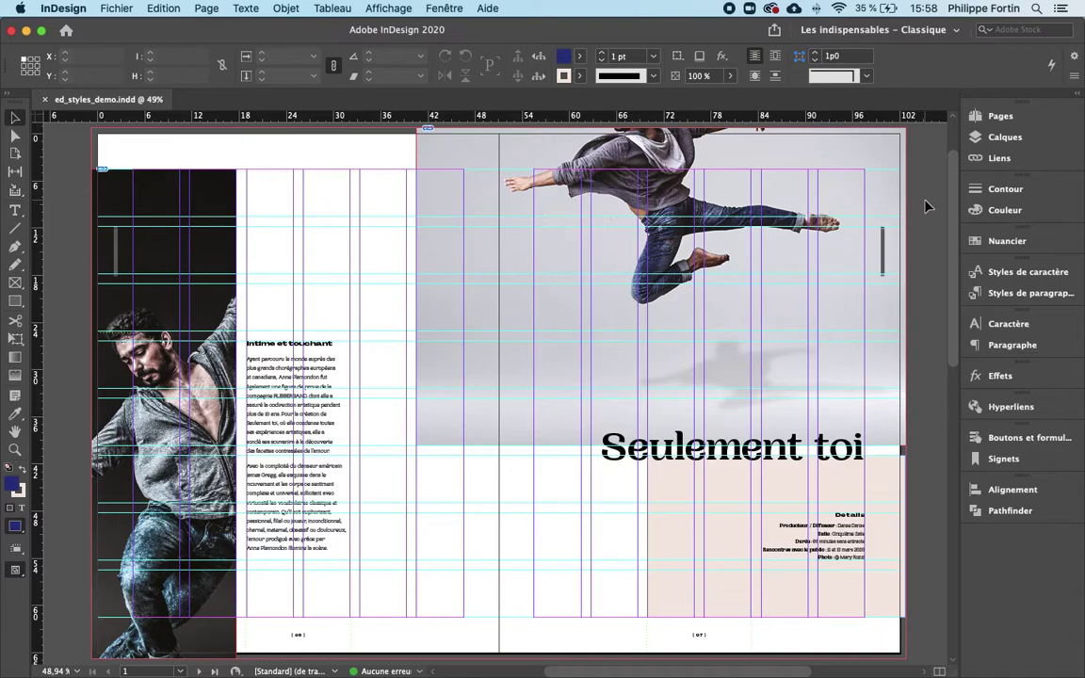
# Step: Check the title, details and image frames on the first spread, and hide the guides by switching to preview mode
pyautogui.click(824, 441)
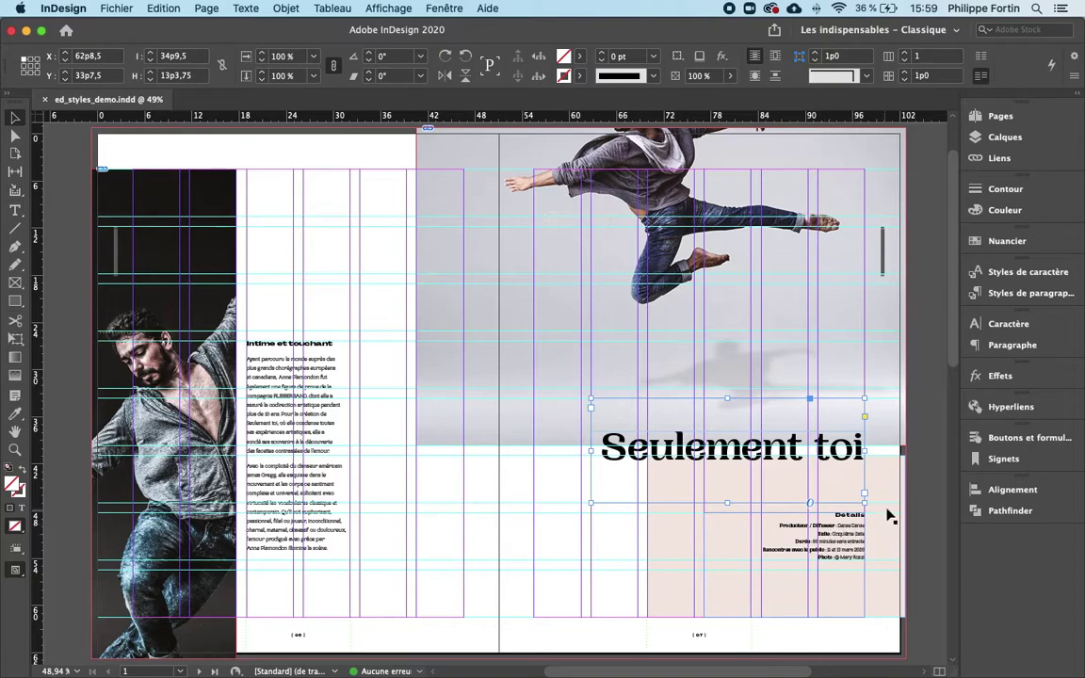
pyautogui.click(846, 556)
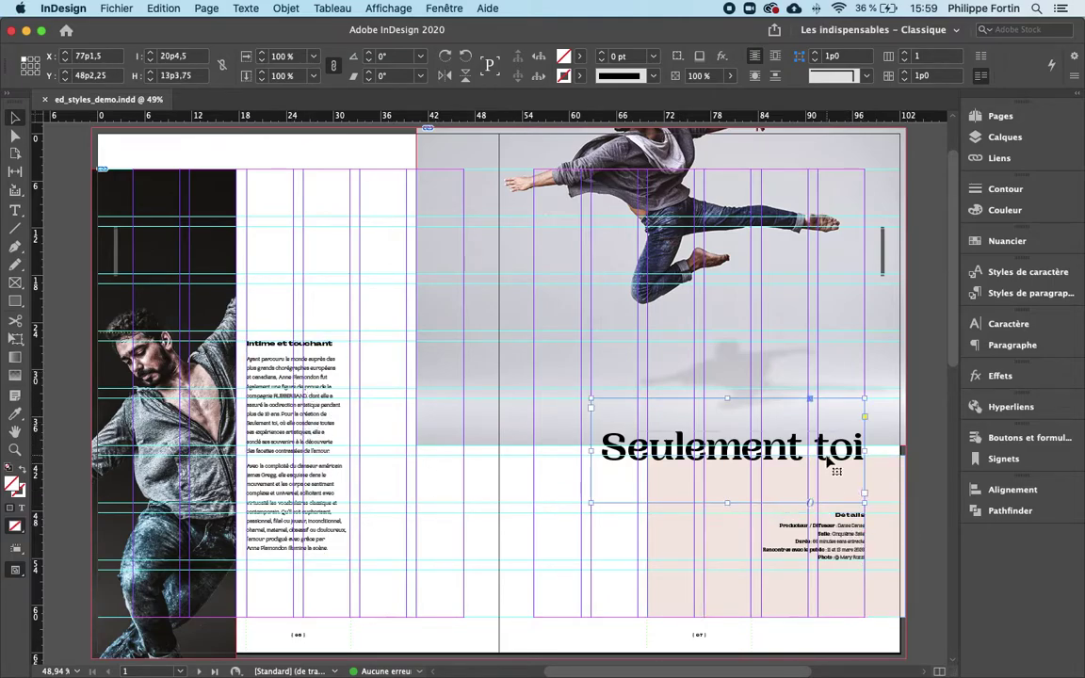
pyautogui.click(521, 436)
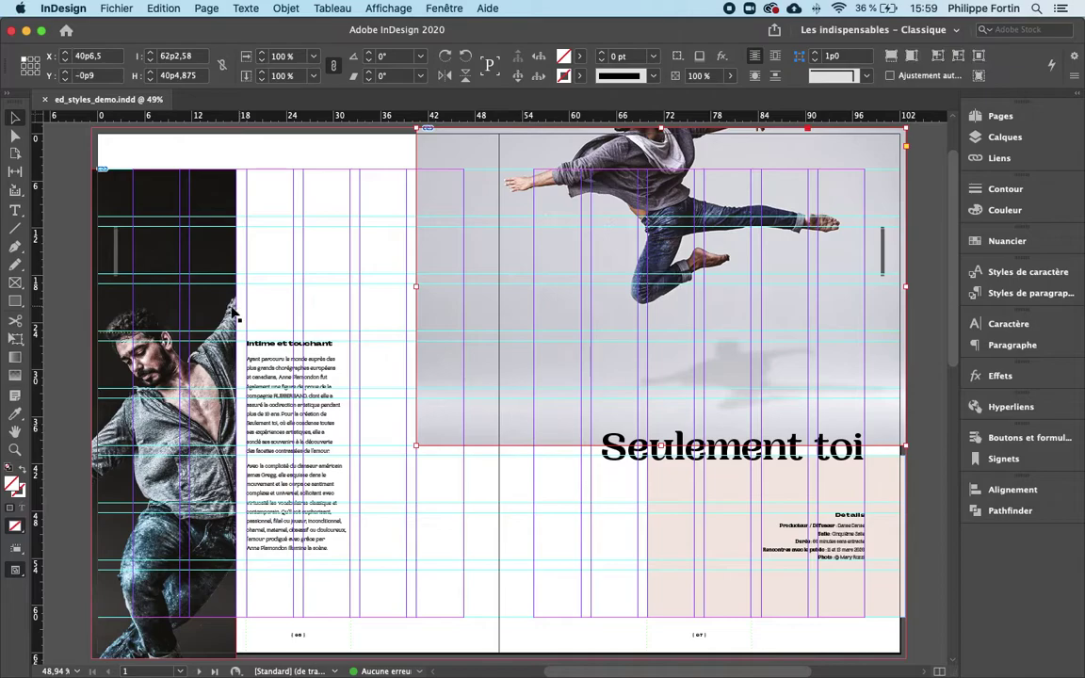
pyautogui.click(664, 532)
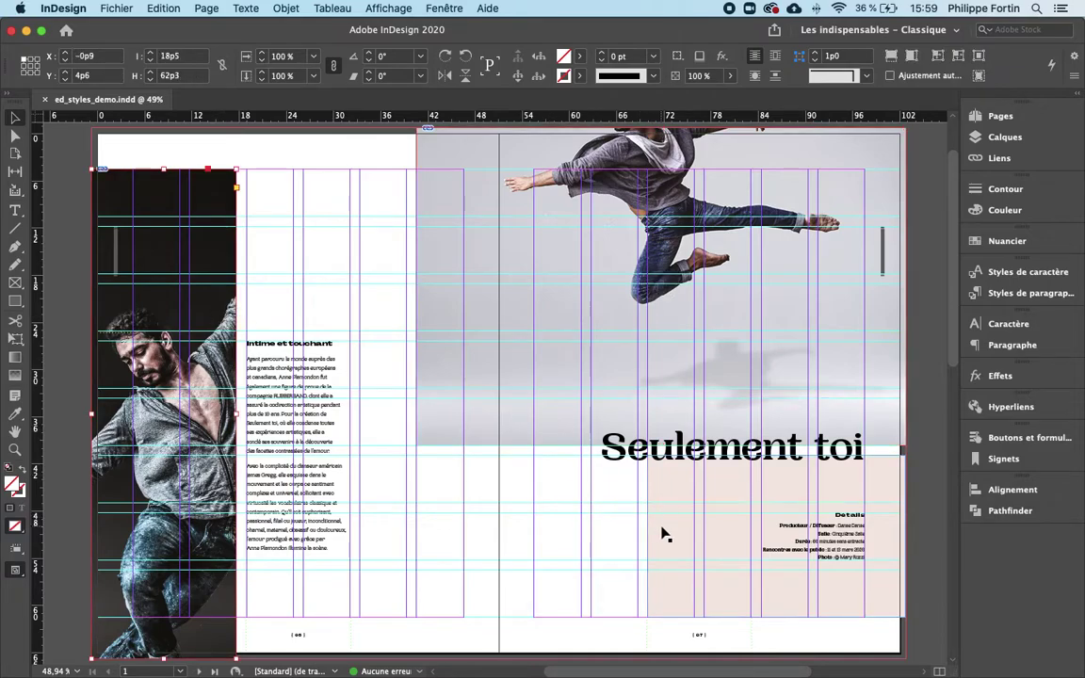
pyautogui.click(583, 537)
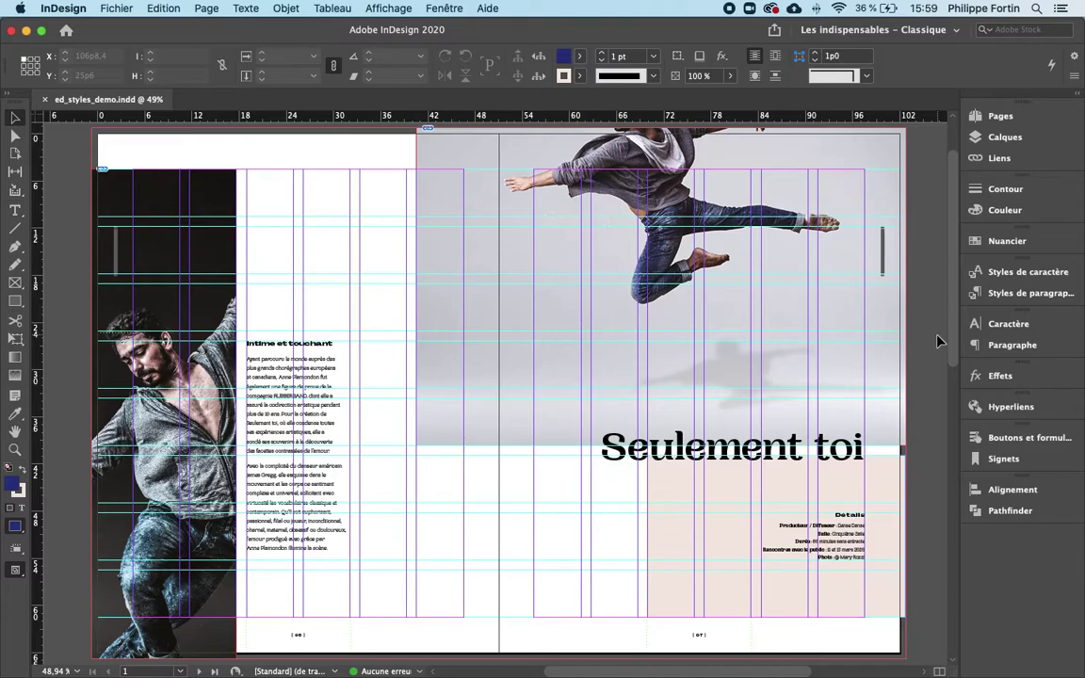
pyautogui.press('w')
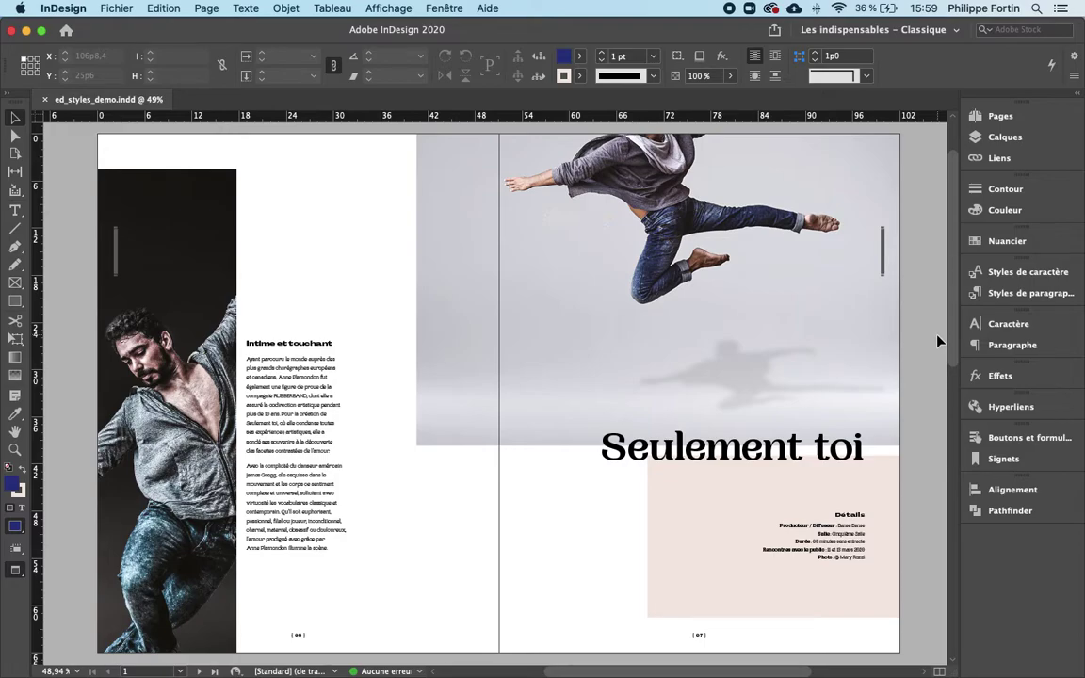
# Step: Look at the document's paragraph and character styles, and view the second spread before returning to the first
pyautogui.click(984, 292)
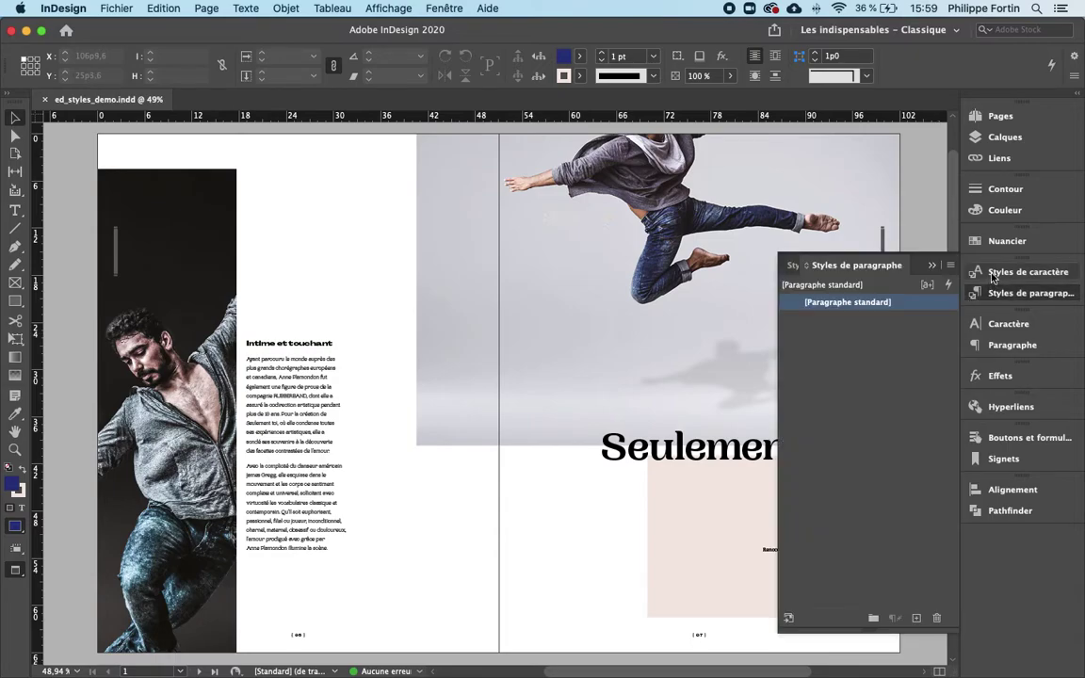
pyautogui.click(992, 274)
pyautogui.click(989, 293)
pyautogui.click(985, 293)
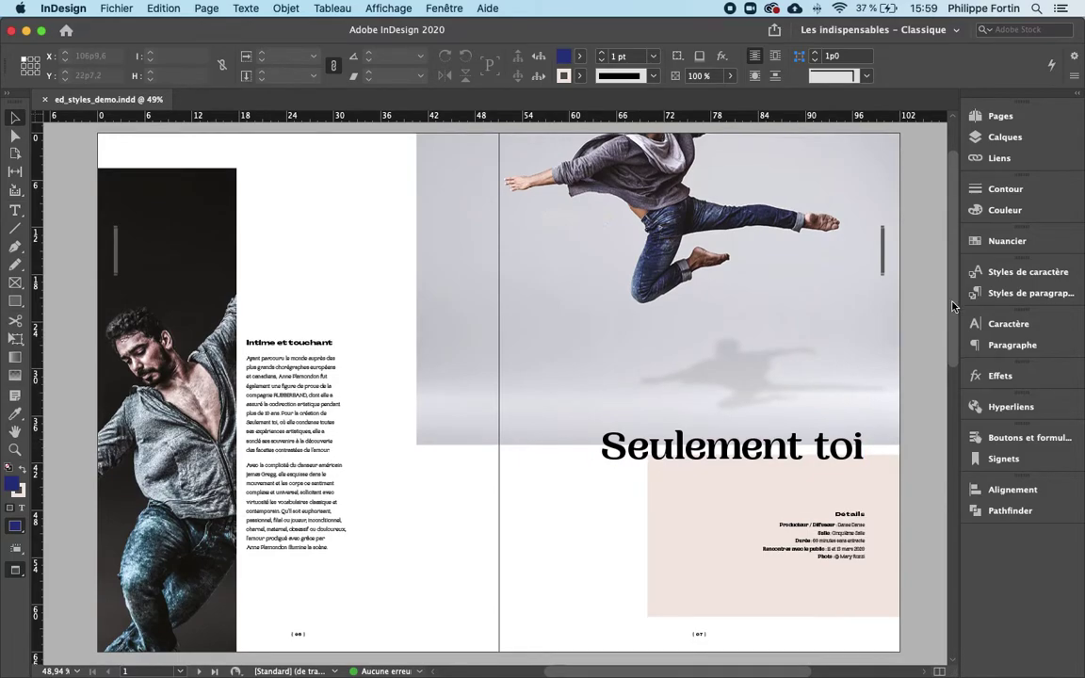
pyautogui.scroll(-10, 930, 323)
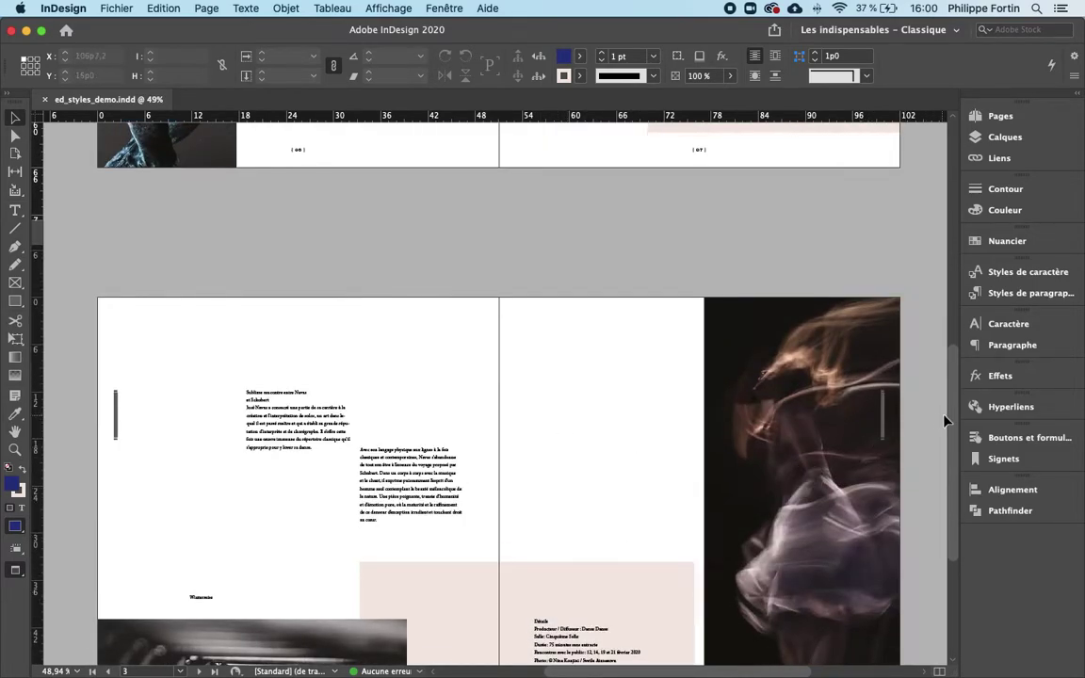
pyautogui.scroll(7, 928, 252)
pyautogui.scroll(2, 930, 238)
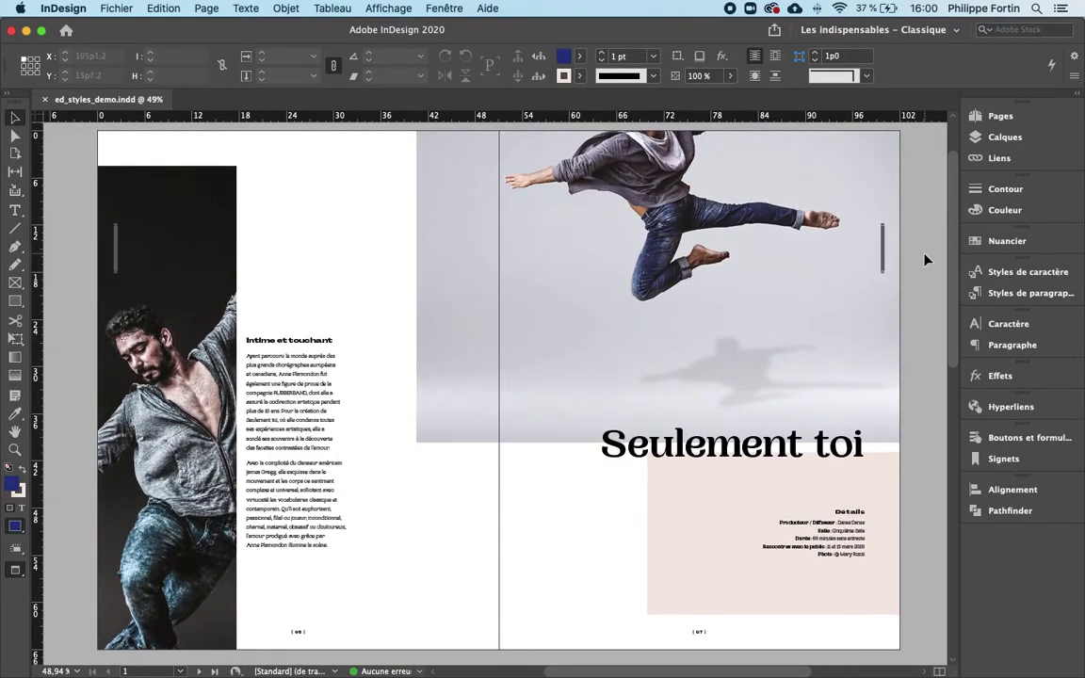
# Step: Examine the title, body and details text frames on the first spread and compare them with the text on the second spread
pyautogui.click(1022, 293)
pyautogui.click(1021, 297)
pyautogui.click(808, 452)
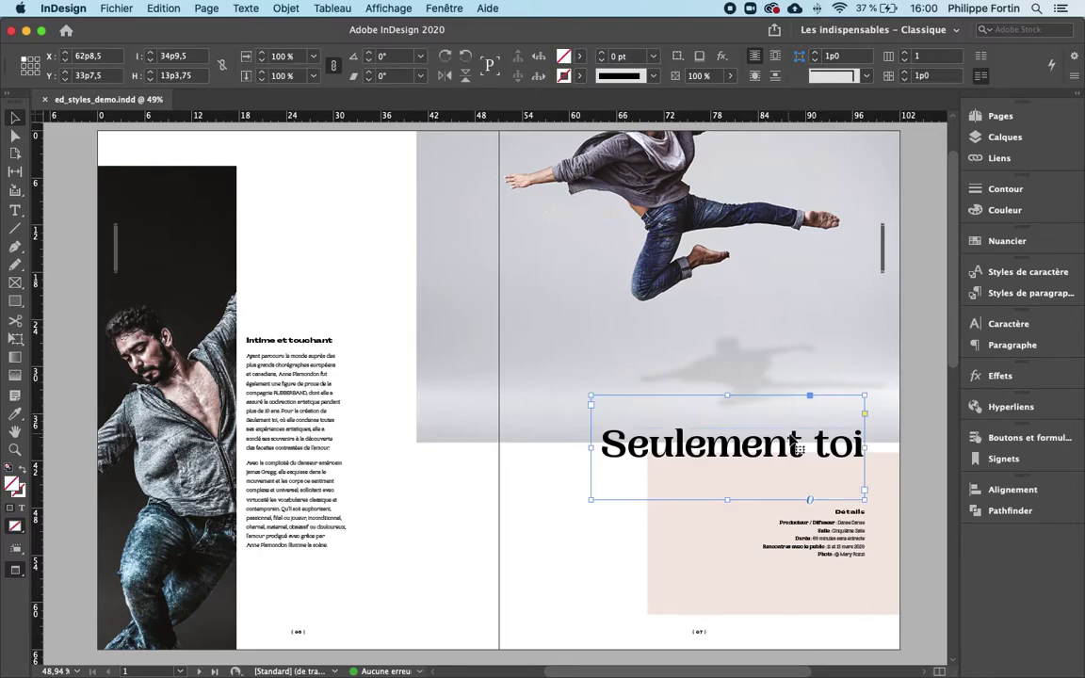
pyautogui.click(316, 350)
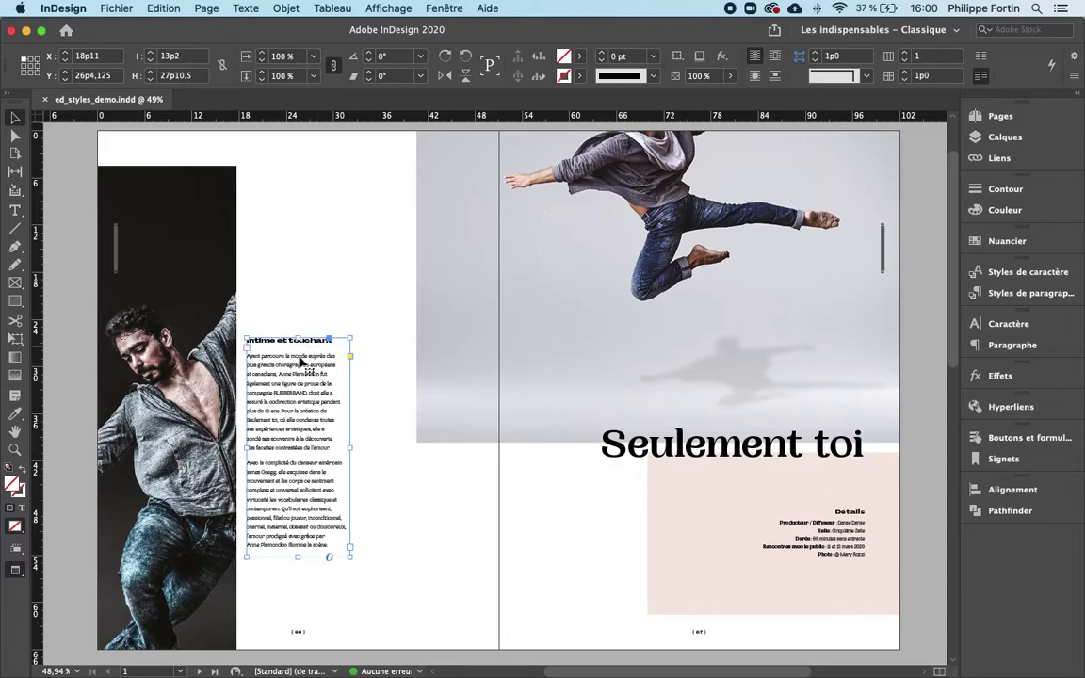
pyautogui.click(779, 523)
pyautogui.click(928, 606)
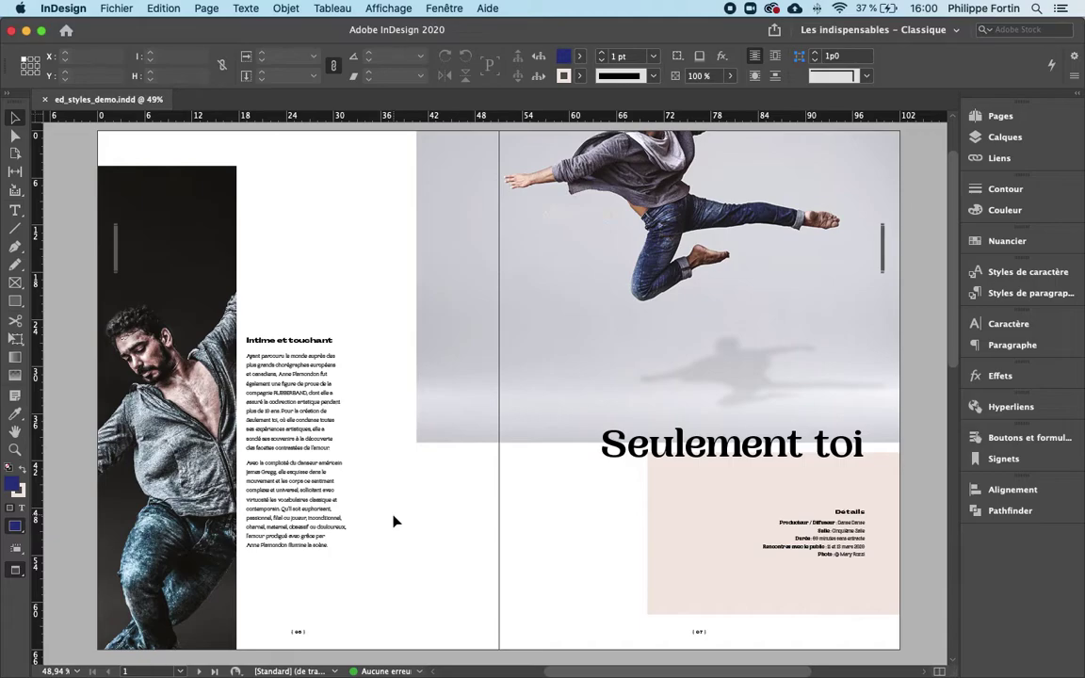
pyautogui.scroll(-3, 955, 348)
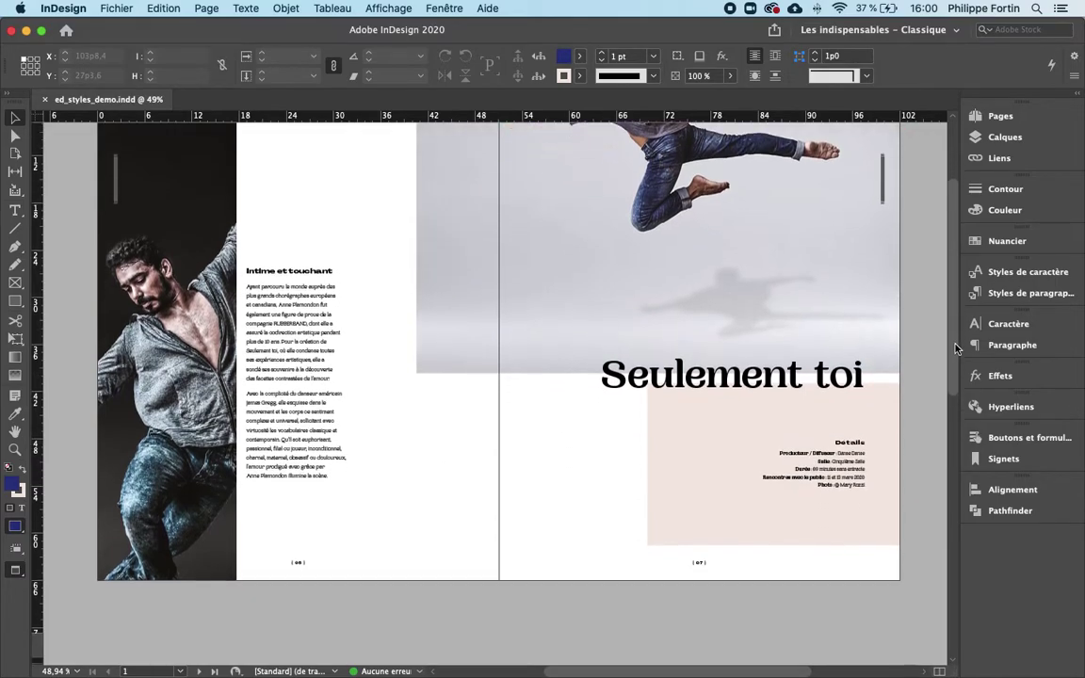
pyautogui.scroll(-10, 955, 348)
pyautogui.scroll(5, 955, 411)
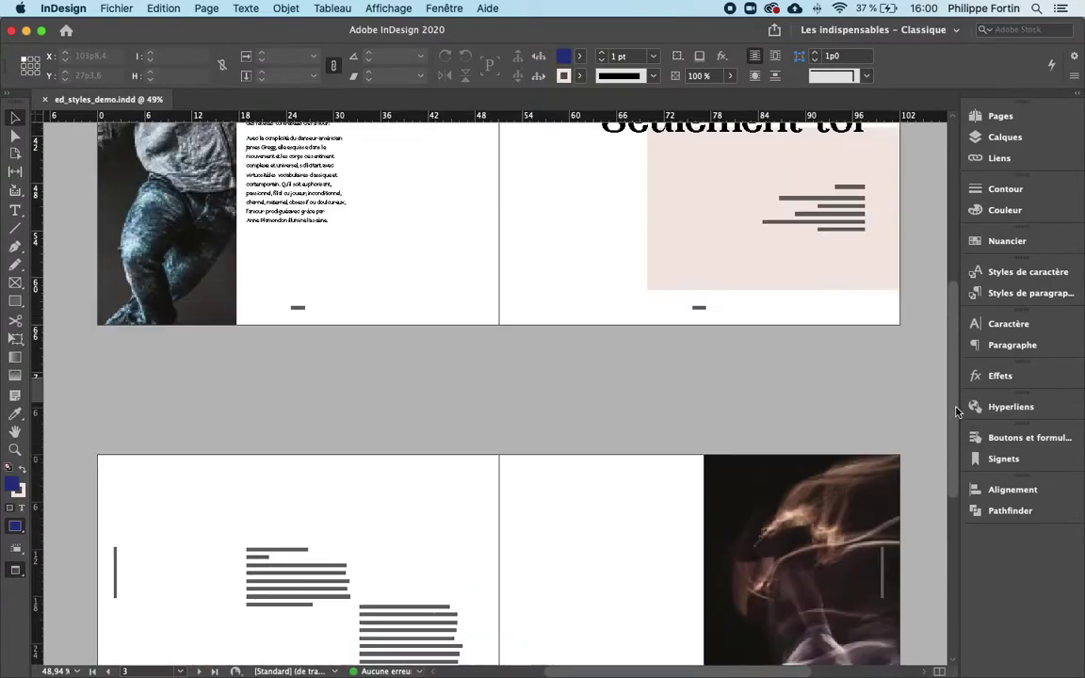
pyautogui.scroll(10, 956, 412)
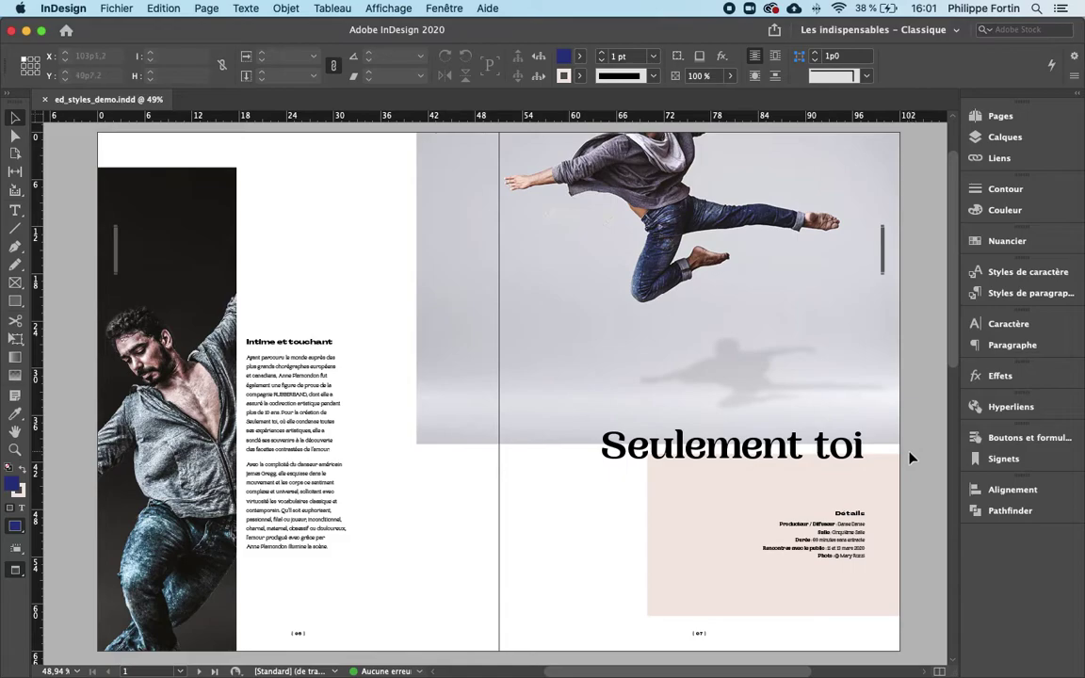
# Step: Check which paragraph style is assigned to the Seulement toi title
pyautogui.click(1037, 294)
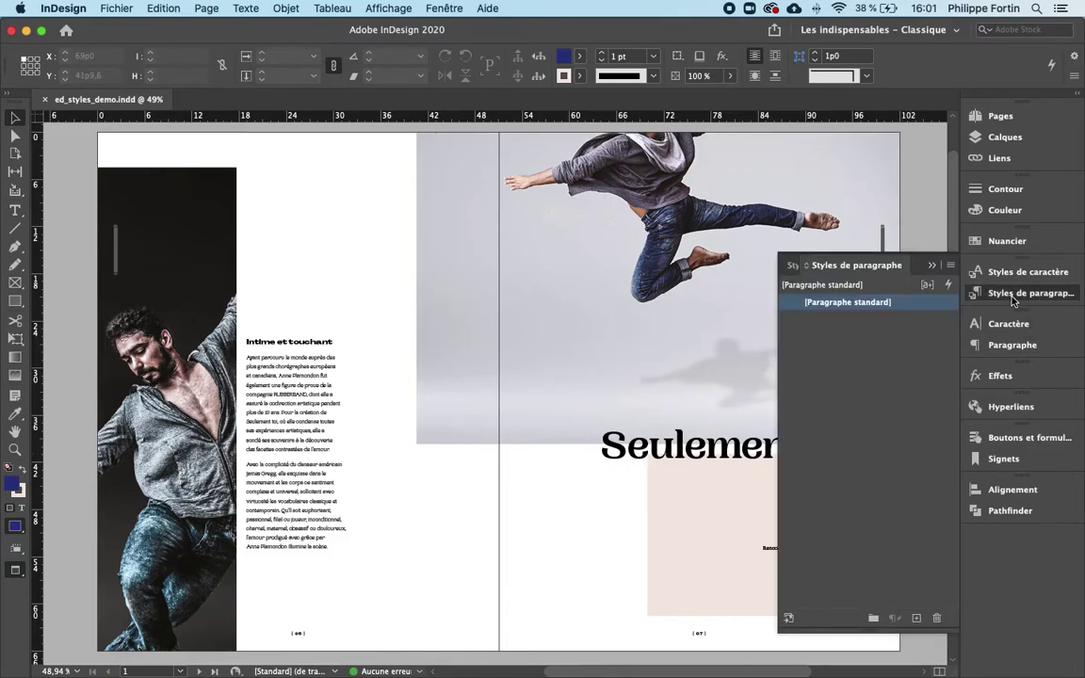
pyautogui.click(1036, 294)
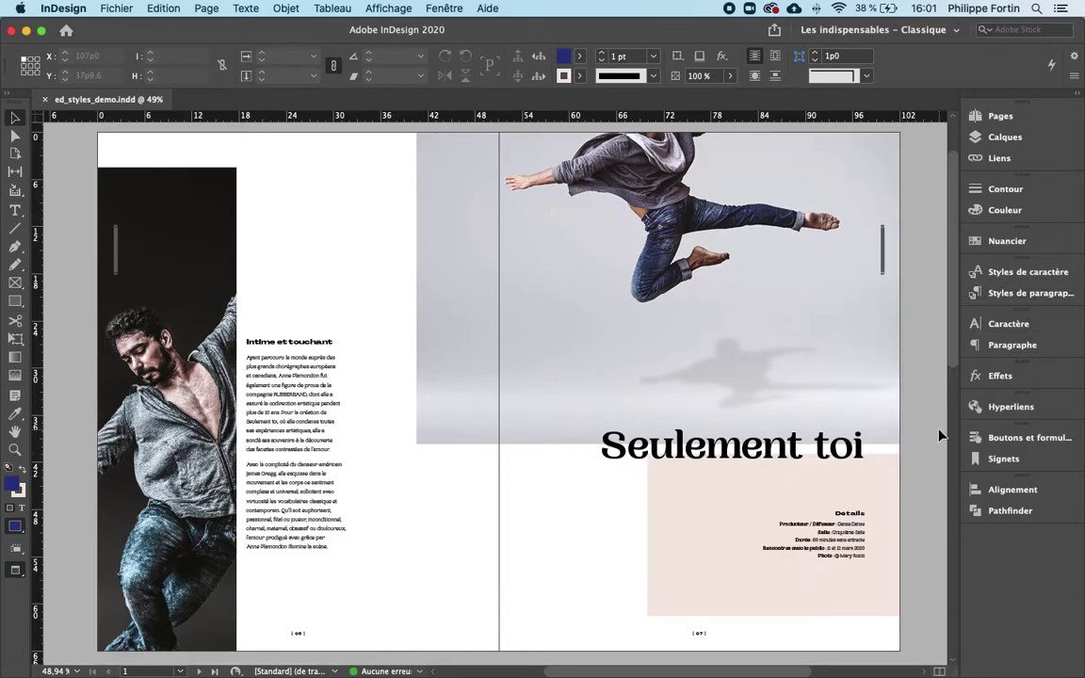
pyautogui.click(875, 395)
pyautogui.click(1029, 294)
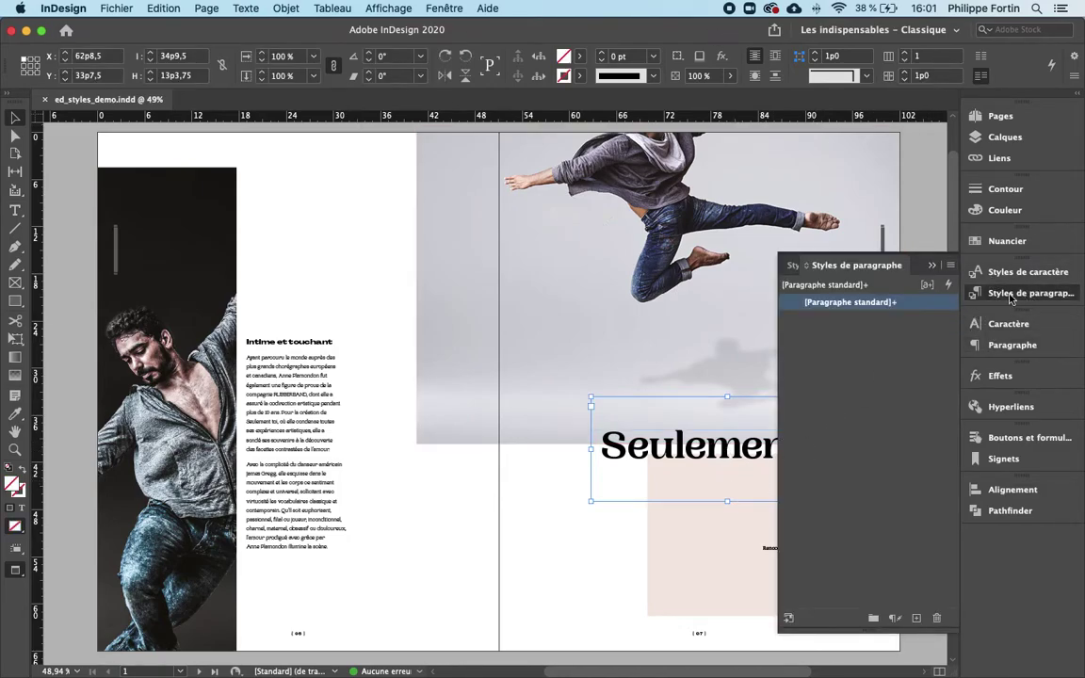
# Step: Inspect the character and paragraph formatting of the body text under the Intime et touchant heading
pyautogui.doubleClick(287, 352)
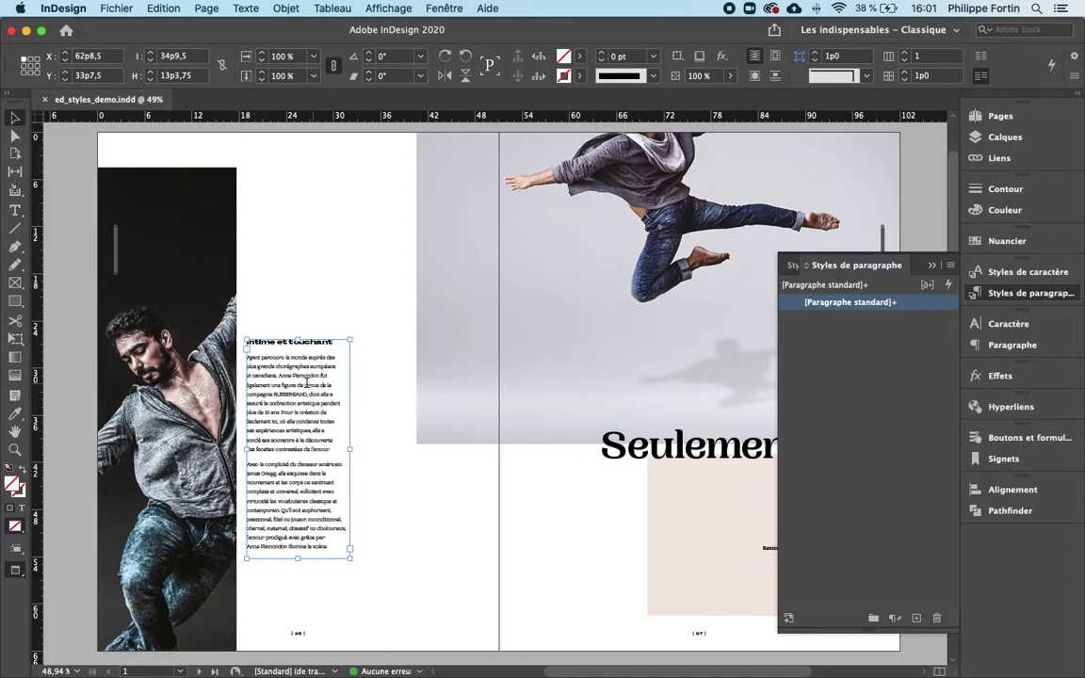
pyautogui.moveTo(266, 385); pyautogui.dragTo(279, 471)
pyautogui.click(258, 429)
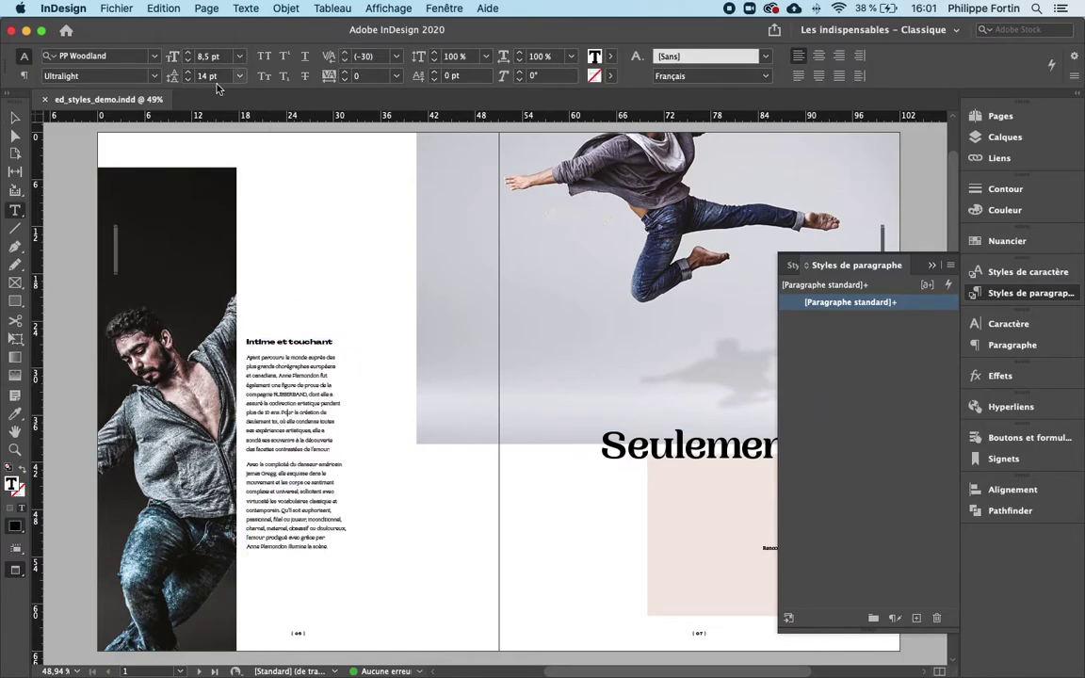
pyautogui.moveTo(291, 413); pyautogui.dragTo(298, 484)
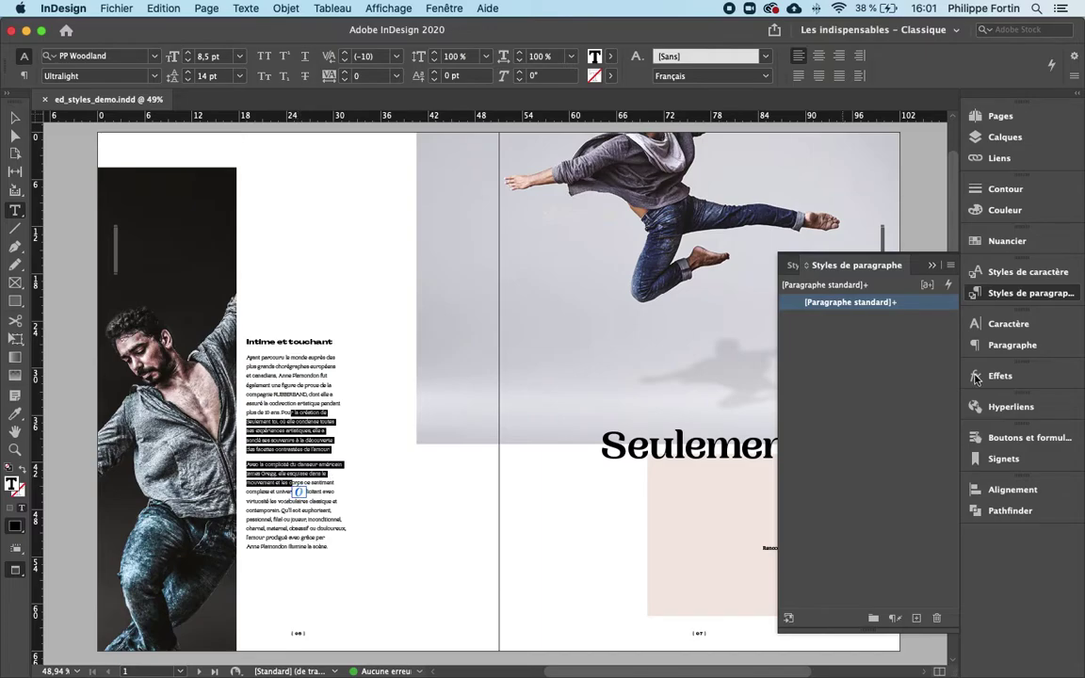
pyautogui.click(1004, 323)
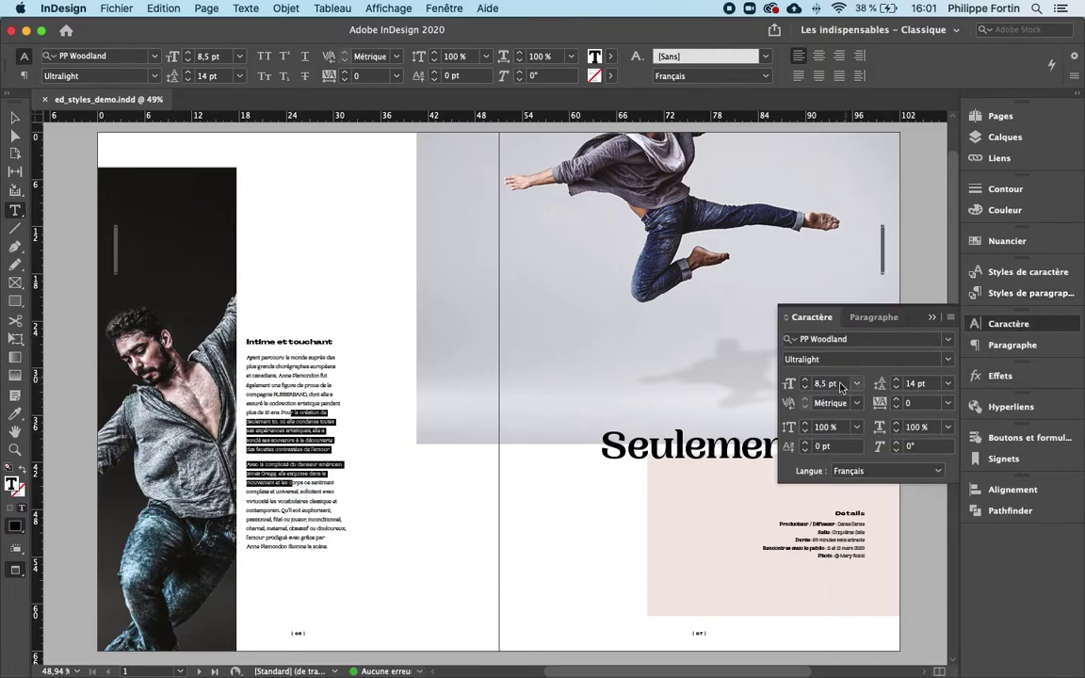
pyautogui.click(1004, 345)
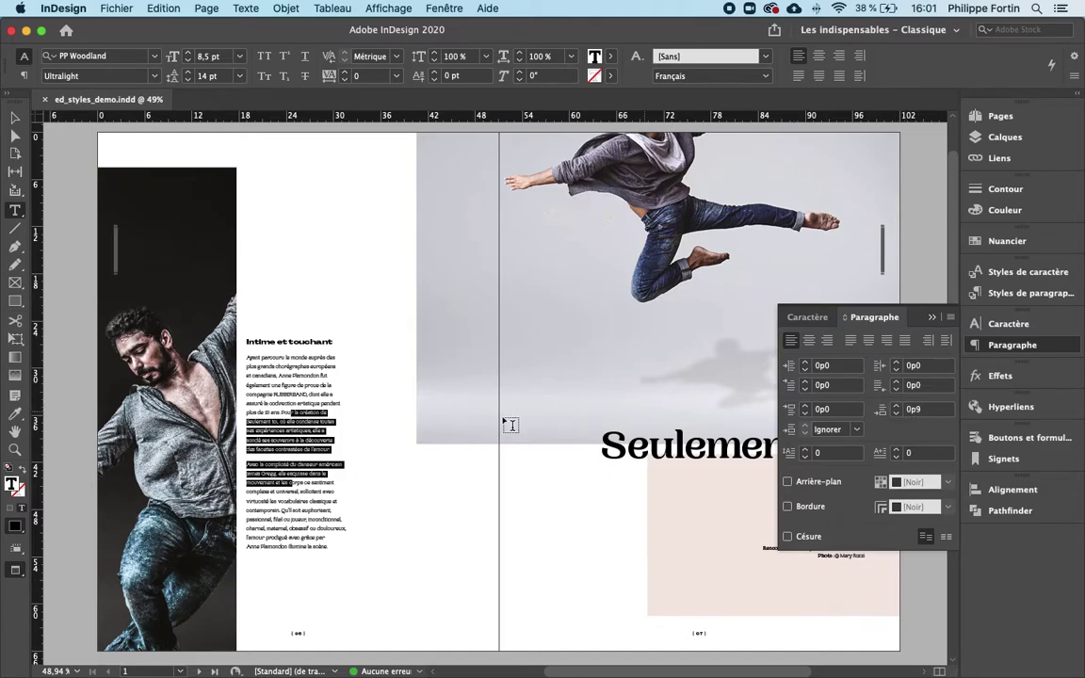
pyautogui.click(296, 464)
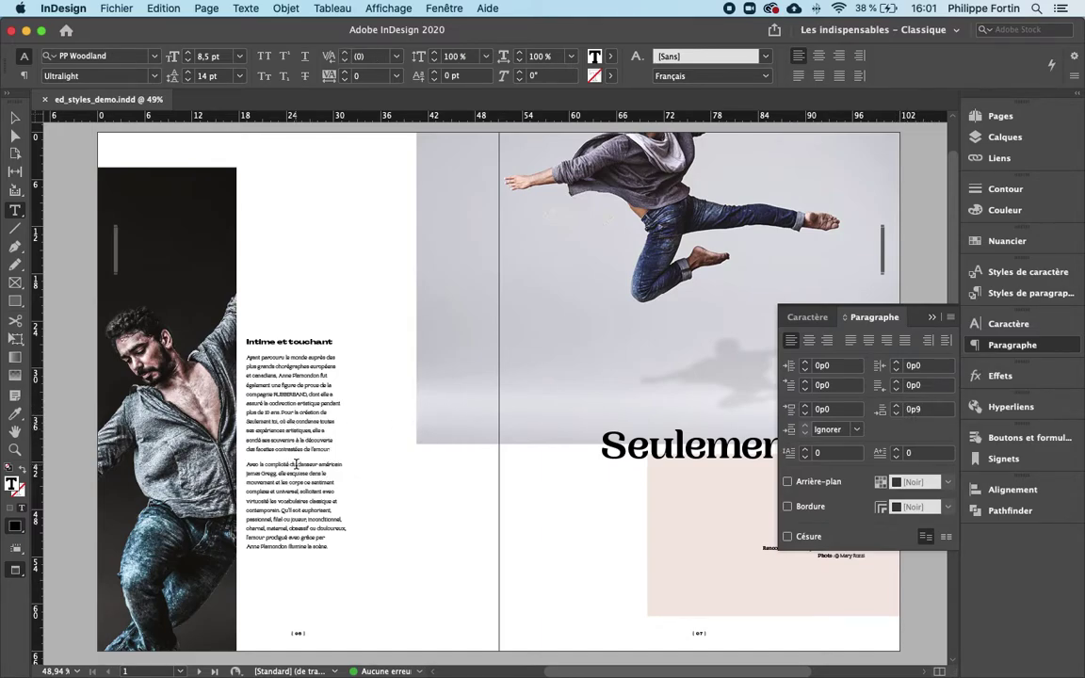
pyautogui.click(1030, 346)
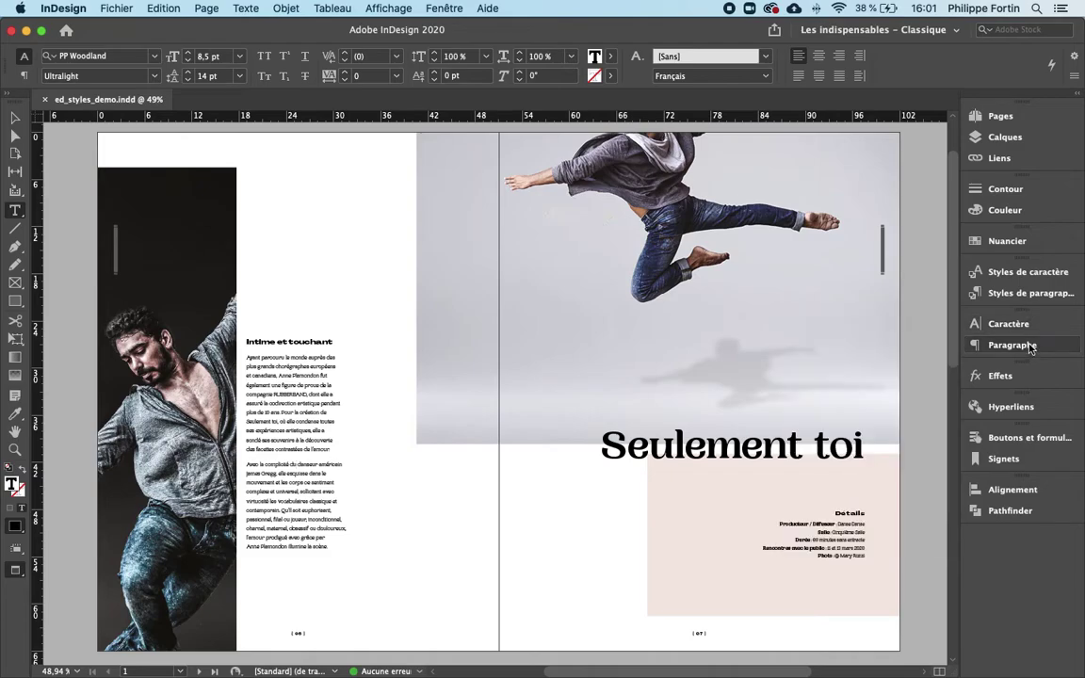
# Step: Create a new paragraph style from the formatting of the first body paragraph under Intime et touchant
pyautogui.press('Escape')
pyautogui.click(885, 277)
pyautogui.click(942, 275)
pyautogui.click(1030, 293)
pyautogui.click(304, 386)
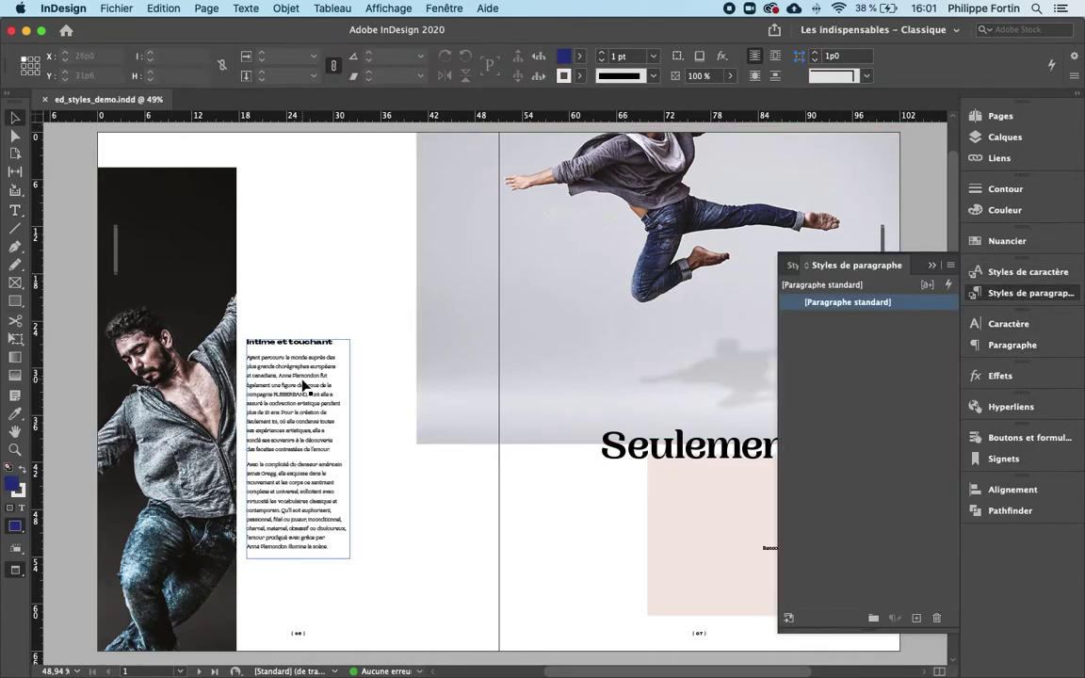
pyautogui.doubleClick(278, 381)
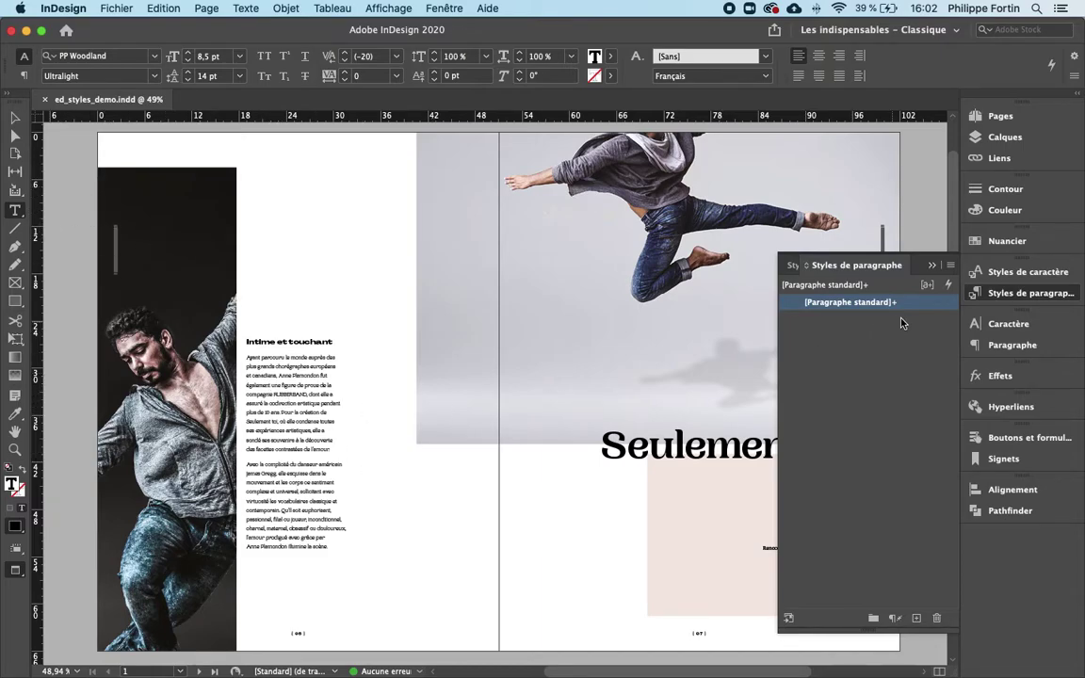
pyautogui.click(916, 618)
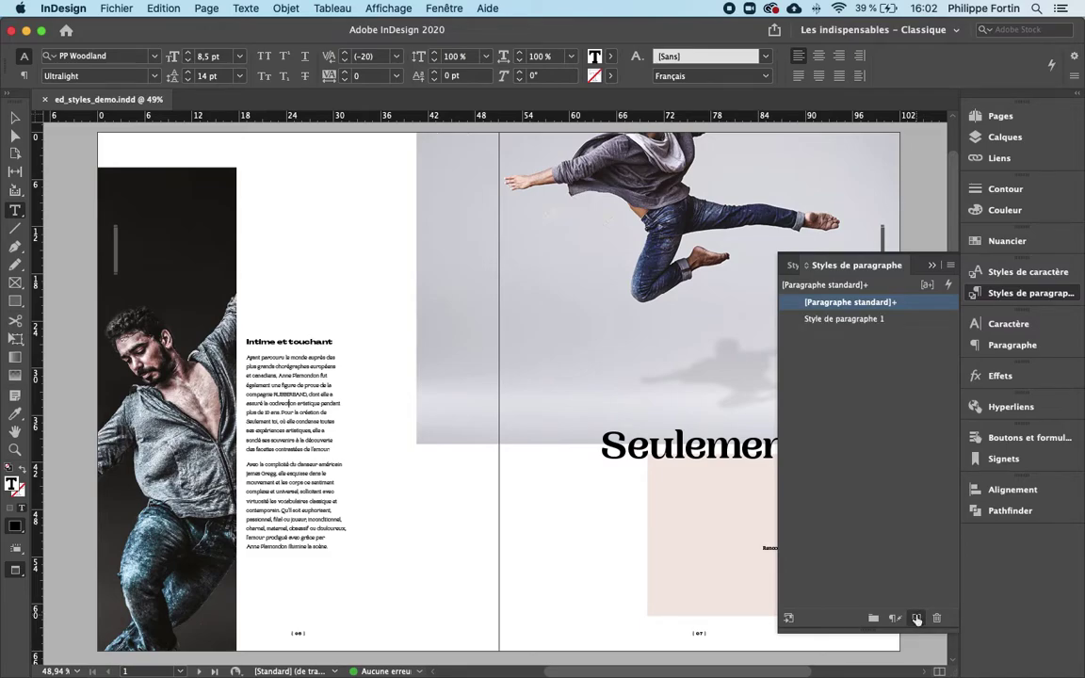
# Step: Apply the new paragraph style to the first body paragraph, name it Texte, and review its basic character formats
pyautogui.doubleClick(899, 324)
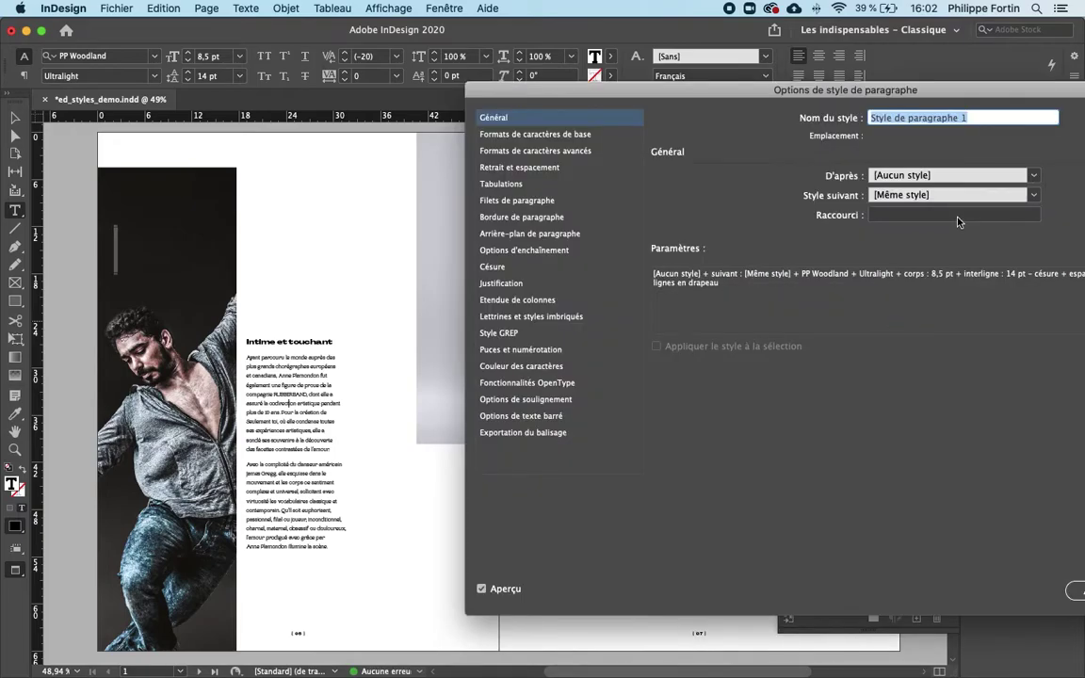
pyautogui.write('Texte')
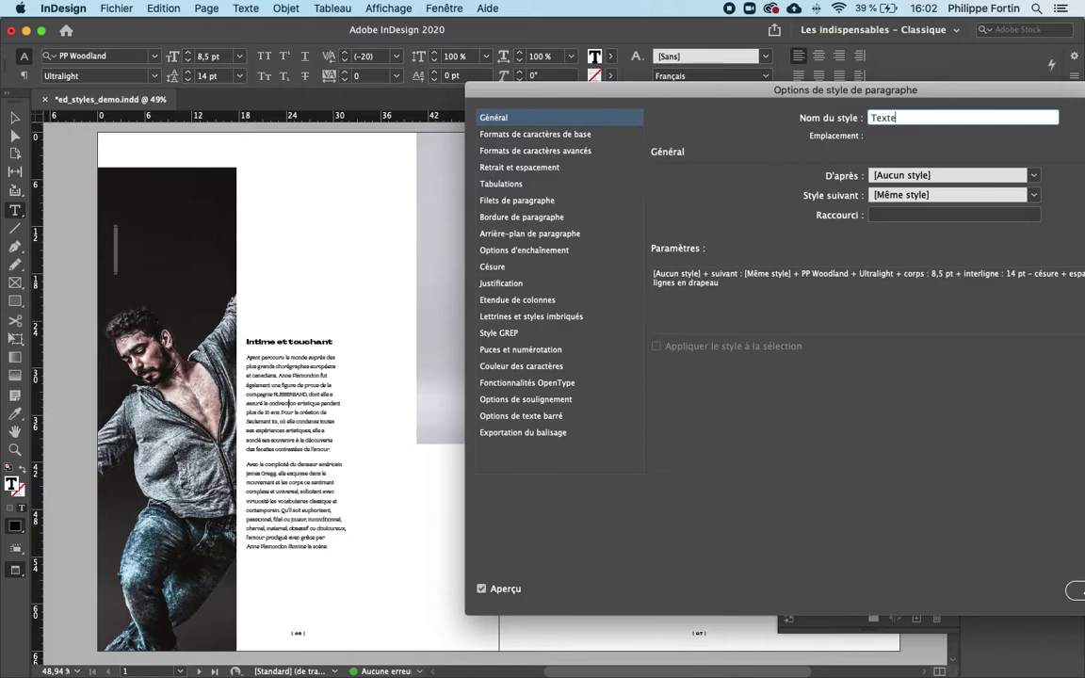
pyautogui.click(608, 136)
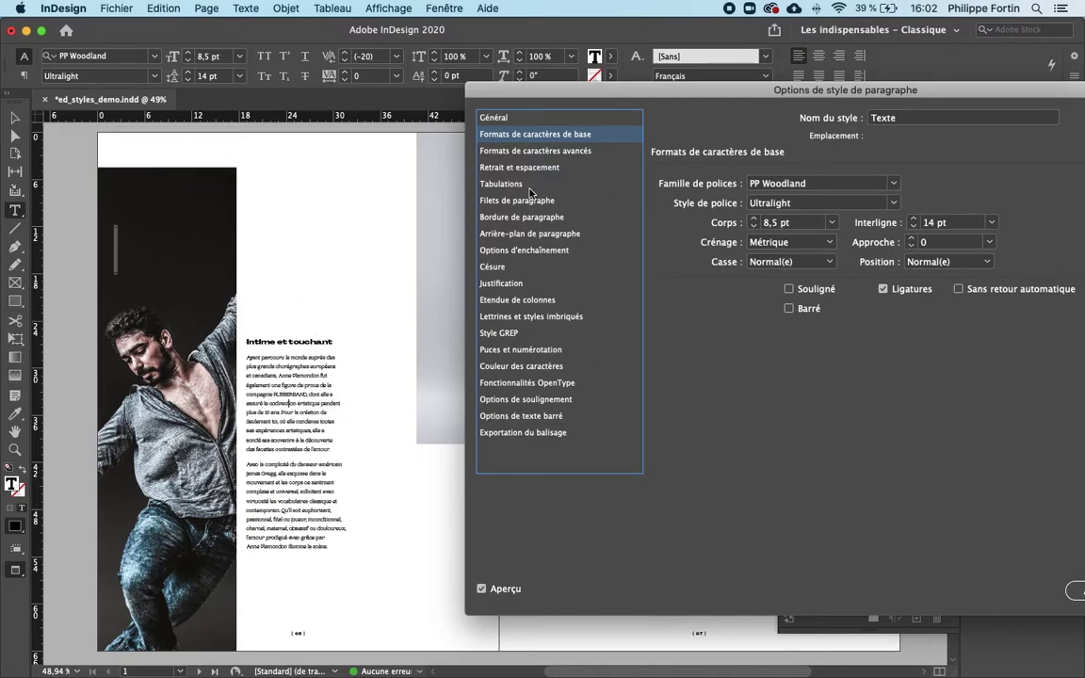
pyautogui.moveTo(863, 93); pyautogui.dragTo(733, 88)
pyautogui.click(1030, 590)
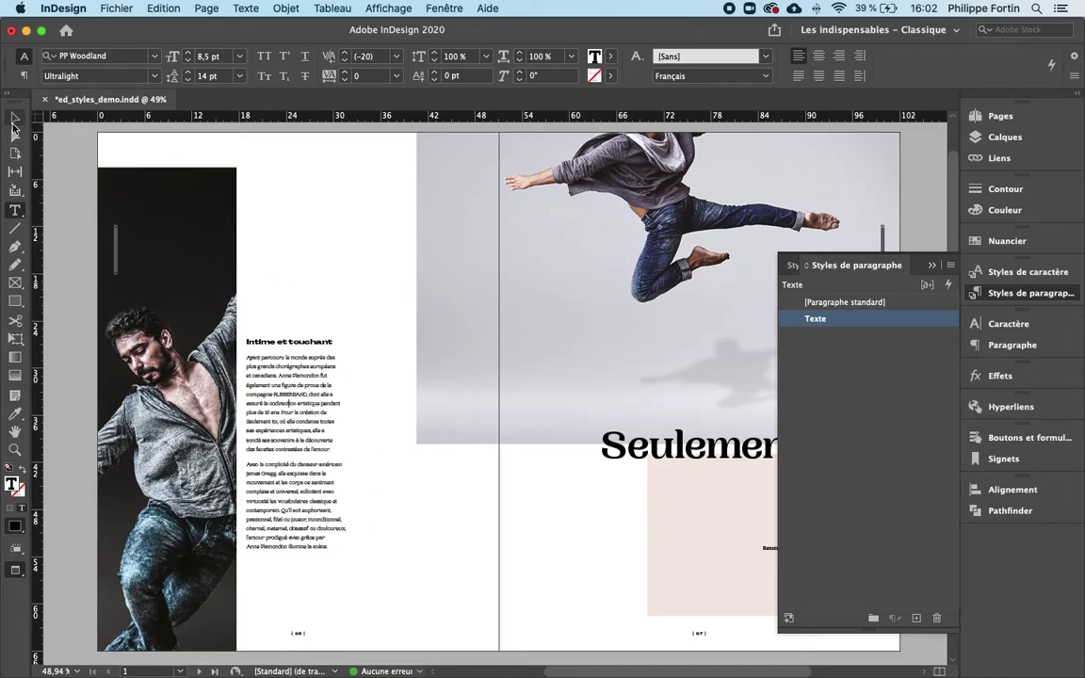
# Step: Apply the Texte paragraph style to the second body paragraph on the first spread
pyautogui.click(282, 496)
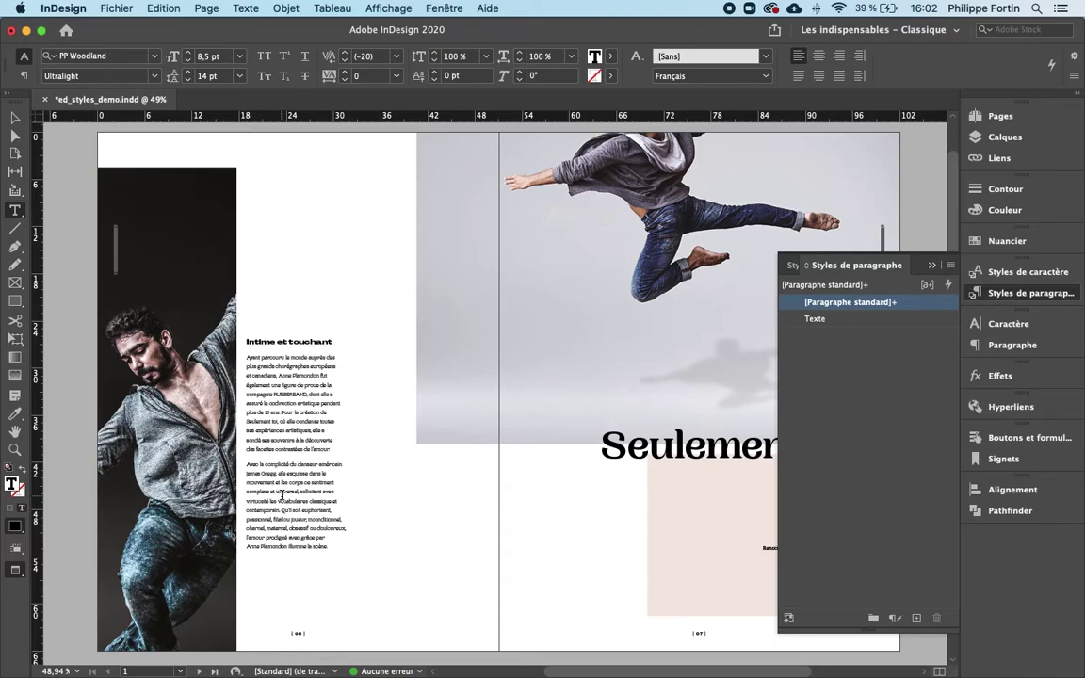
pyautogui.press('super+KP_1')
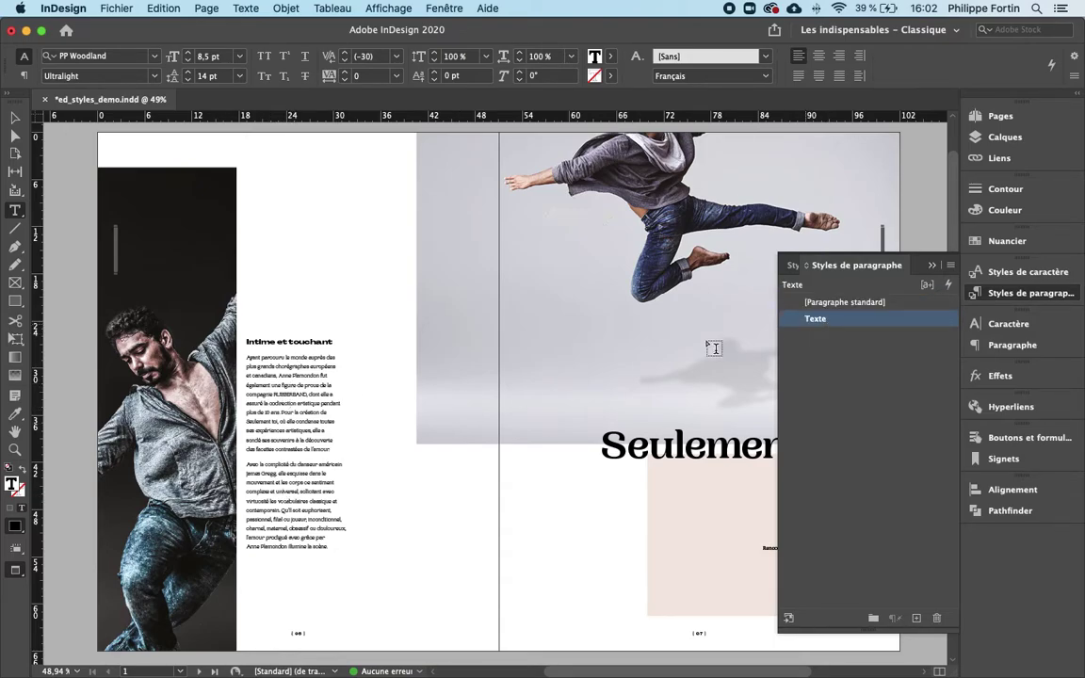
# Step: Undo the last style application on the second body paragraph and clear the selection
pyautogui.press('super+z')
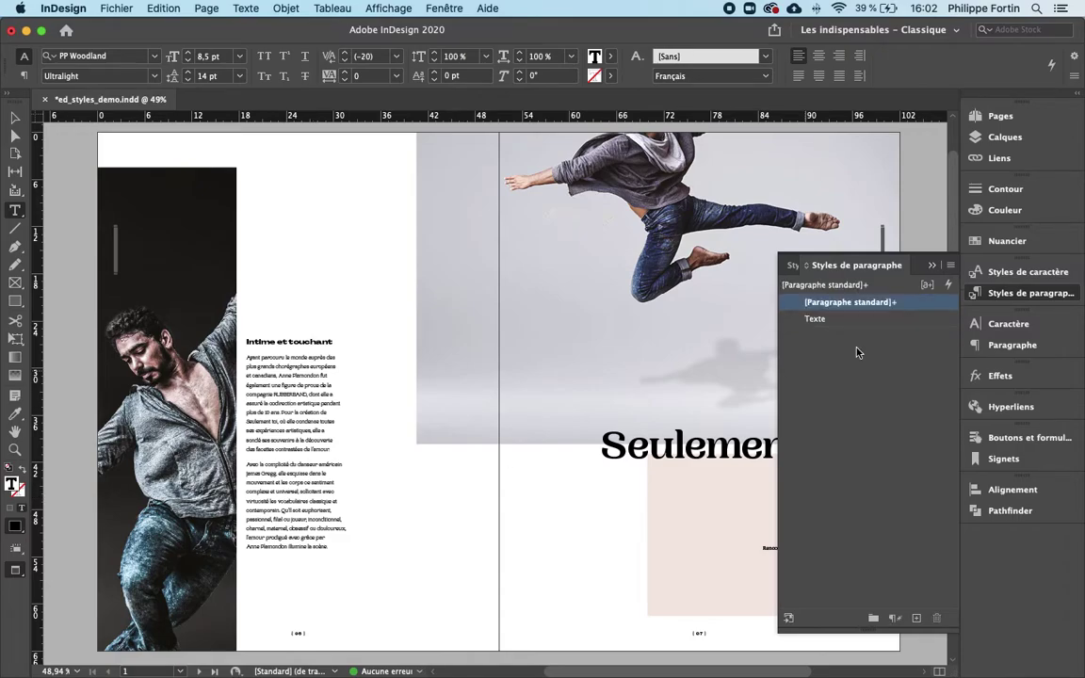
pyautogui.click(17, 118)
pyautogui.click(400, 474)
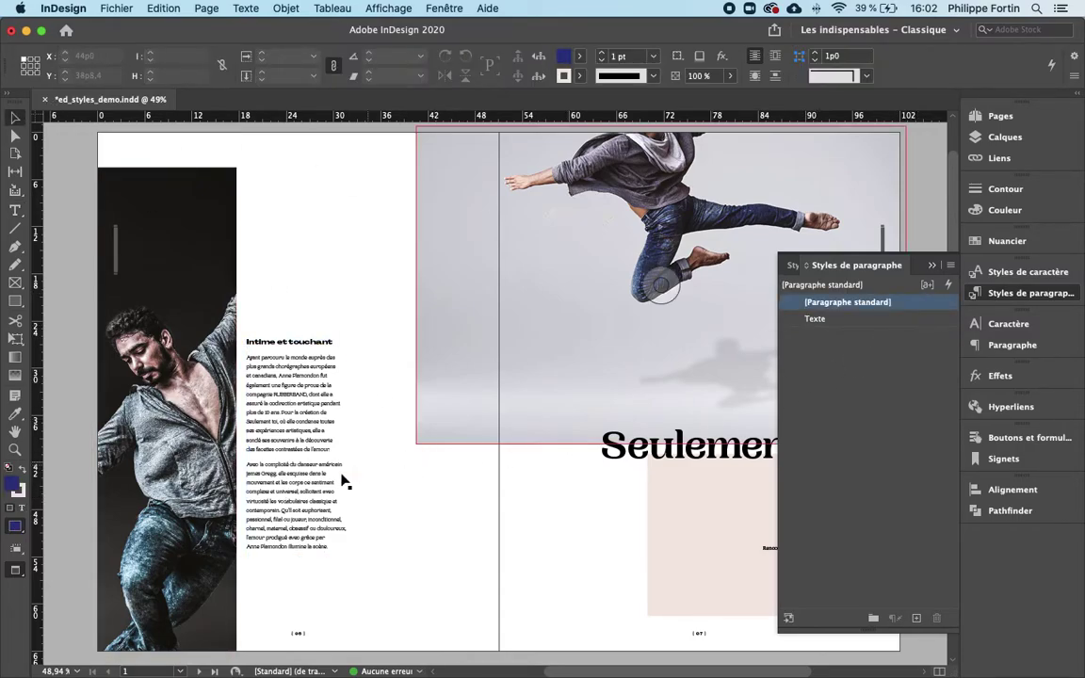
# Step: Set the Texte style's character colour to C=5 M=10 J=10 N=0 and check which paragraph style the second body paragraph uses
pyautogui.doubleClick(926, 321)
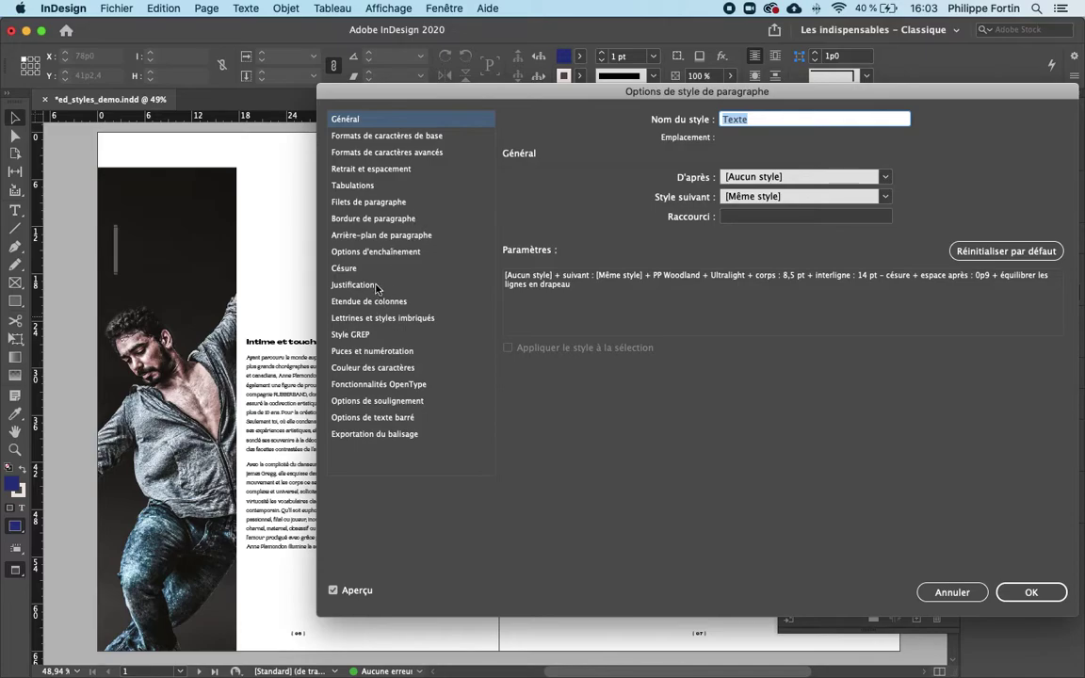
pyautogui.click(373, 367)
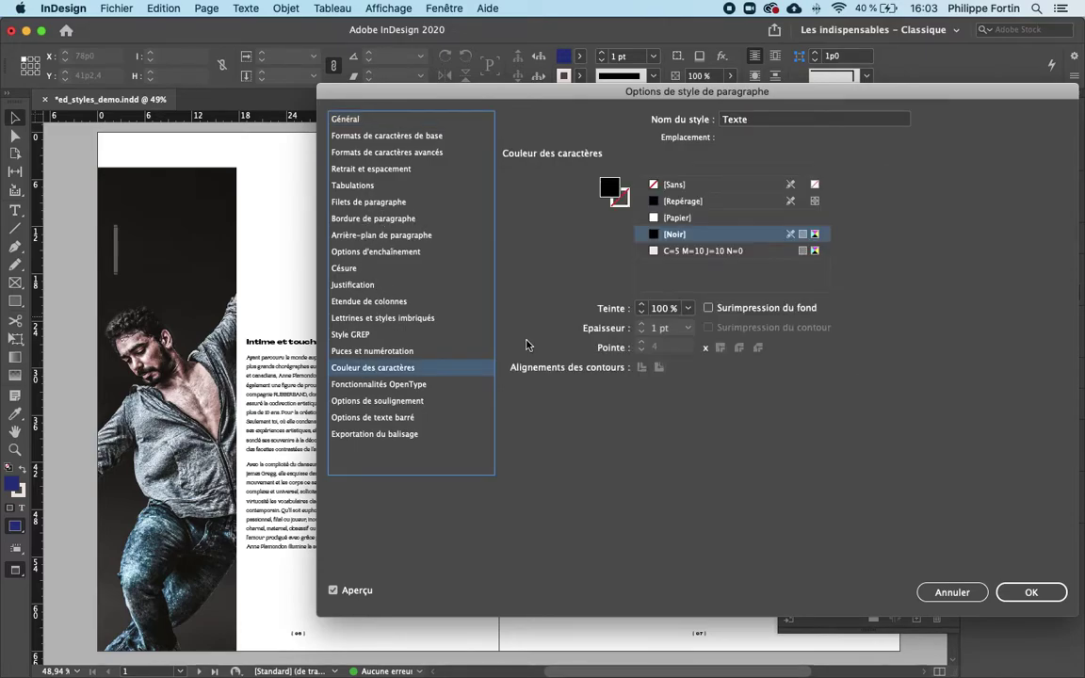
pyautogui.click(731, 254)
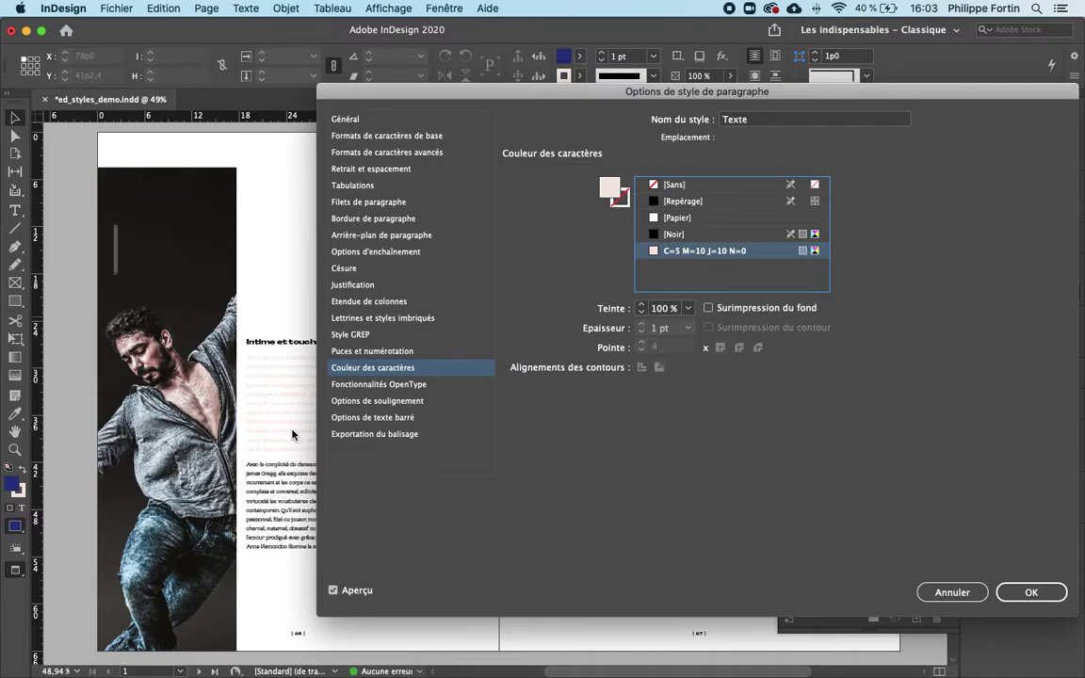
pyautogui.click(1026, 591)
pyautogui.click(282, 452)
pyautogui.doubleClick(267, 451)
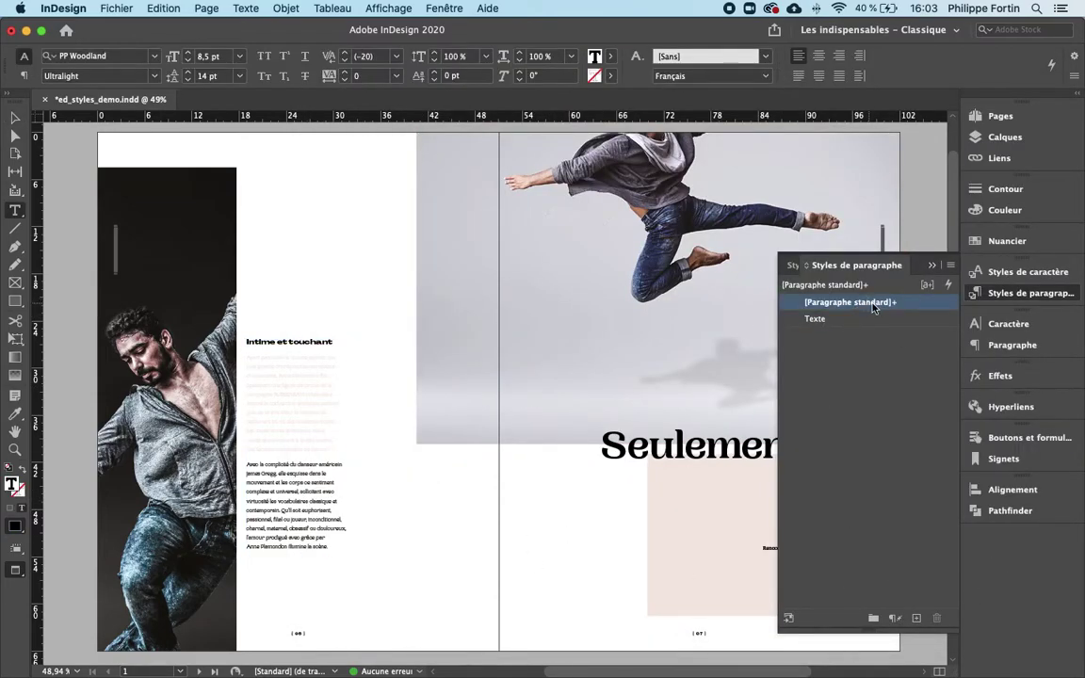
pyautogui.click(18, 117)
pyautogui.click(483, 598)
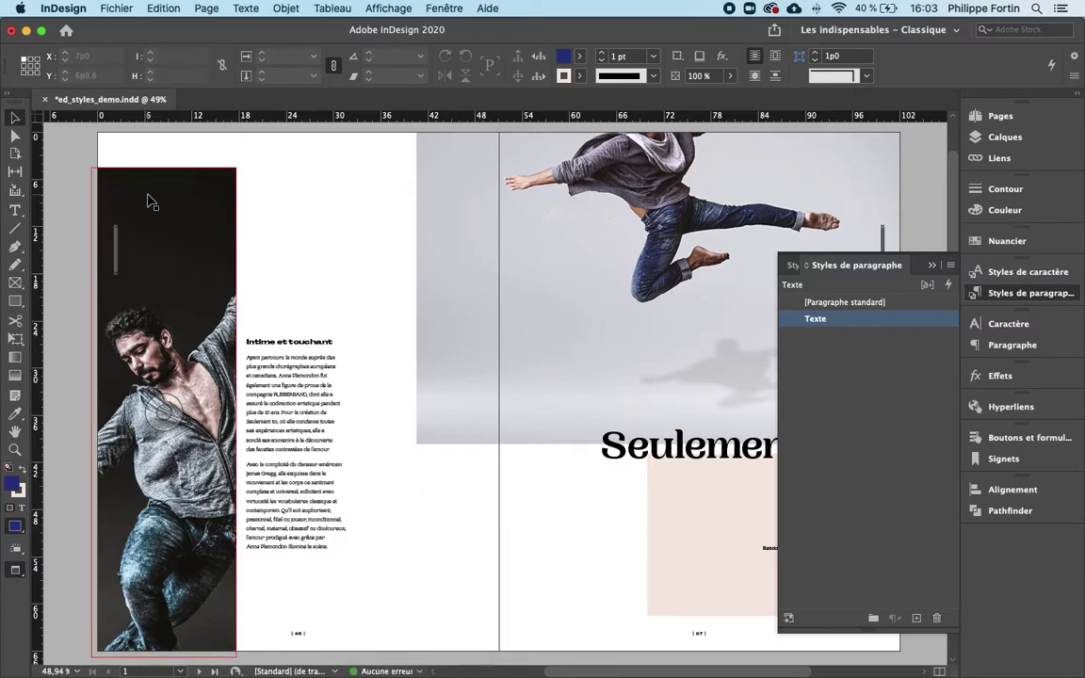
# Step: Compare the styles of both body paragraphs under Intime et touchant and apply the Texte paragraph style to the second one
pyautogui.hotkey('ctrl', 'Up')
pyautogui.click(832, 278)
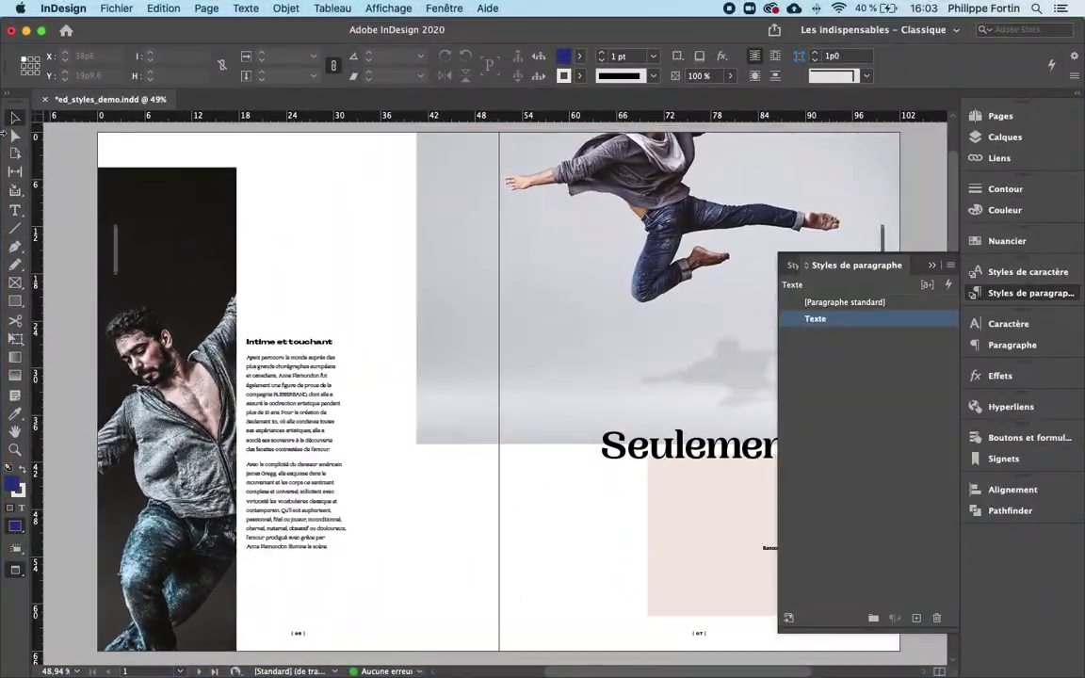
pyautogui.click(18, 210)
pyautogui.click(282, 394)
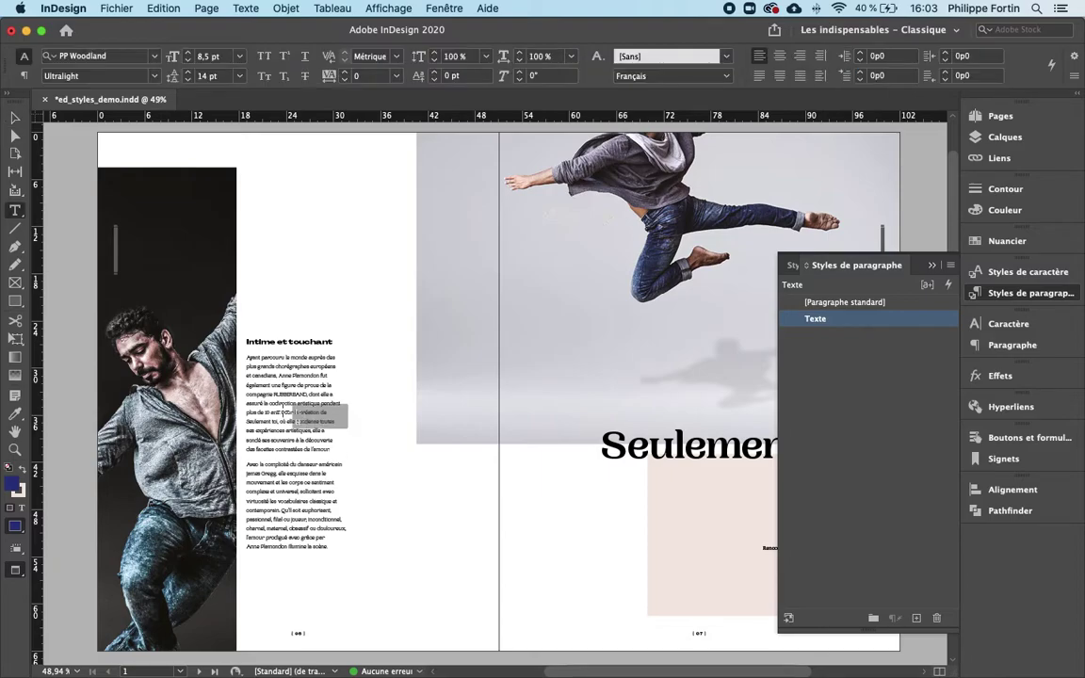
pyautogui.click(283, 411)
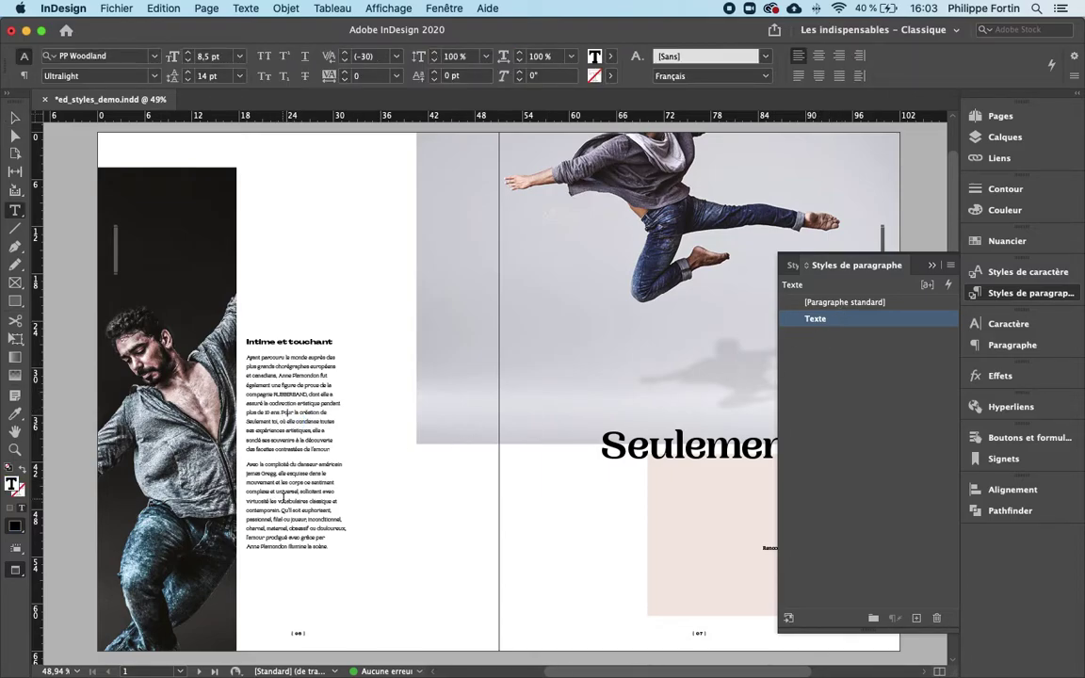
pyautogui.click(286, 496)
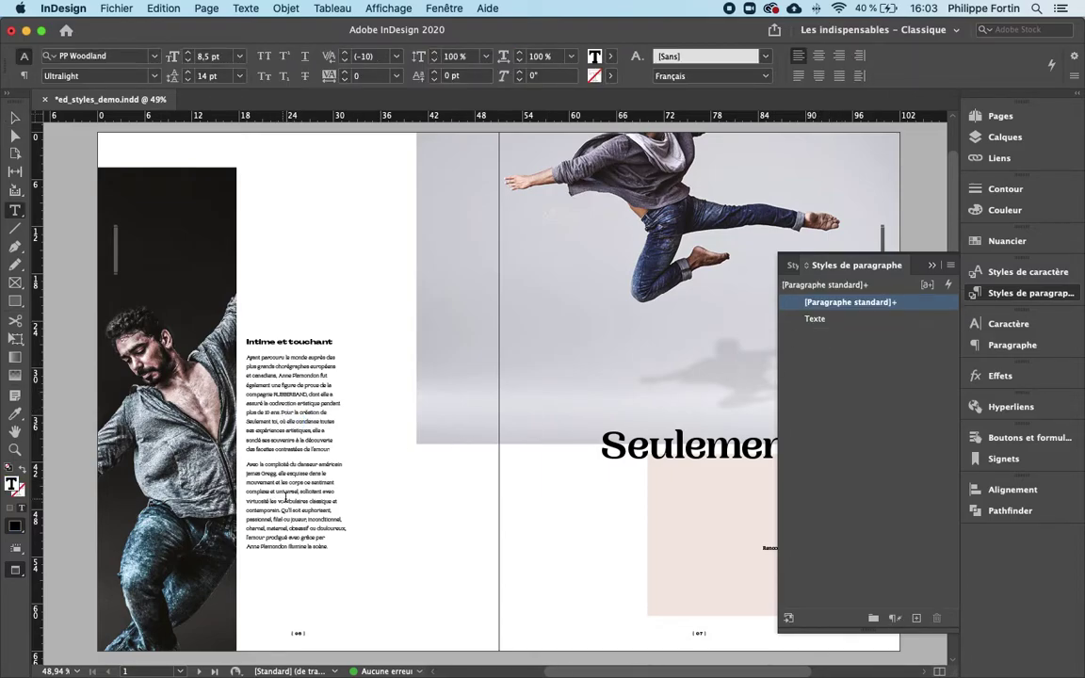
pyautogui.click(872, 321)
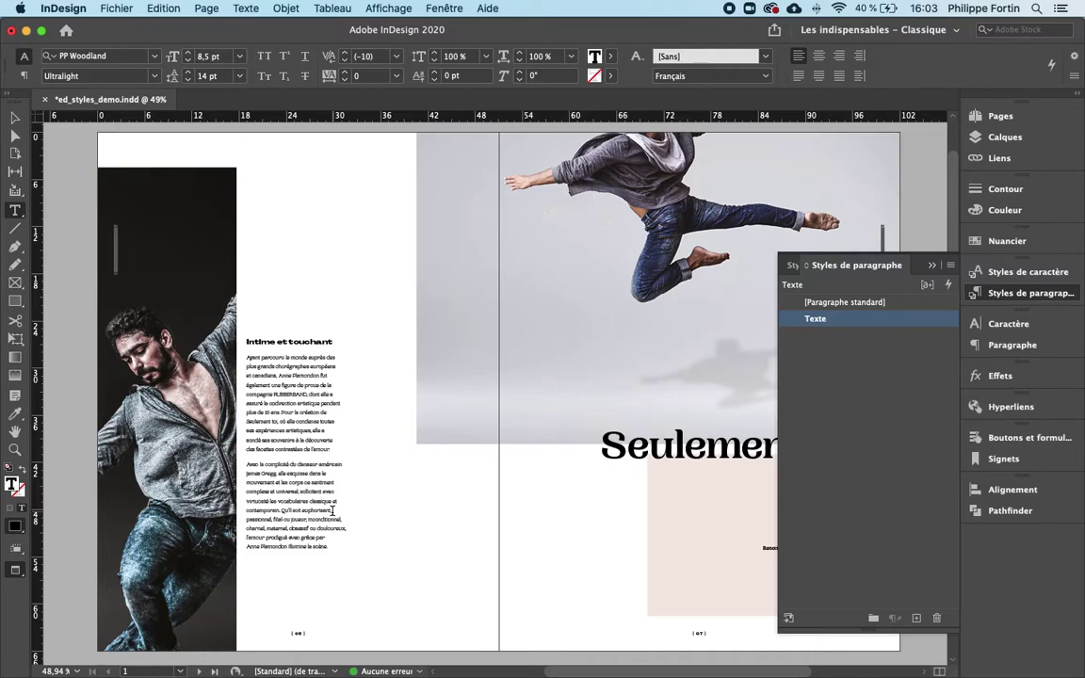
pyautogui.click(285, 506)
# Step: Create a paragraph style named Intertitre from the Intime et touchant heading
pyautogui.click(277, 341)
pyautogui.click(917, 618)
pyautogui.doubleClick(889, 315)
pyautogui.press('BackSpace')
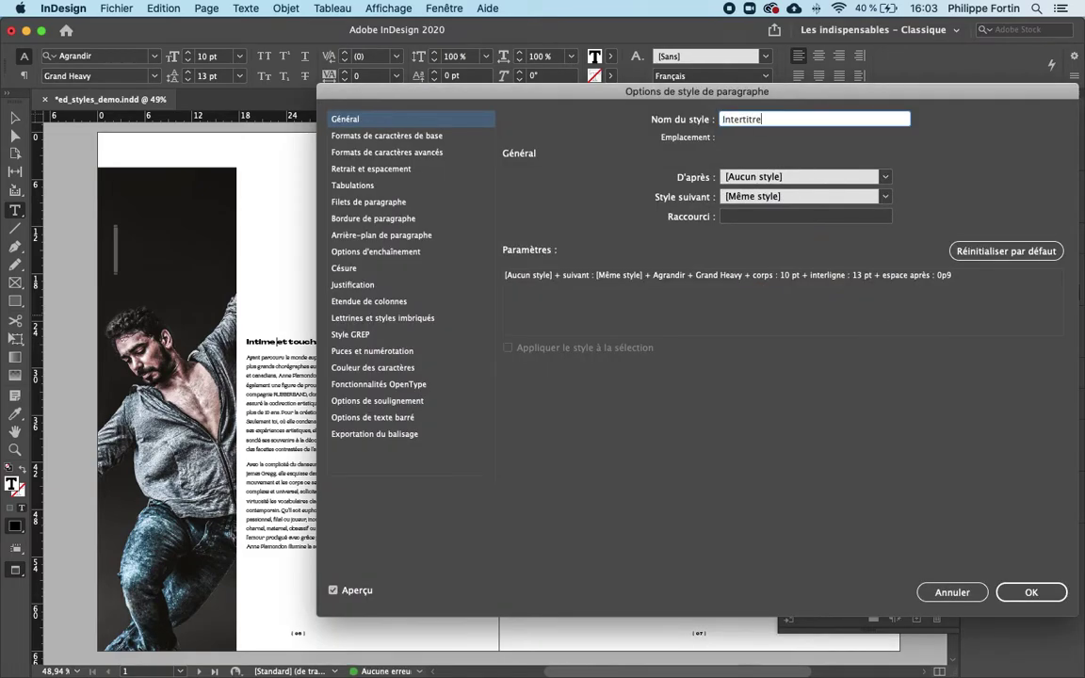
pyautogui.press('Return')
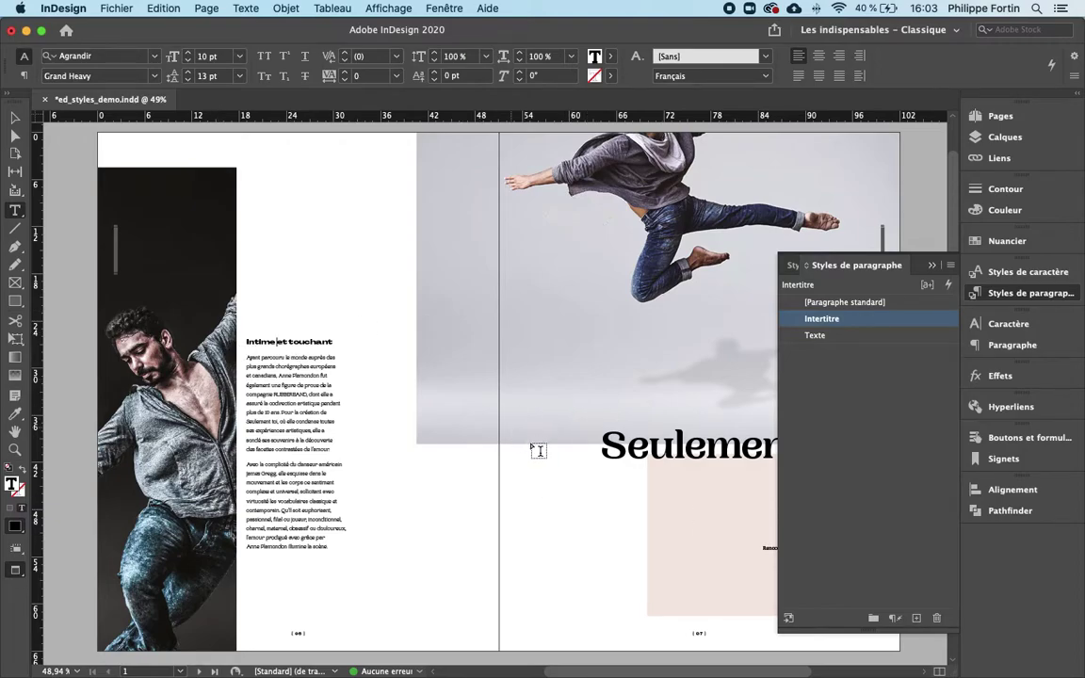
pyautogui.press('Escape')
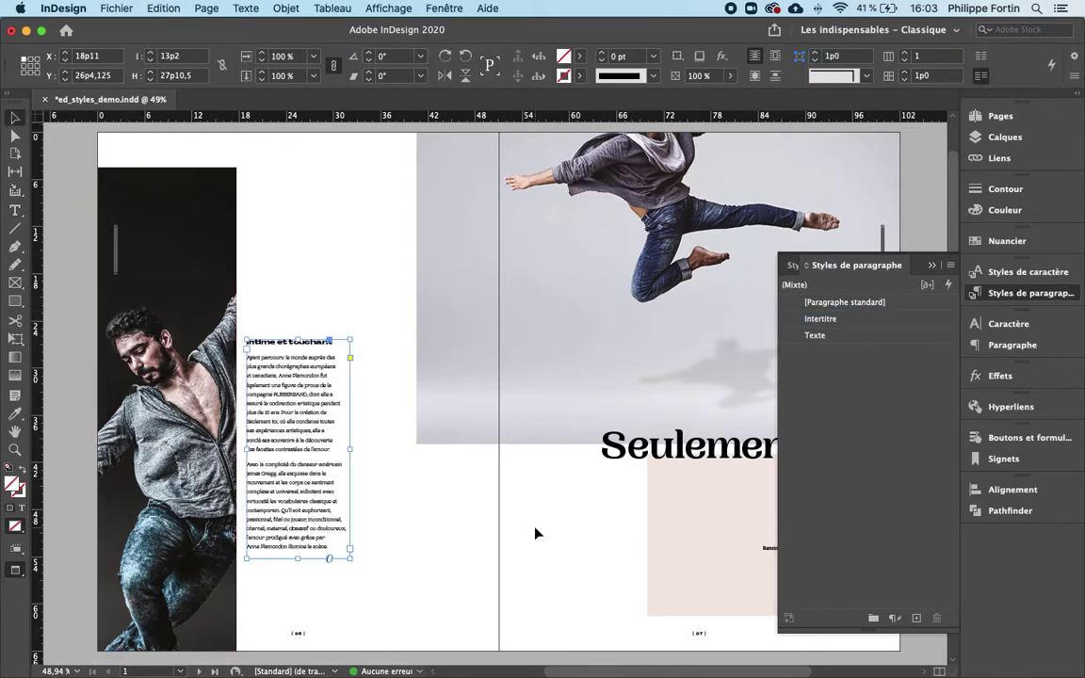
pyautogui.click(535, 533)
# Step: Create a paragraph style named Titre from the large Seulement toi title
pyautogui.scroll(-2, 568, 610)
pyautogui.hscroll(5, 569, 610)
pyautogui.click(439, 350)
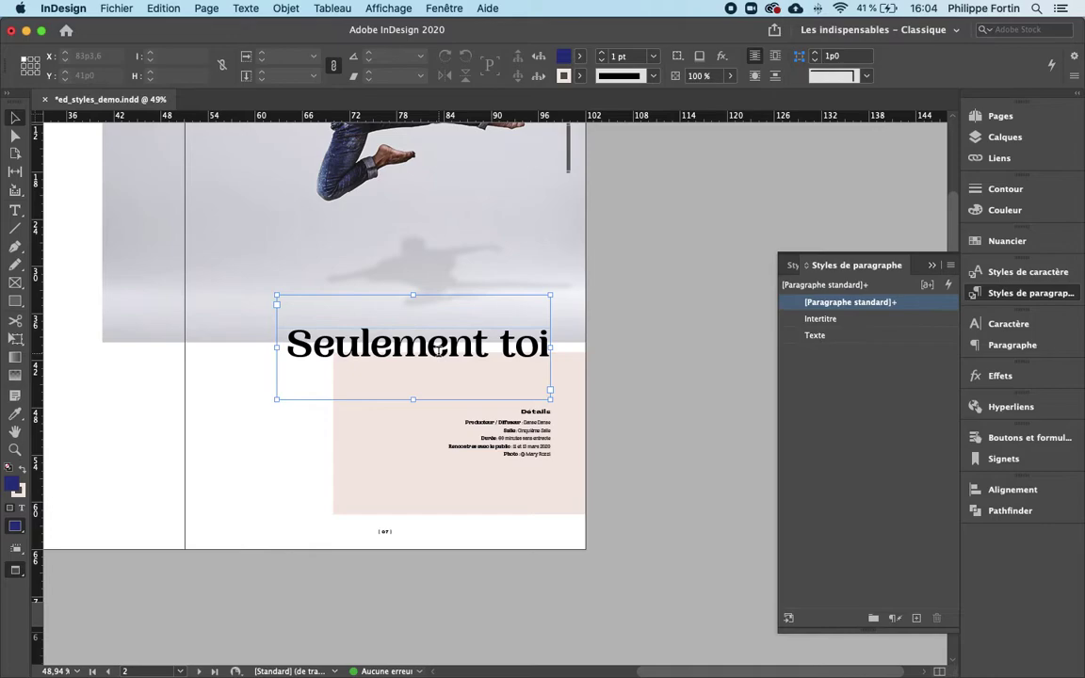
pyautogui.doubleClick(462, 346)
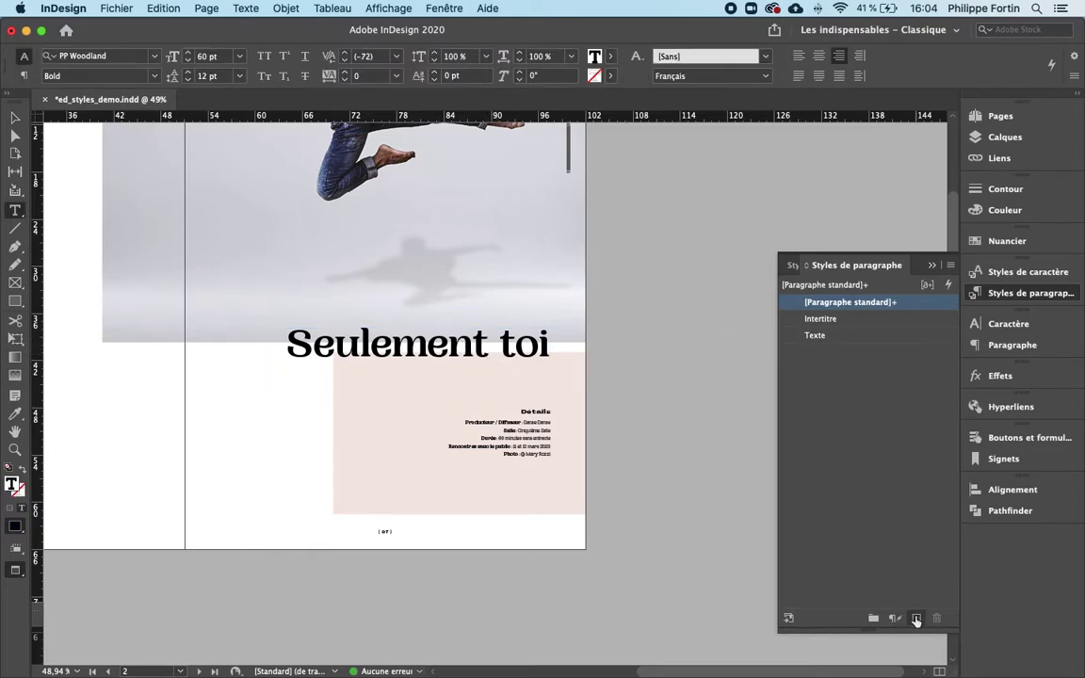
pyautogui.click(917, 618)
pyautogui.doubleClick(872, 320)
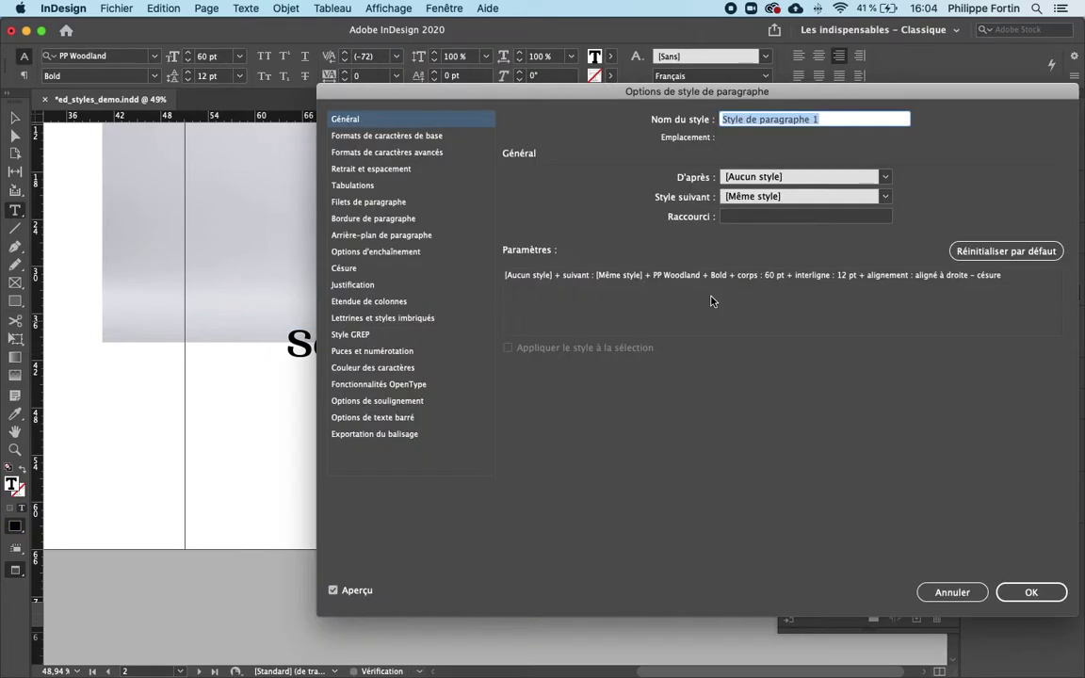
pyautogui.write('Titre')
pyautogui.press('Return')
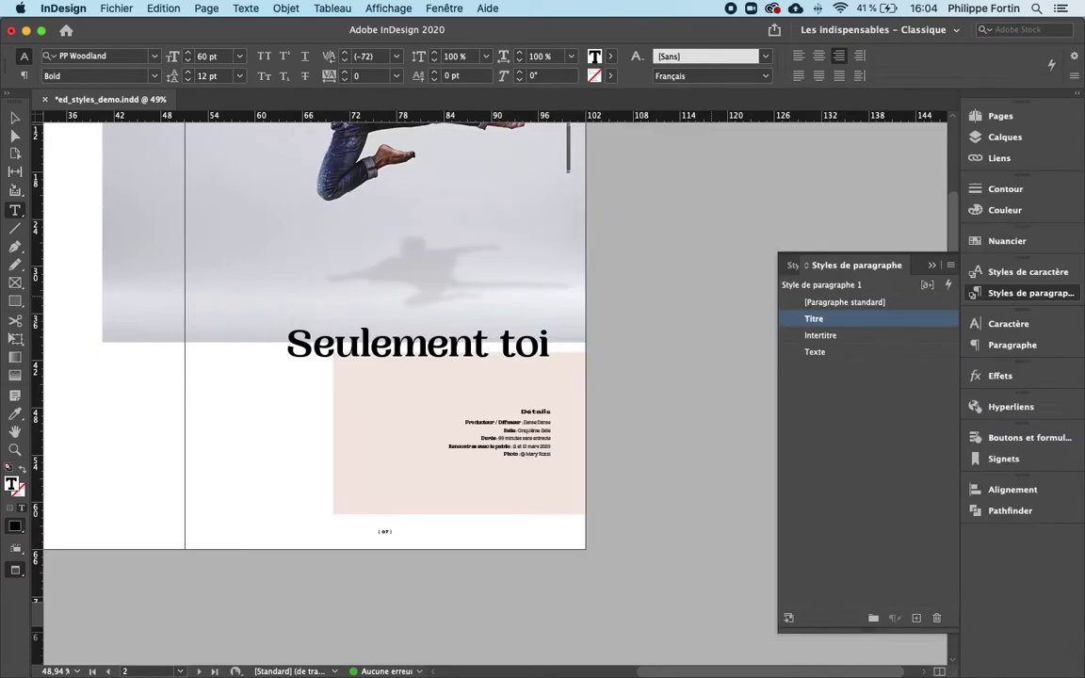
# Step: Create a paragraph style named Titre details from the Détails heading in the pink box
pyautogui.click(707, 275)
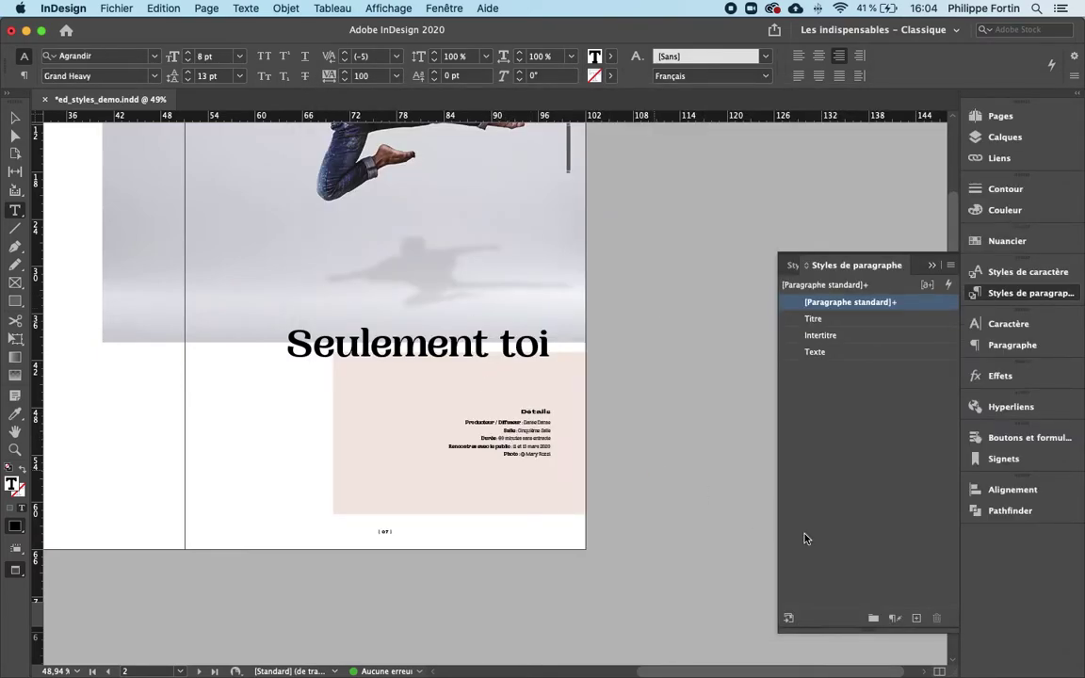
pyautogui.click(917, 618)
pyautogui.doubleClick(876, 318)
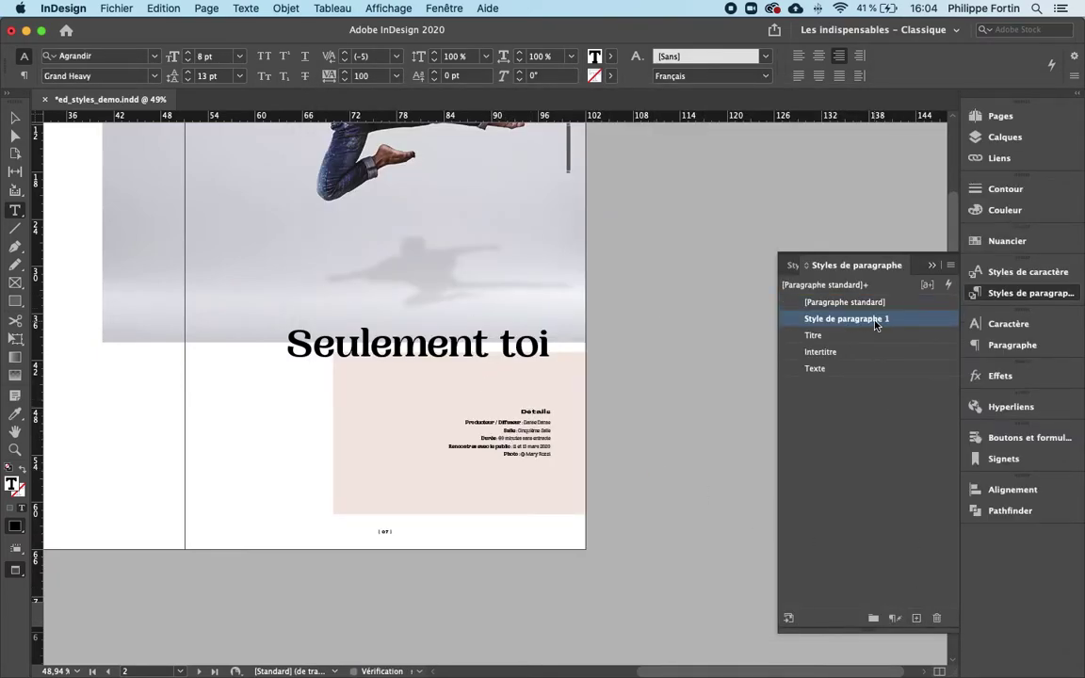
pyautogui.write('Tit')
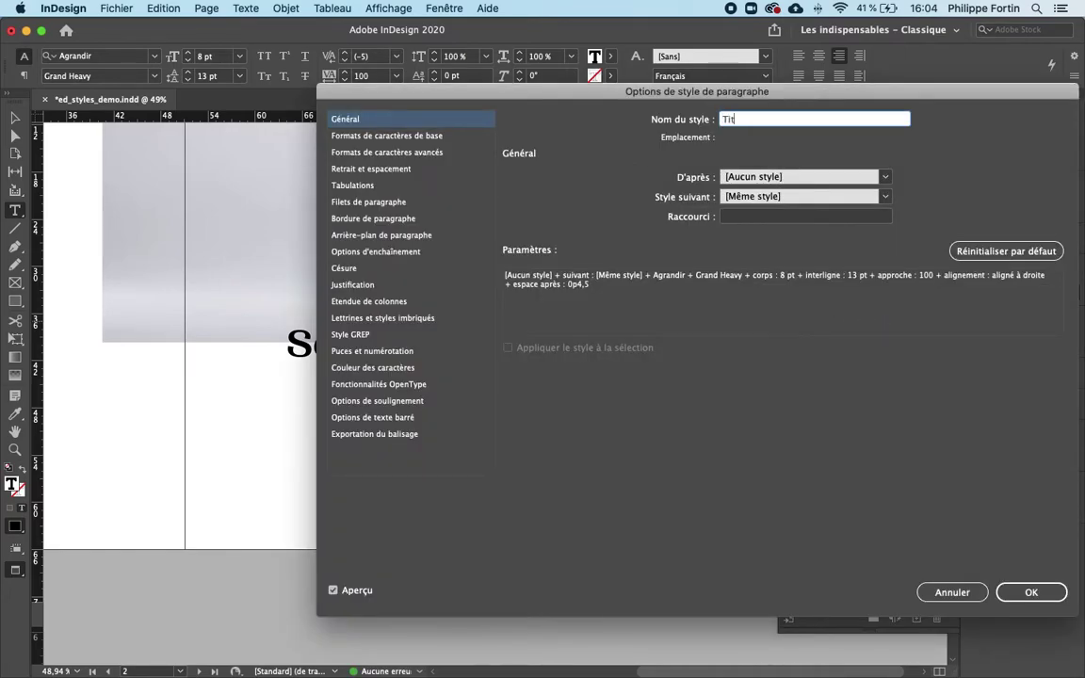
pyautogui.write('re details')
pyautogui.click(1028, 591)
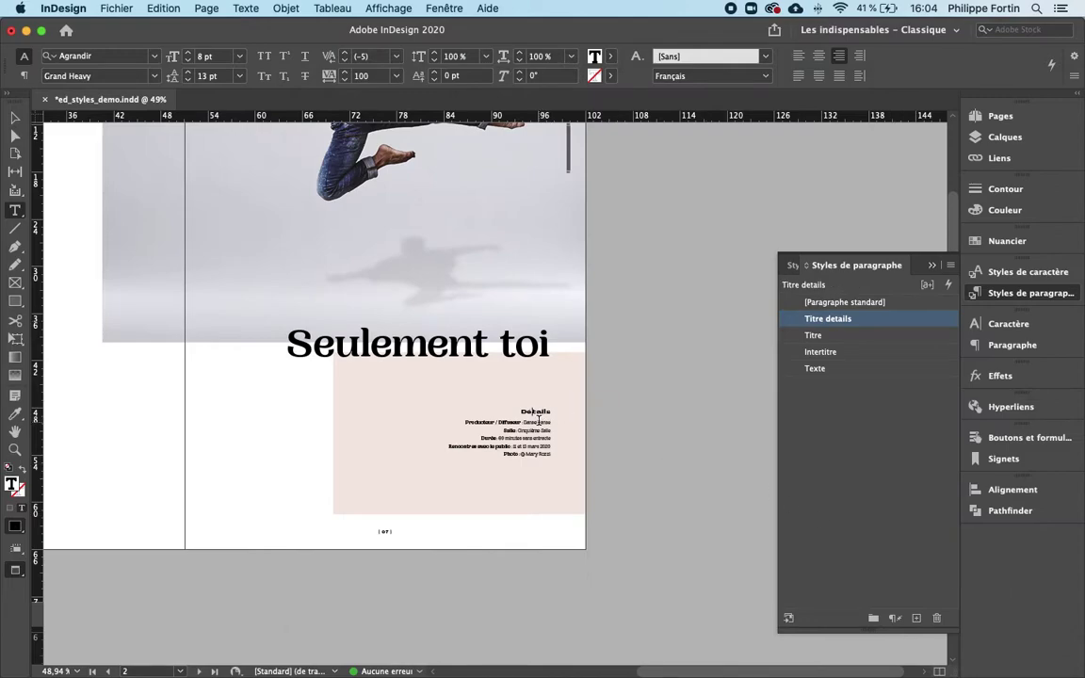
# Step: Create a paragraph style named Texte details from the light Danse Danse text in the first line under Détails
pyautogui.click(15, 449)
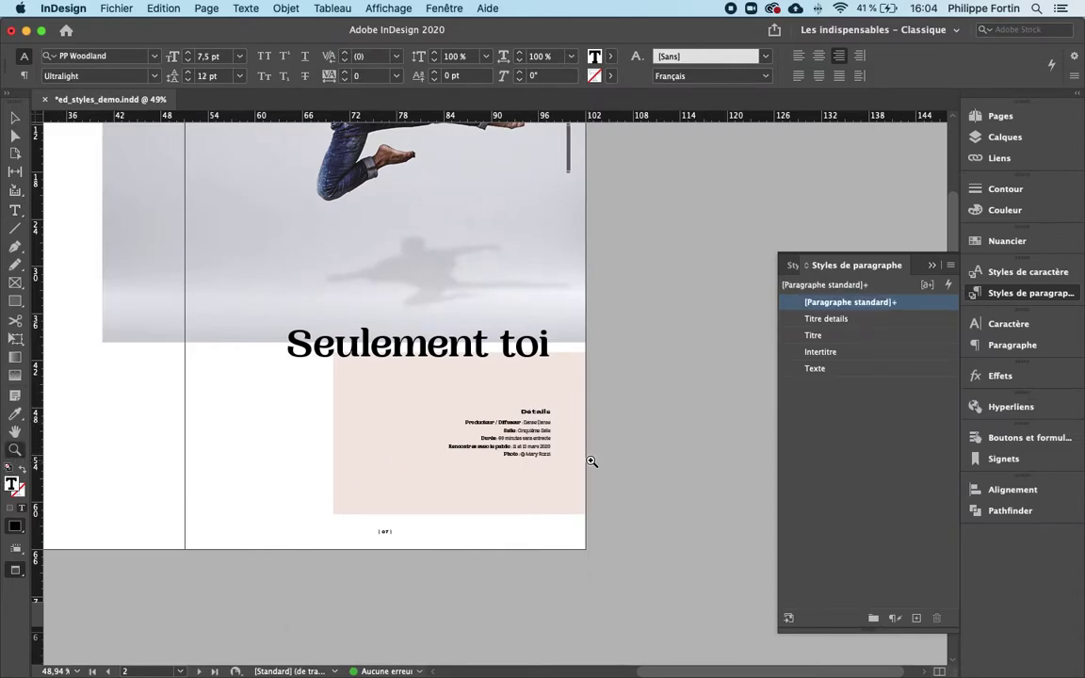
pyautogui.click(525, 430)
pyautogui.click(463, 353)
pyautogui.click(429, 352)
pyautogui.click(428, 352)
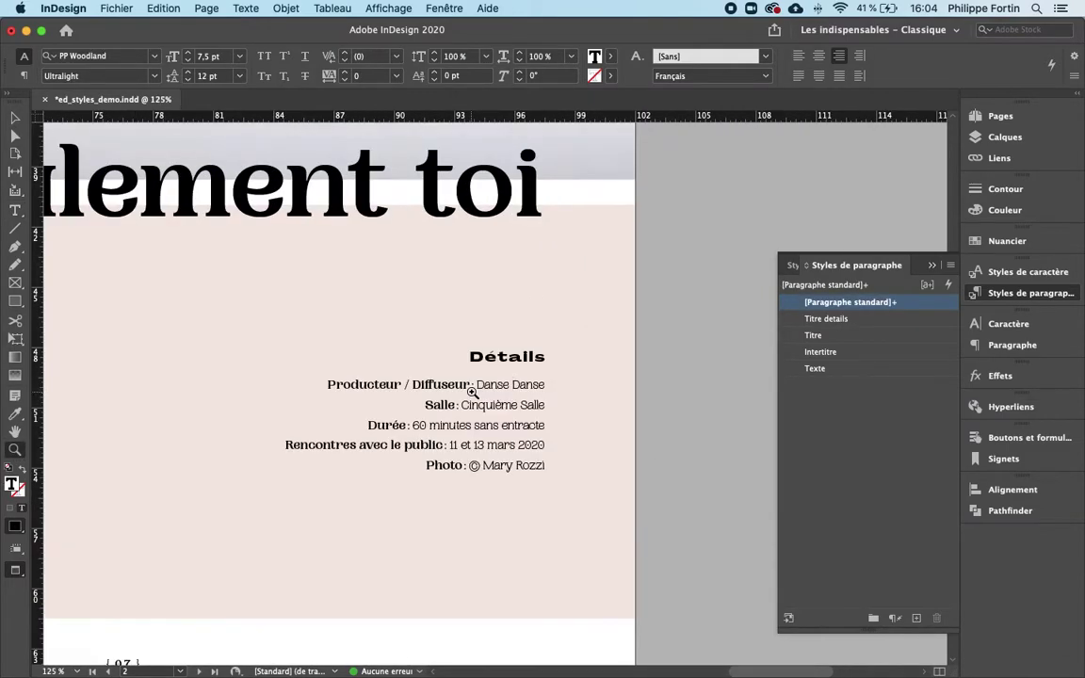
pyautogui.click(15, 209)
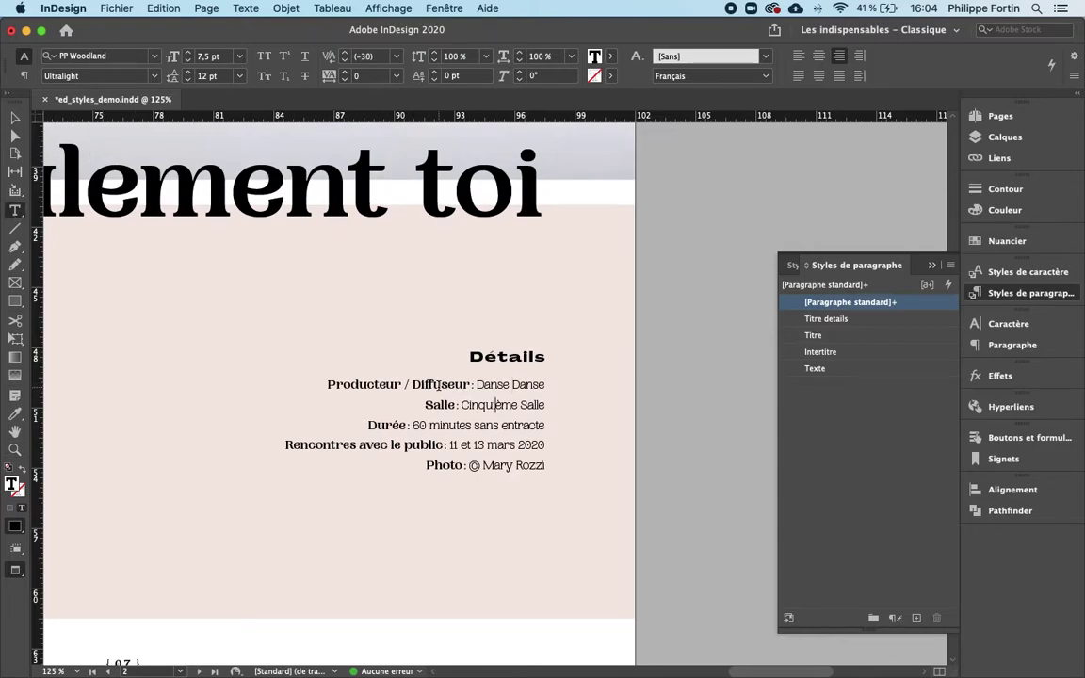
pyautogui.click(440, 384)
pyautogui.click(498, 385)
pyautogui.click(916, 618)
pyautogui.doubleClick(878, 320)
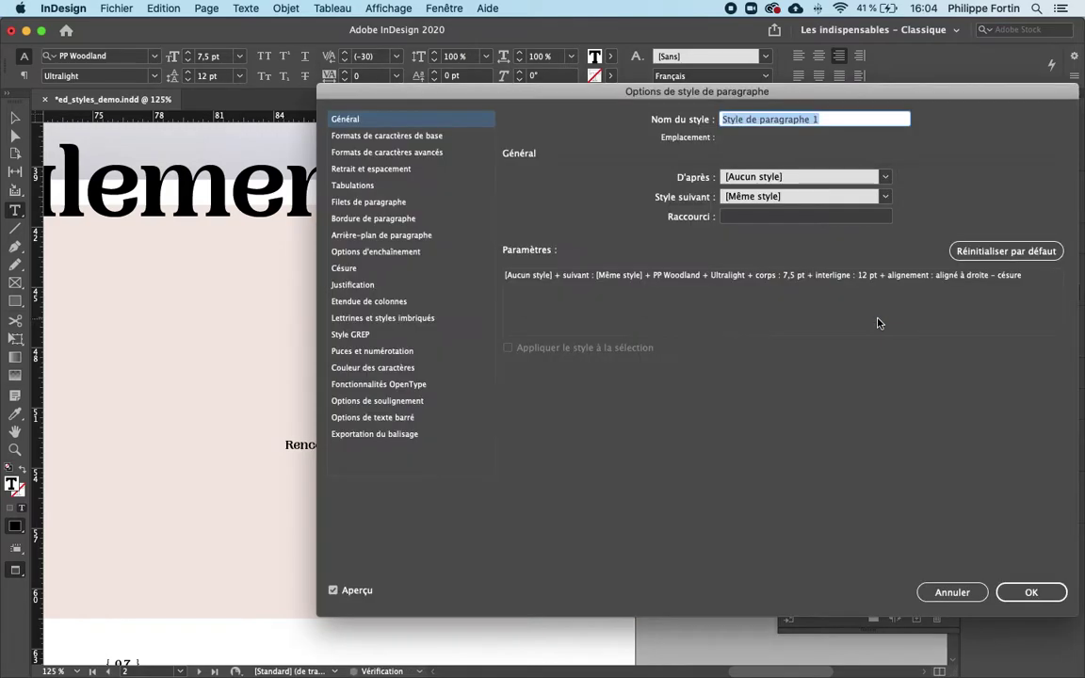
pyautogui.write('Texte details')
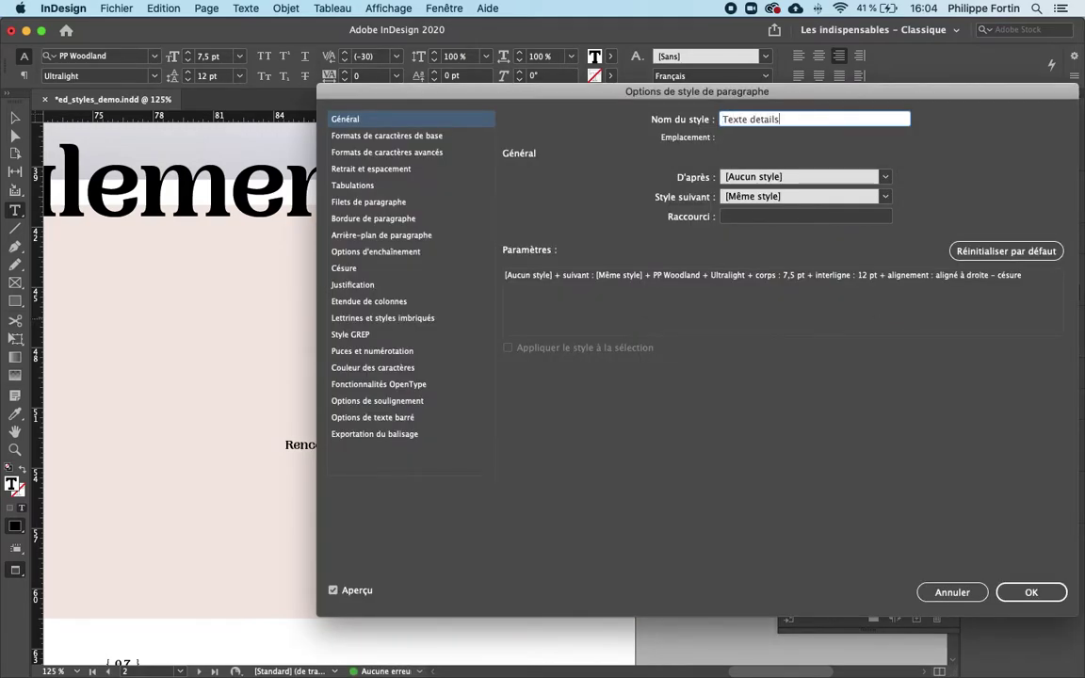
pyautogui.press('Return')
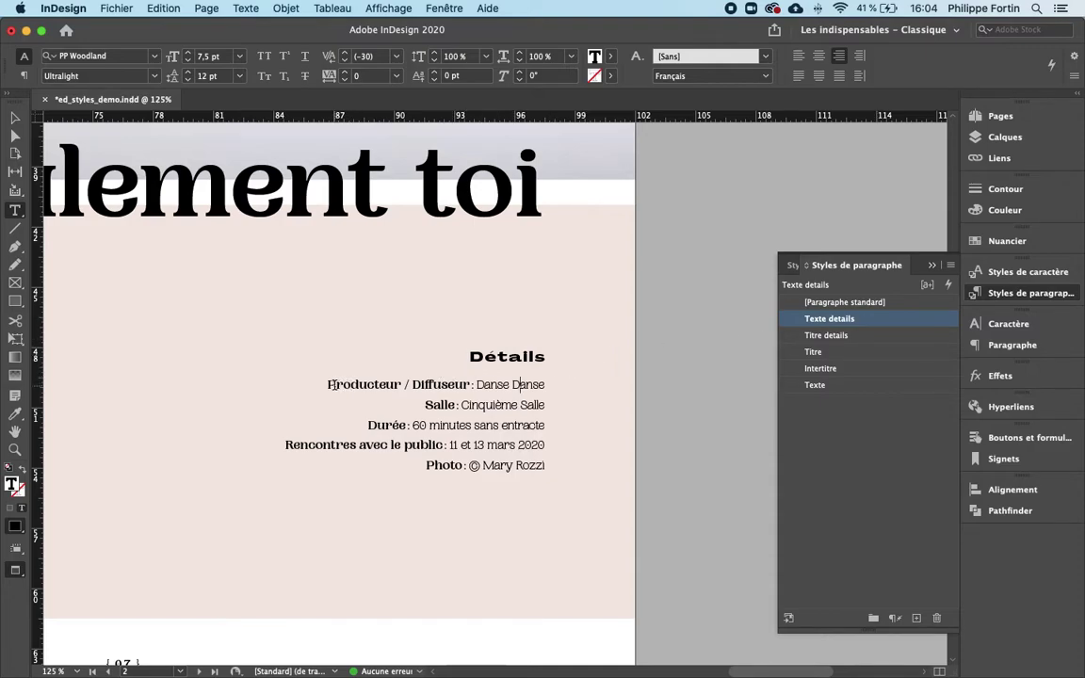
# Step: Apply the Texte details paragraph style to all the lines under Détails and check the first line's light and bold parts
pyautogui.moveTo(323, 384); pyautogui.dragTo(546, 467)
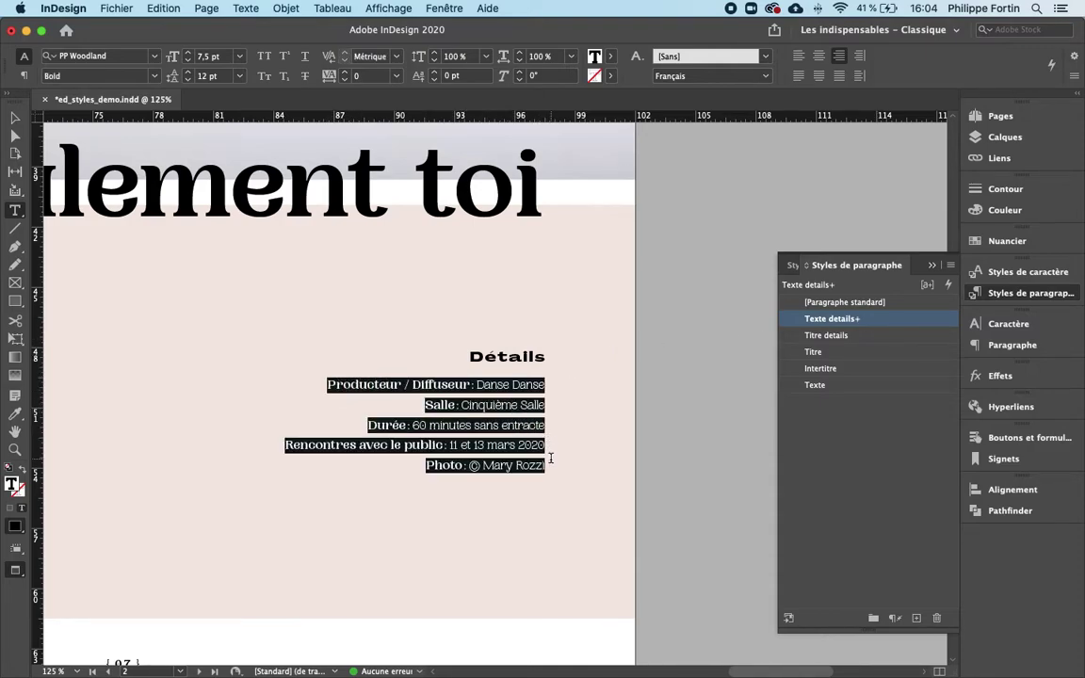
pyautogui.click(872, 319)
pyautogui.click(496, 387)
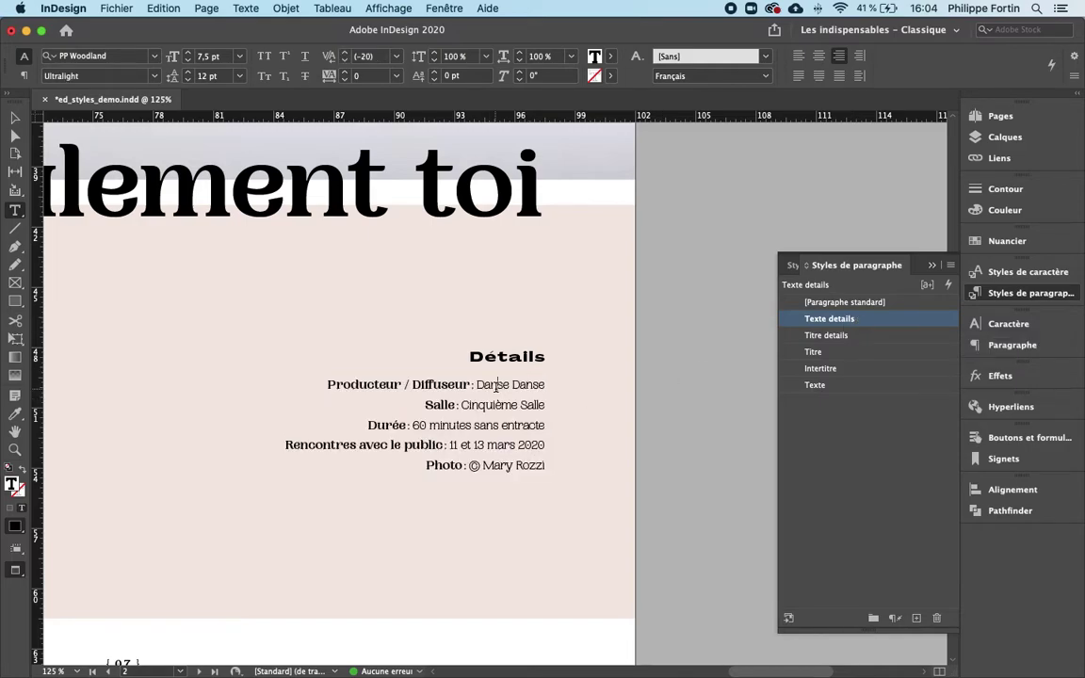
pyautogui.click(439, 386)
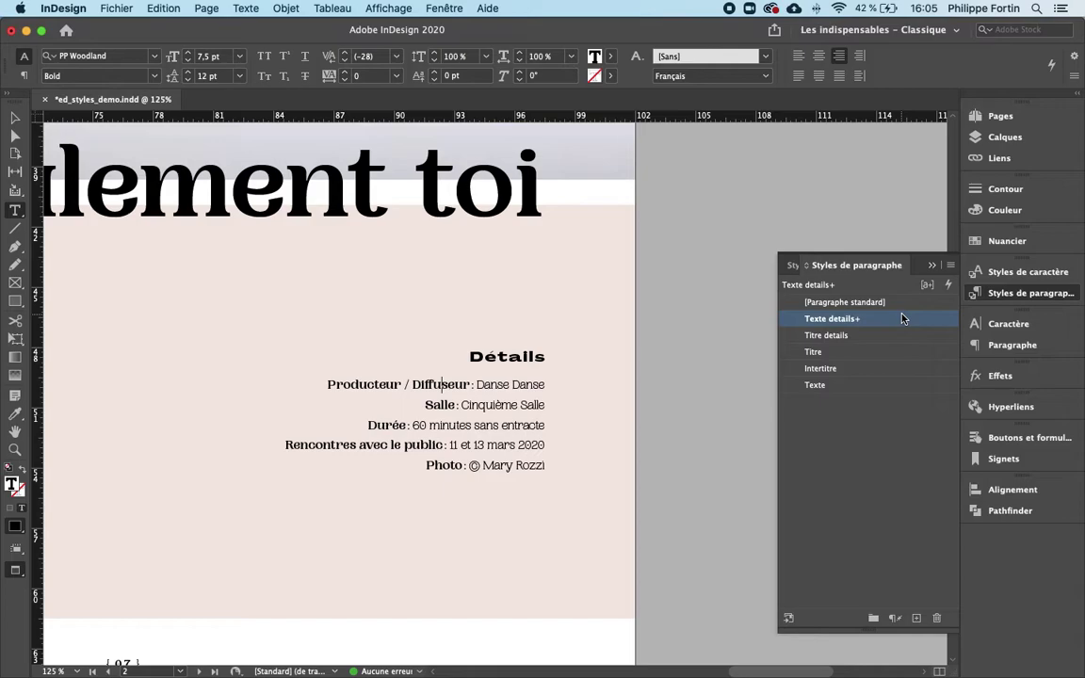
# Step: Create a character style named Texte details gras from the bold Producteur / Diffuseur label and review its basic character formats
pyautogui.moveTo(470, 384); pyautogui.dragTo(327, 385)
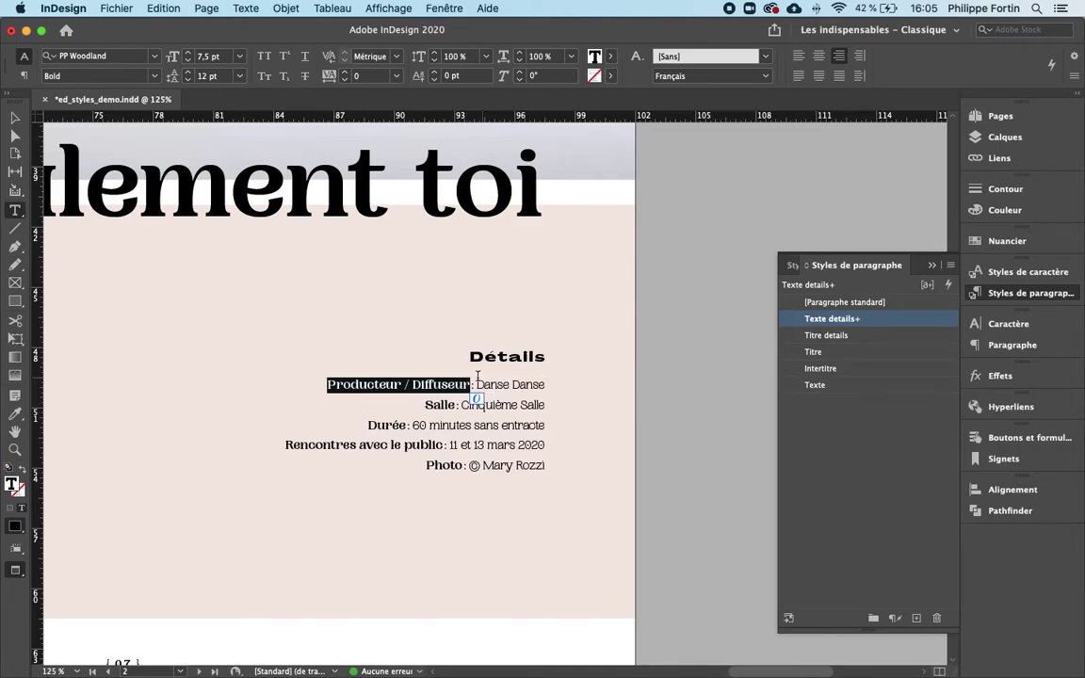
pyautogui.click(1065, 273)
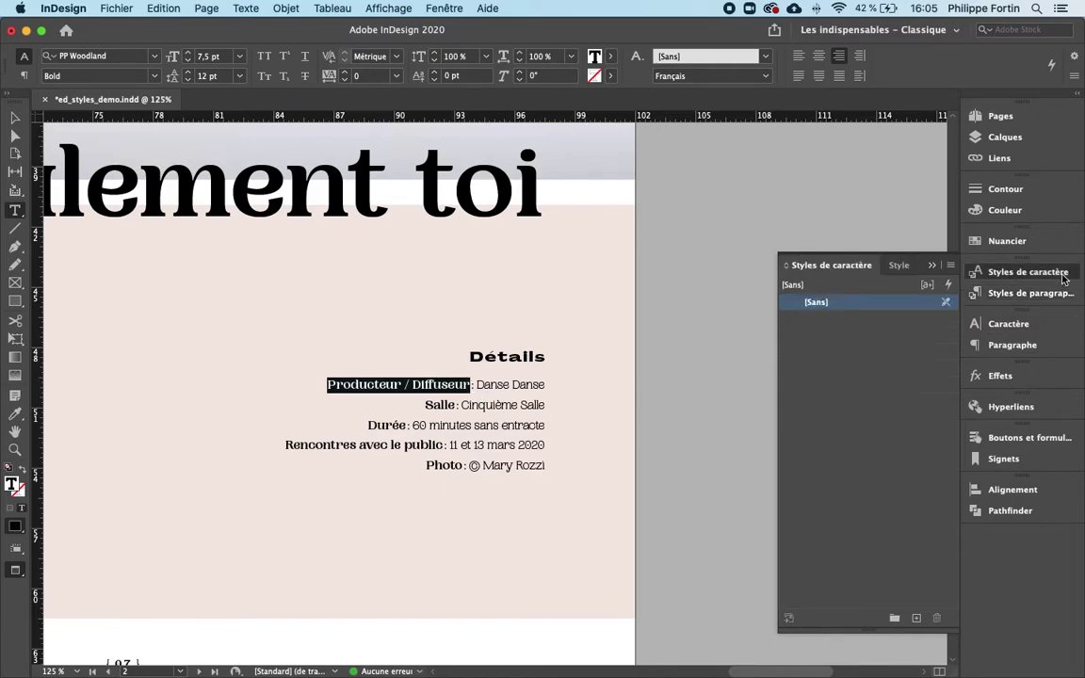
pyautogui.click(915, 618)
pyautogui.click(873, 321)
pyautogui.doubleClick(872, 320)
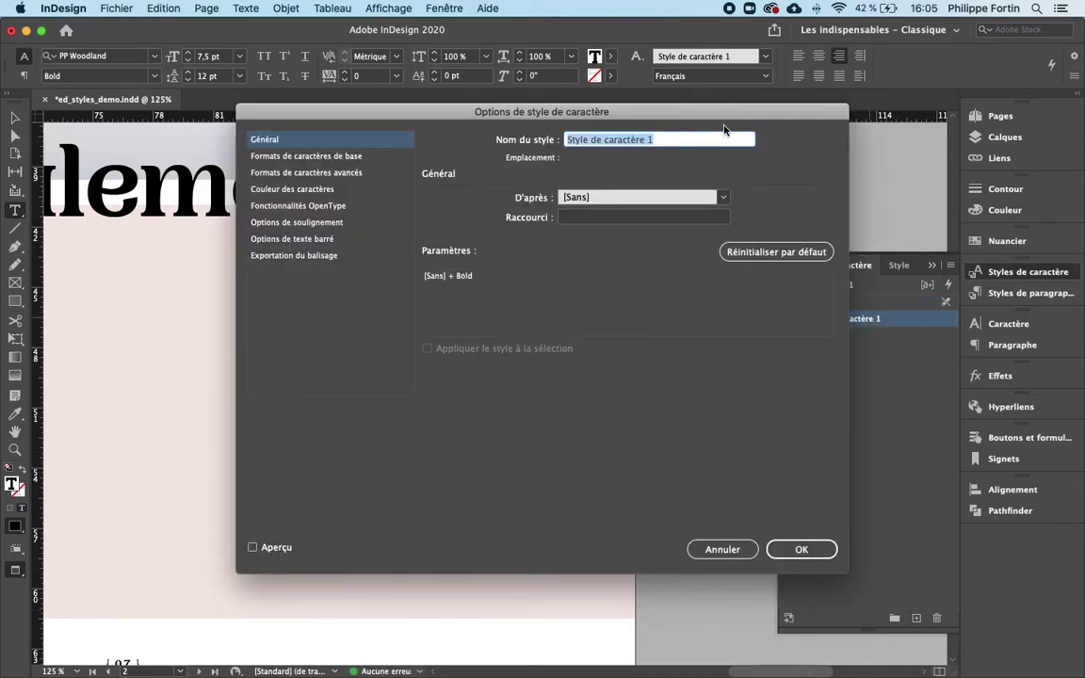
pyautogui.write('Texte details gras')
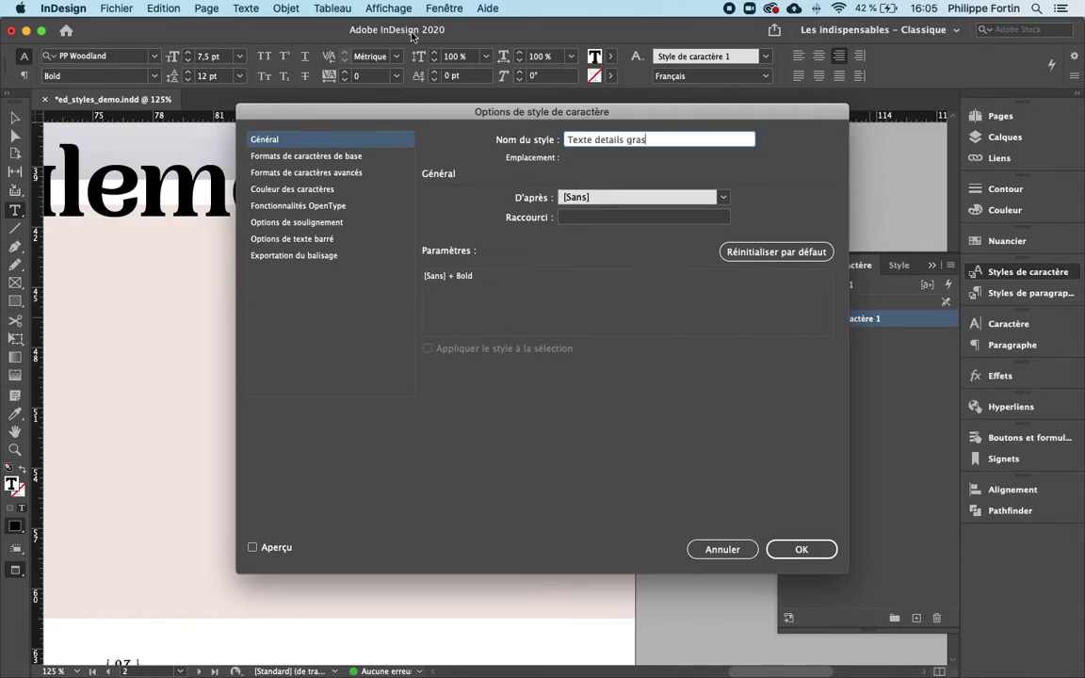
pyautogui.moveTo(356, 113); pyautogui.dragTo(602, 131)
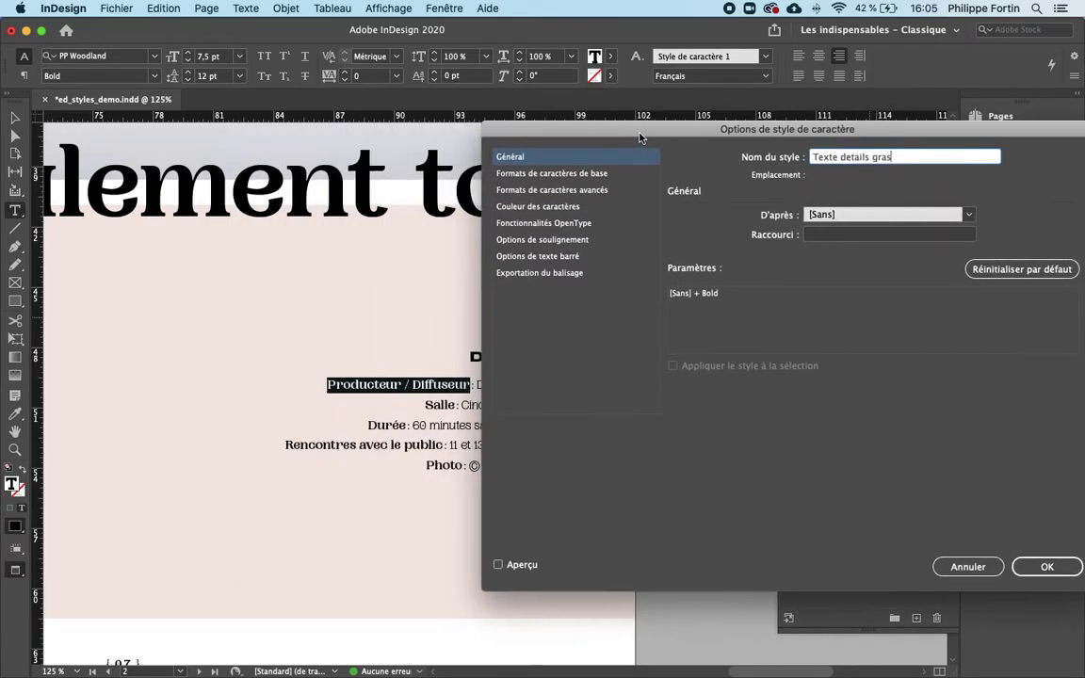
pyautogui.click(527, 175)
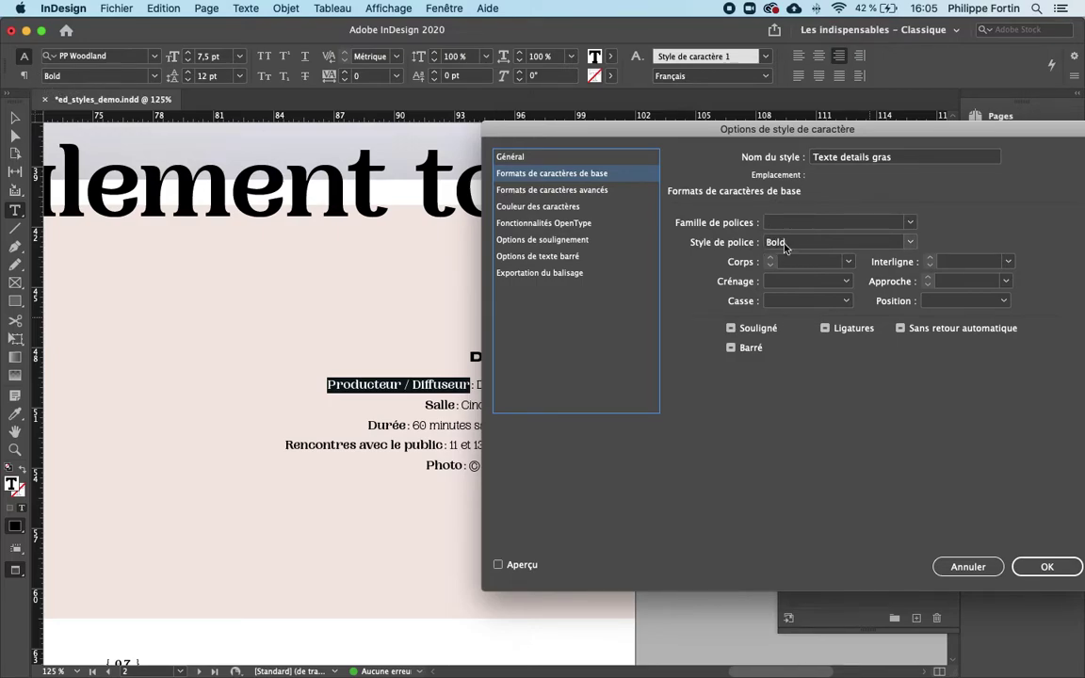
pyautogui.moveTo(855, 139); pyautogui.dragTo(753, 144)
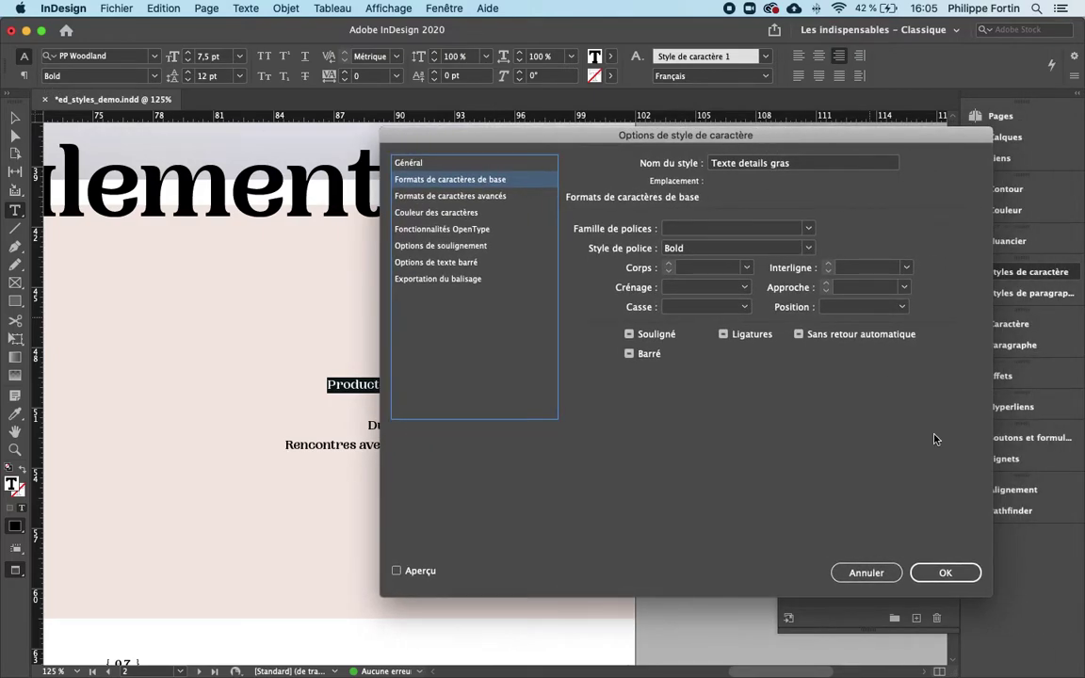
pyautogui.click(946, 572)
# Step: Check the character and paragraph styles assigned to the light and bold parts of the first two lines under Détails
pyautogui.click(493, 403)
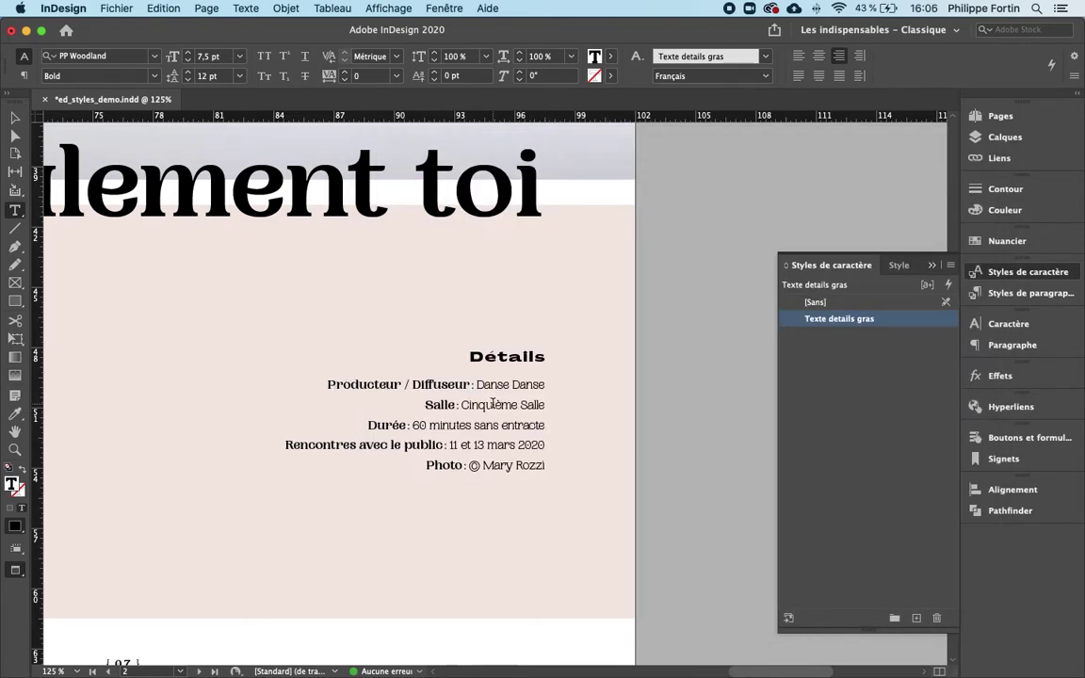
pyautogui.click(426, 404)
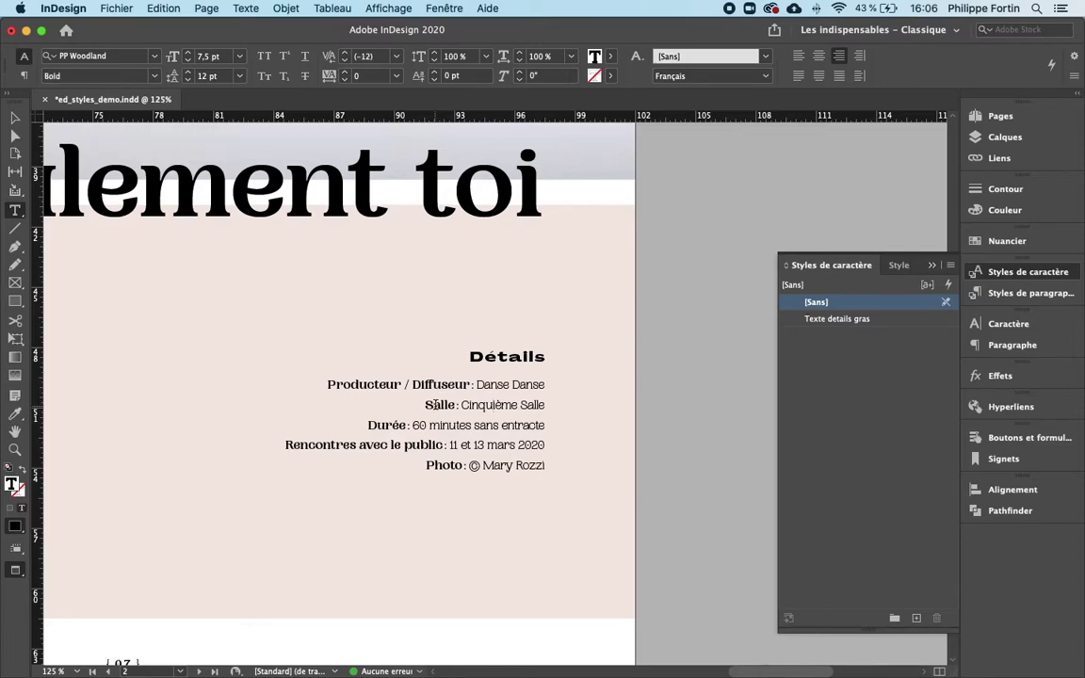
pyautogui.click(1067, 302)
pyautogui.click(500, 385)
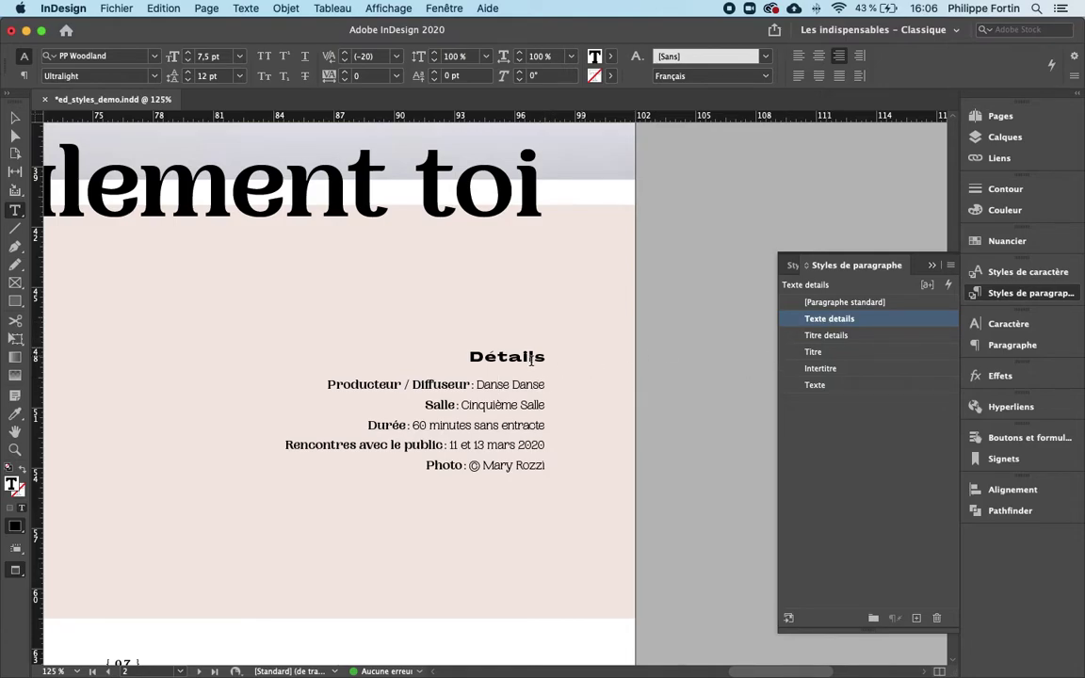
pyautogui.click(396, 383)
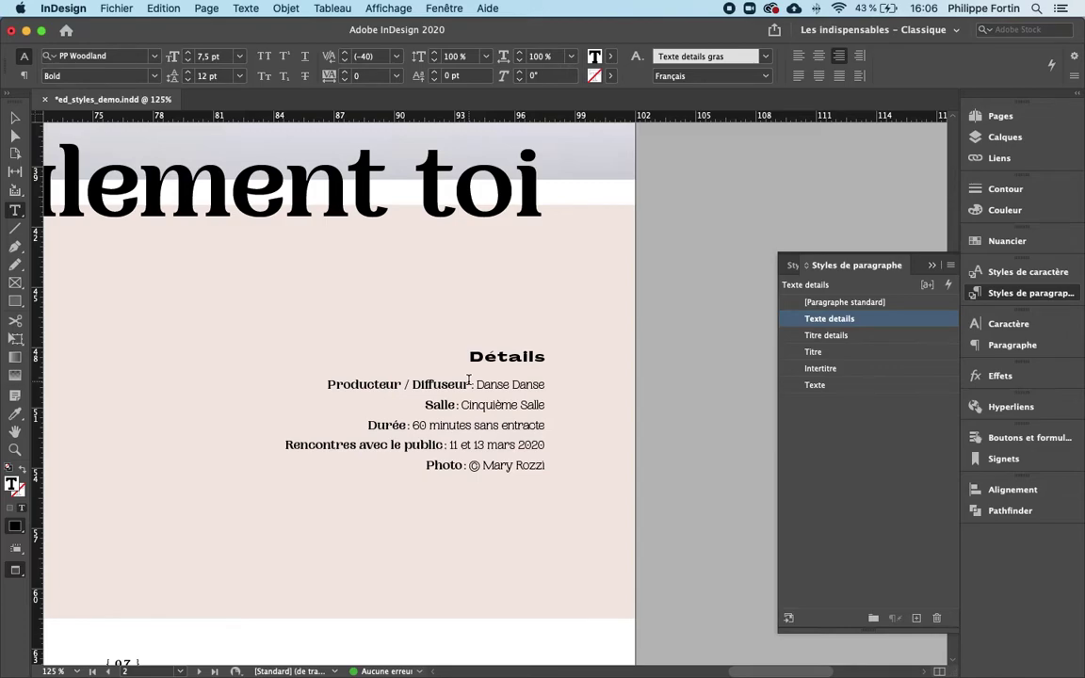
# Step: Apply the Texte details gras character style to the Salle, Durée, Rencontres avec le public and Photo labels
pyautogui.doubleClick(440, 404)
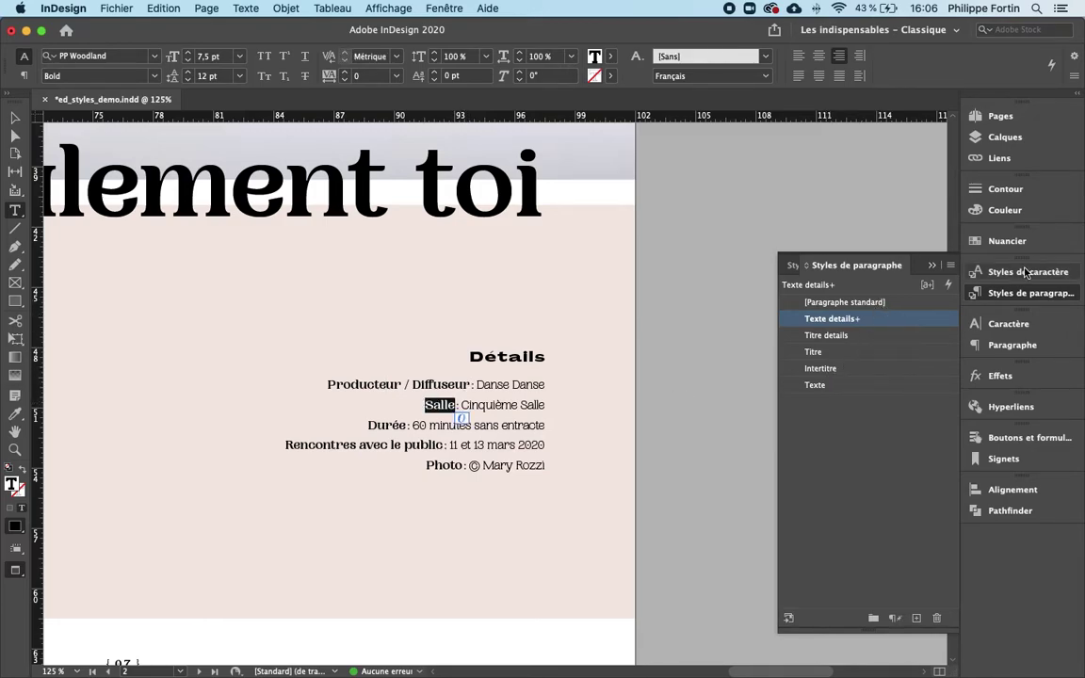
pyautogui.press('super+shift+F11')
pyautogui.click(838, 320)
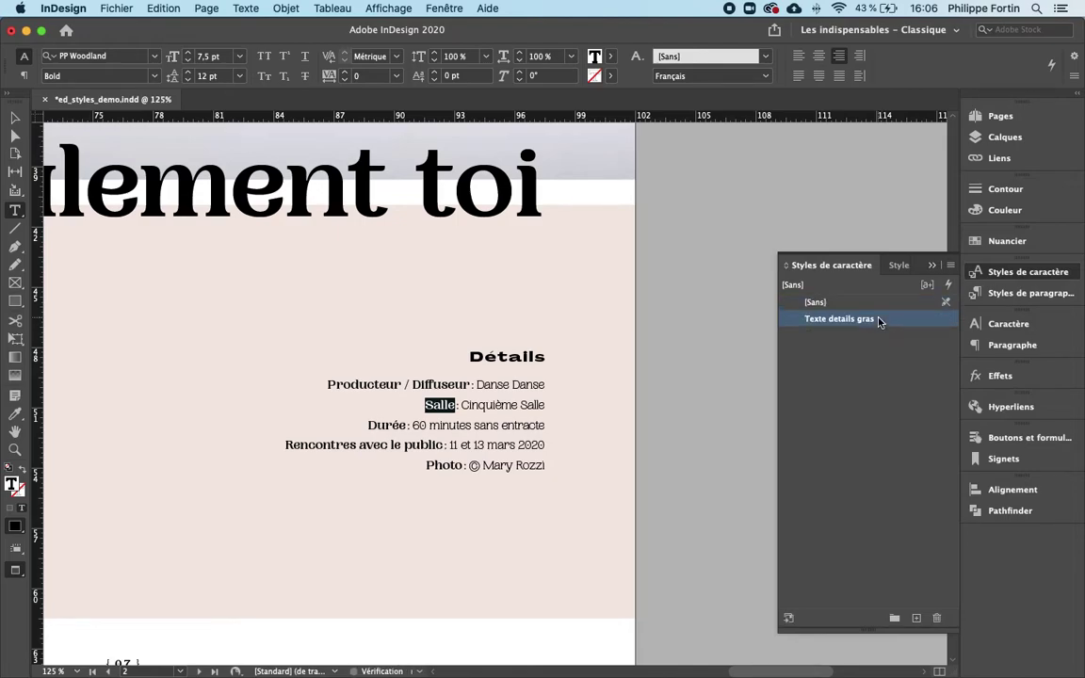
pyautogui.press('super+F11')
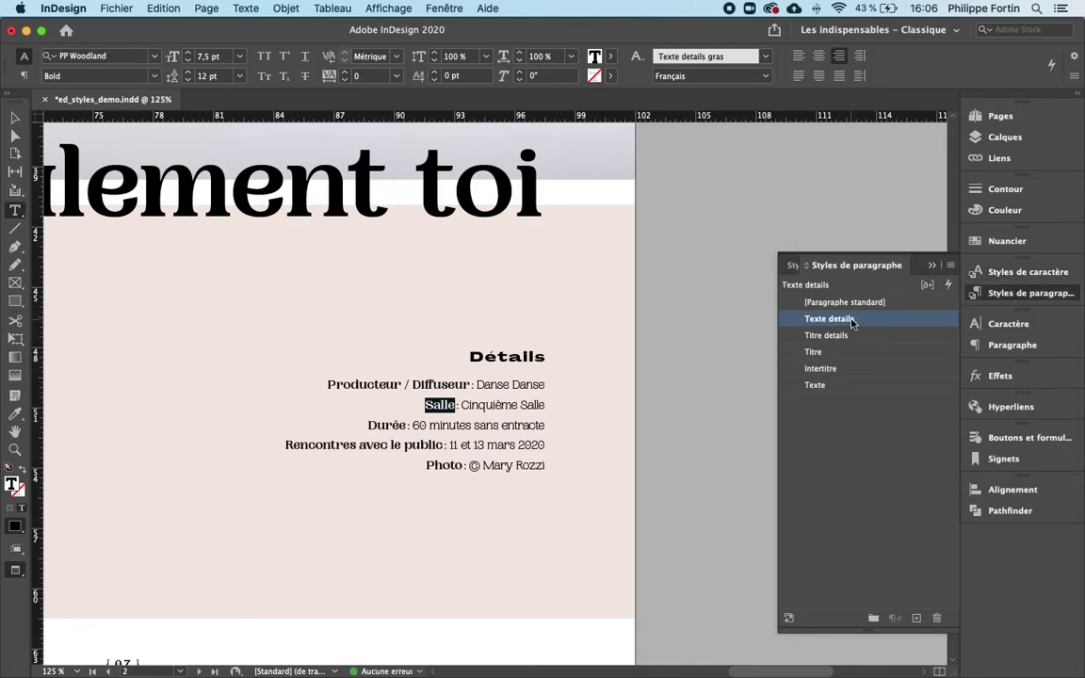
pyautogui.moveTo(407, 427); pyautogui.dragTo(335, 423)
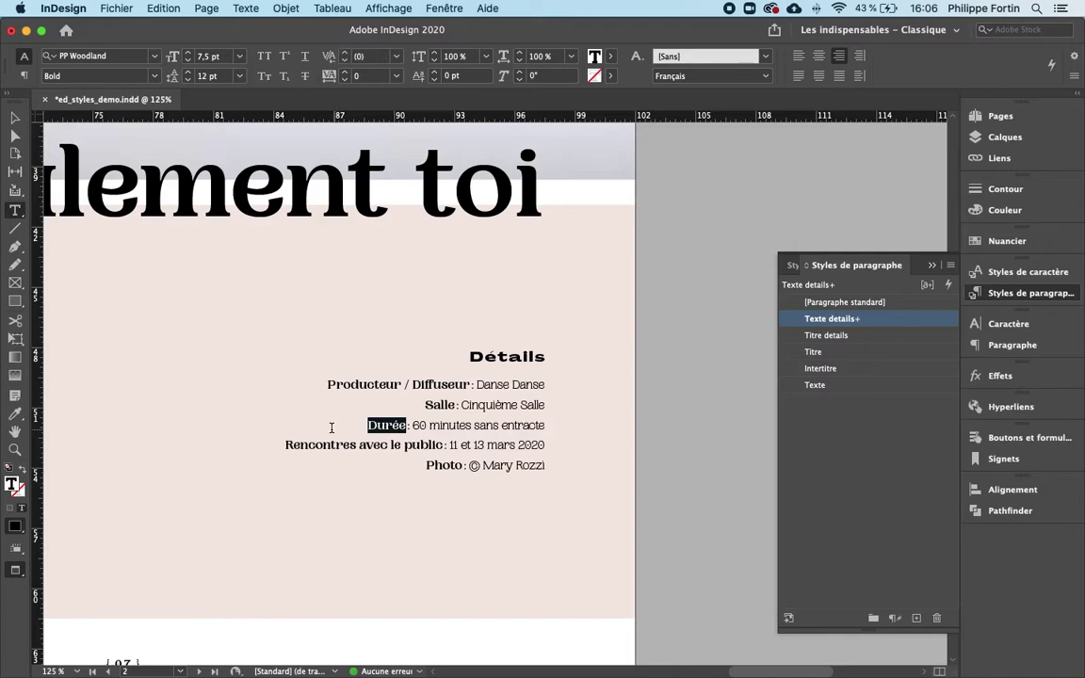
pyautogui.press('super+shift+F11')
pyautogui.click(871, 321)
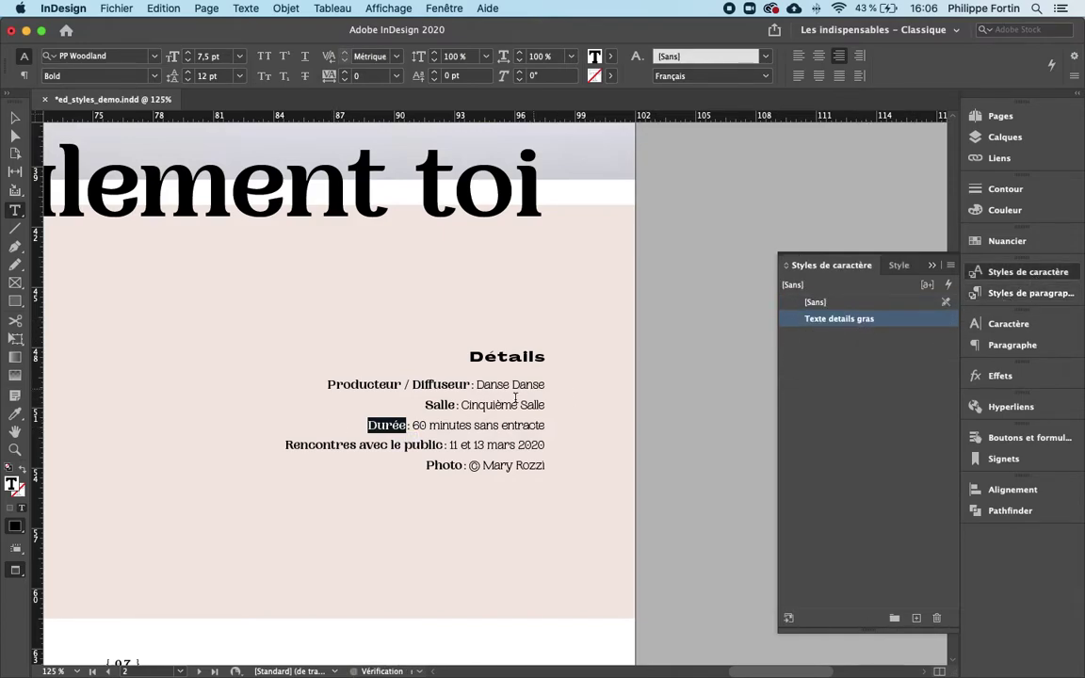
pyautogui.moveTo(443, 445); pyautogui.dragTo(242, 441)
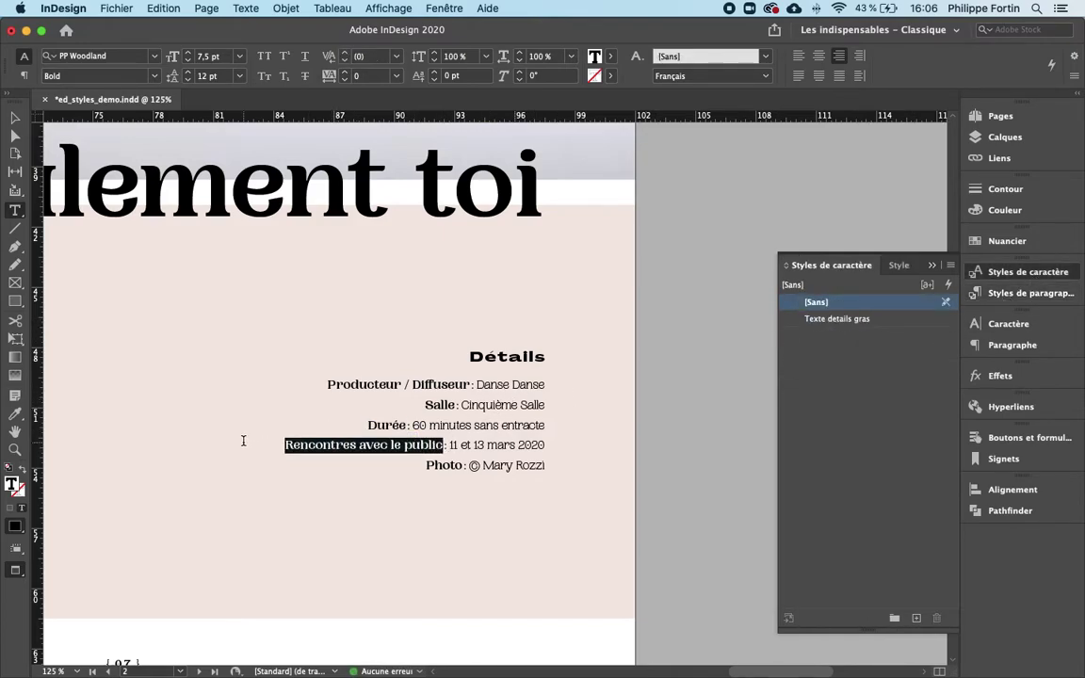
pyautogui.click(903, 319)
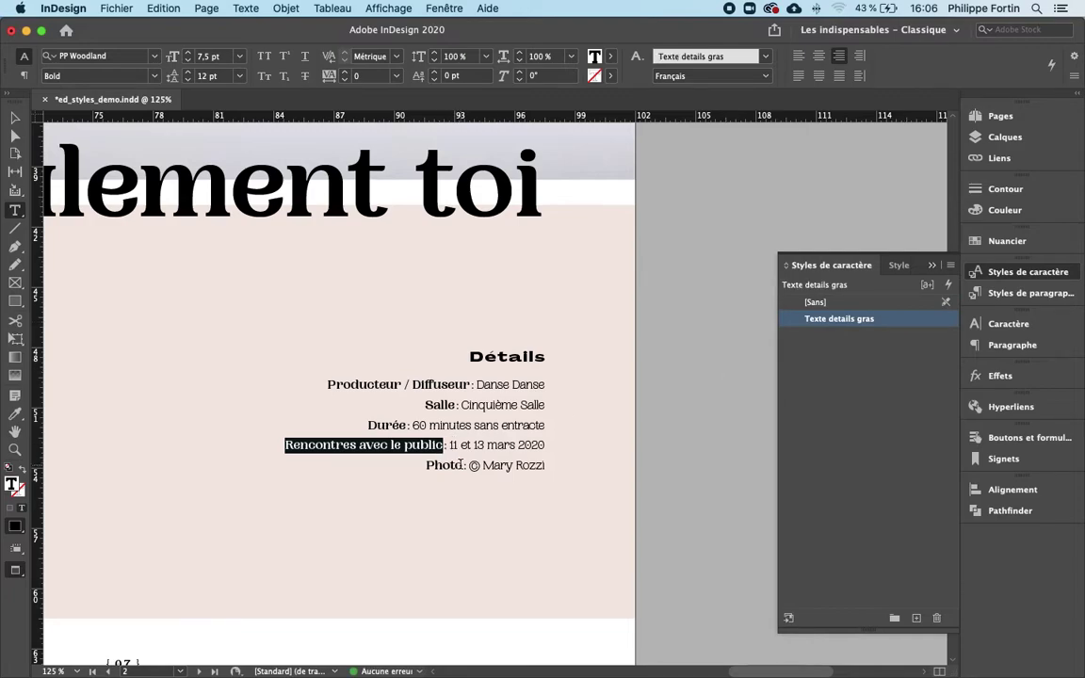
pyautogui.moveTo(463, 466); pyautogui.dragTo(425, 465)
pyautogui.click(897, 320)
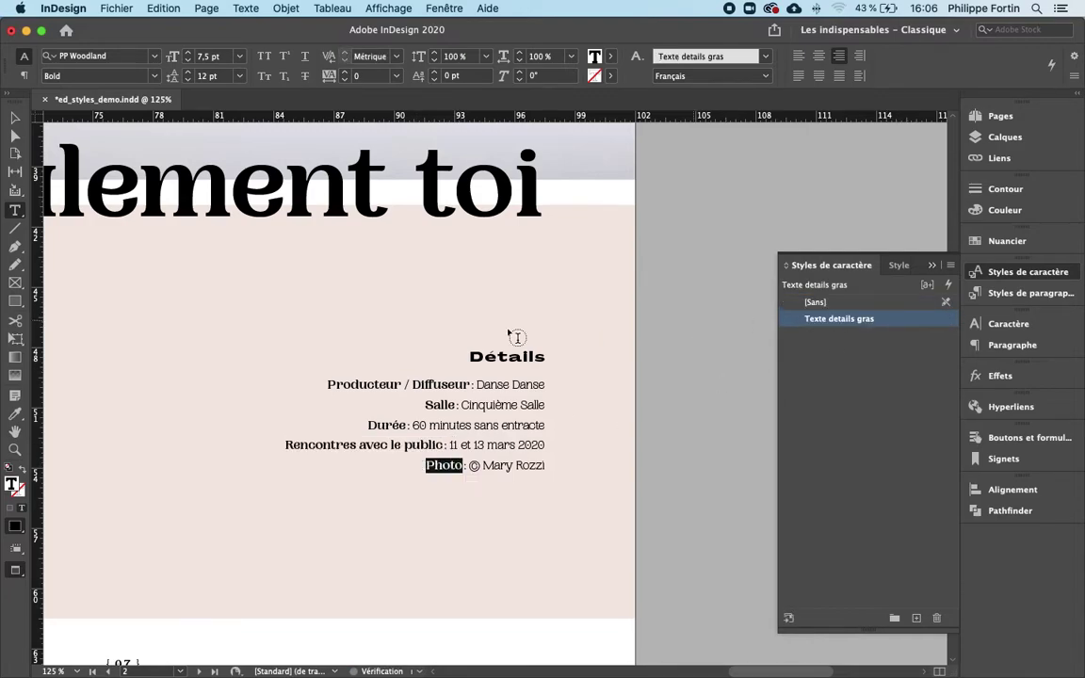
# Step: Check the paragraph style of all the lines under Détails and the character style of the Producteur / Diffuseur label
pyautogui.moveTo(323, 382); pyautogui.dragTo(552, 476)
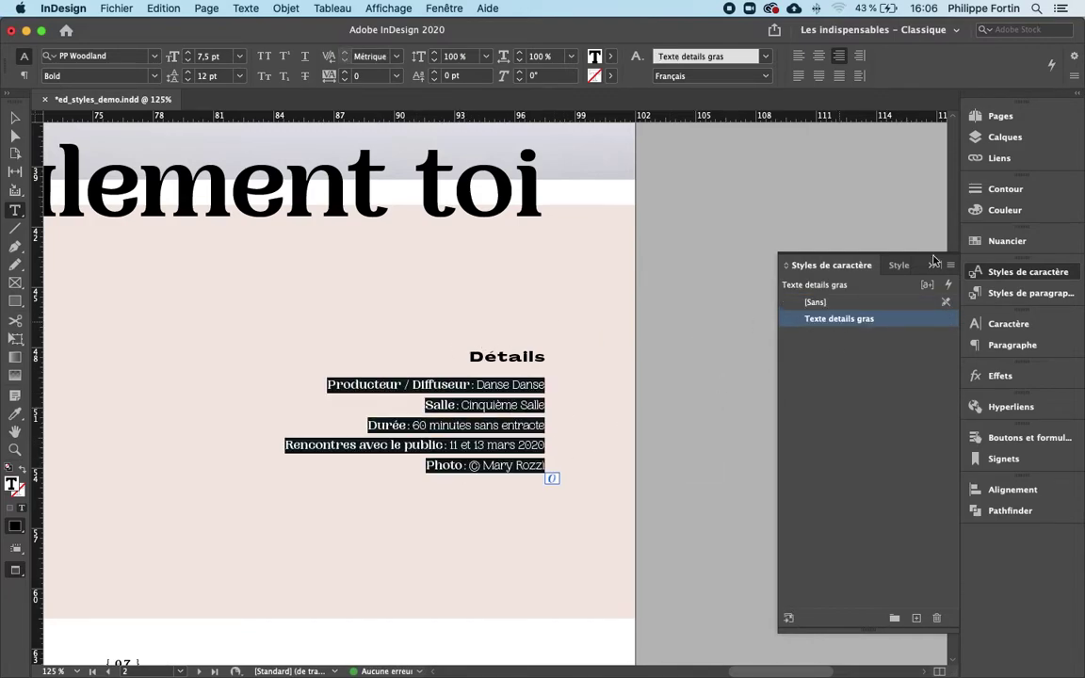
pyautogui.click(982, 294)
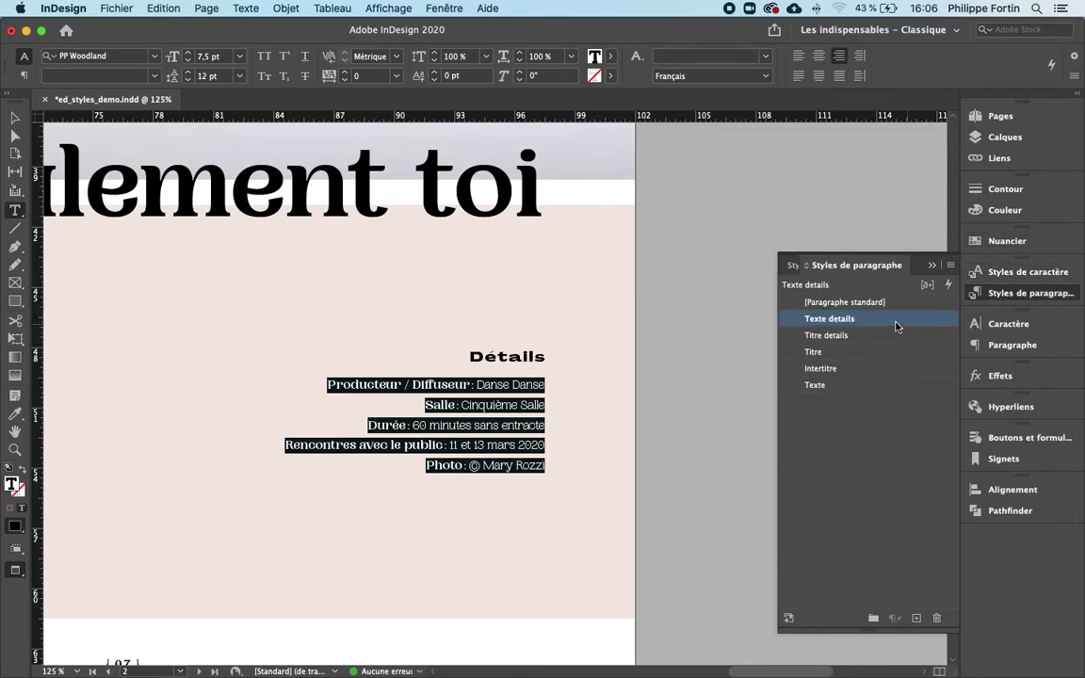
pyautogui.click(503, 405)
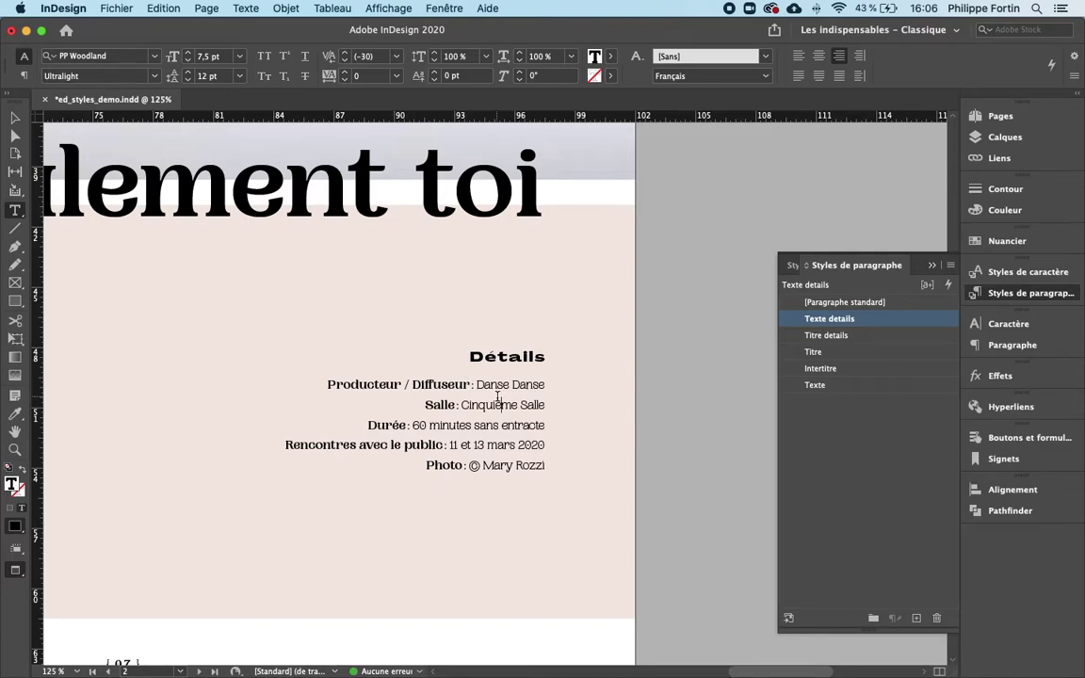
pyautogui.moveTo(470, 385); pyautogui.dragTo(327, 385)
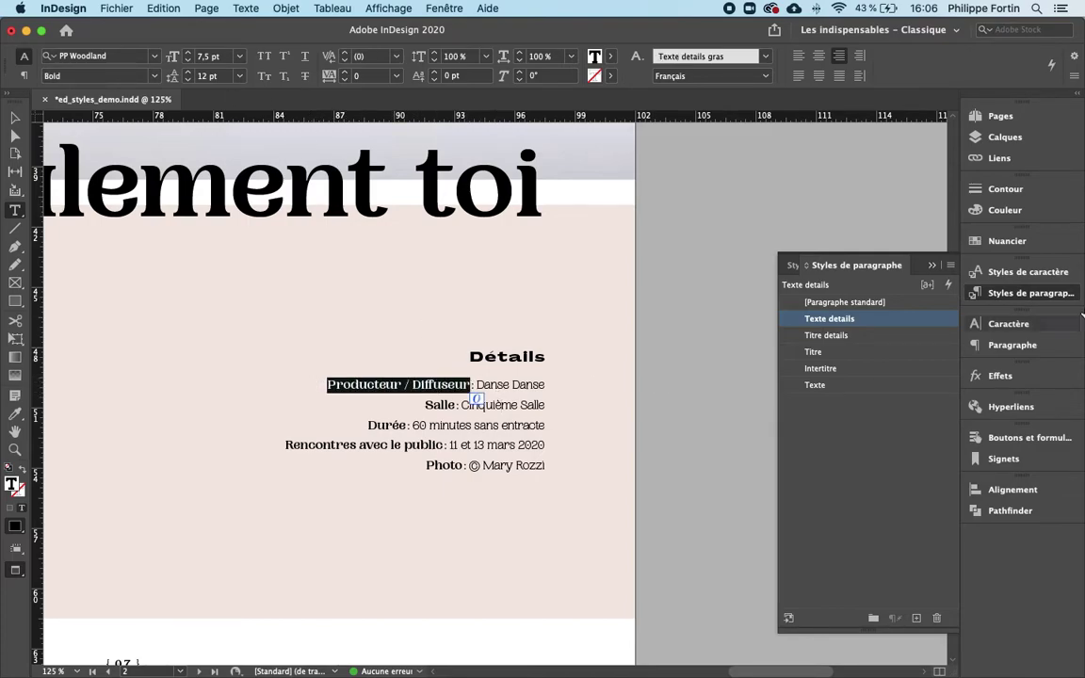
pyautogui.click(1025, 275)
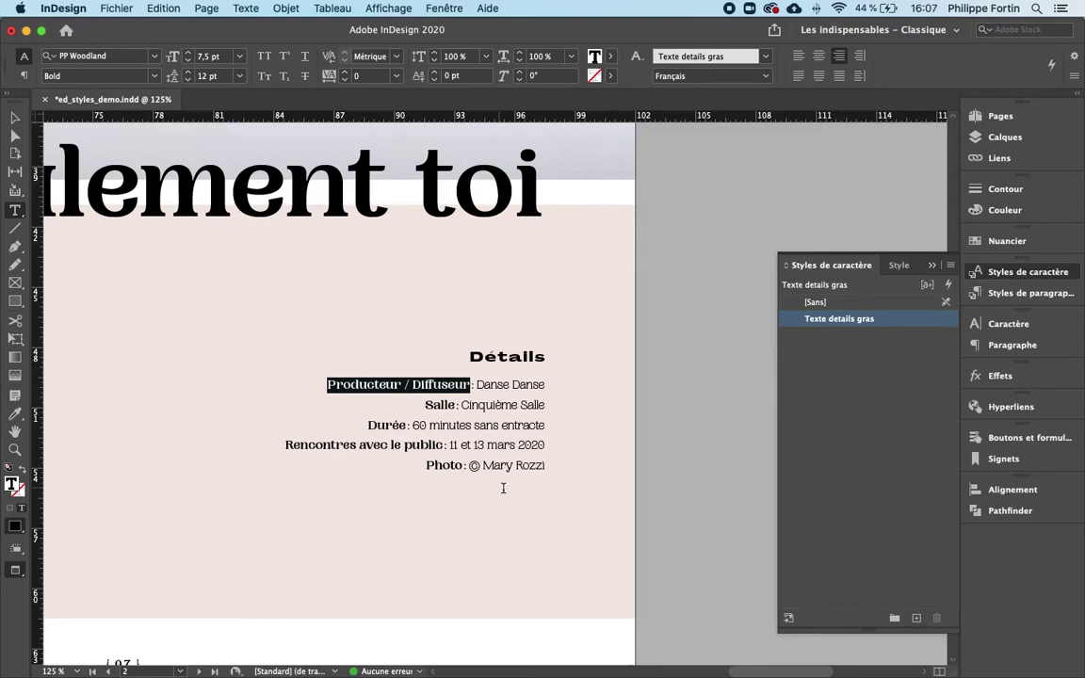
# Step: Examine the font weights available for the word minutes and the paragraph style of the Durée line, then deselect the text
pyautogui.doubleClick(443, 425)
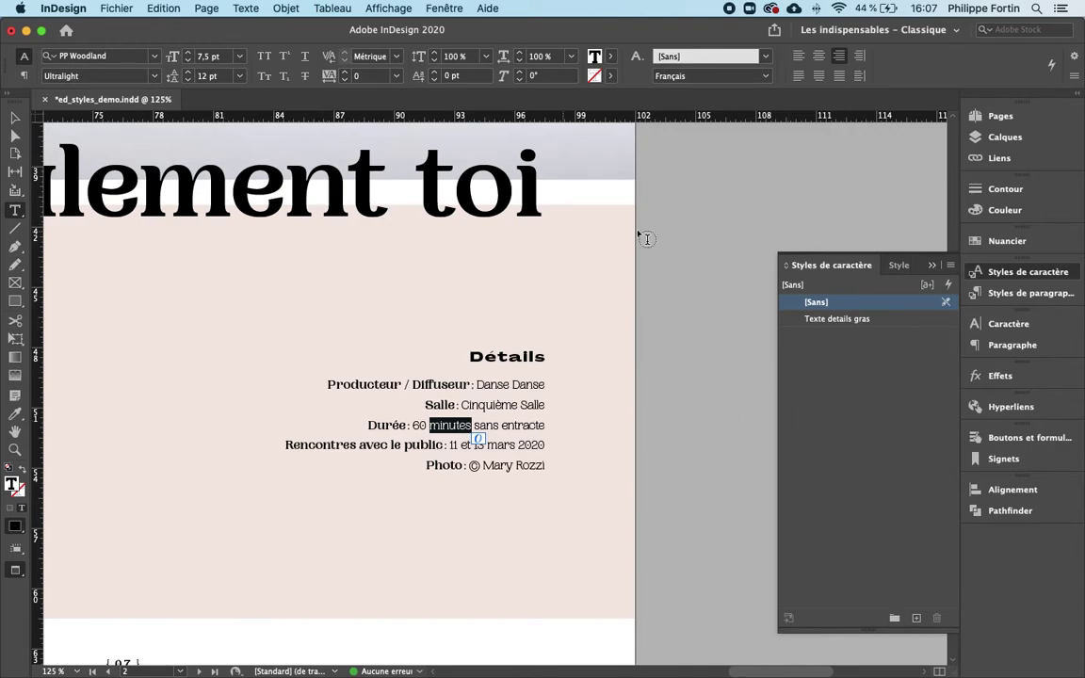
pyautogui.click(155, 78)
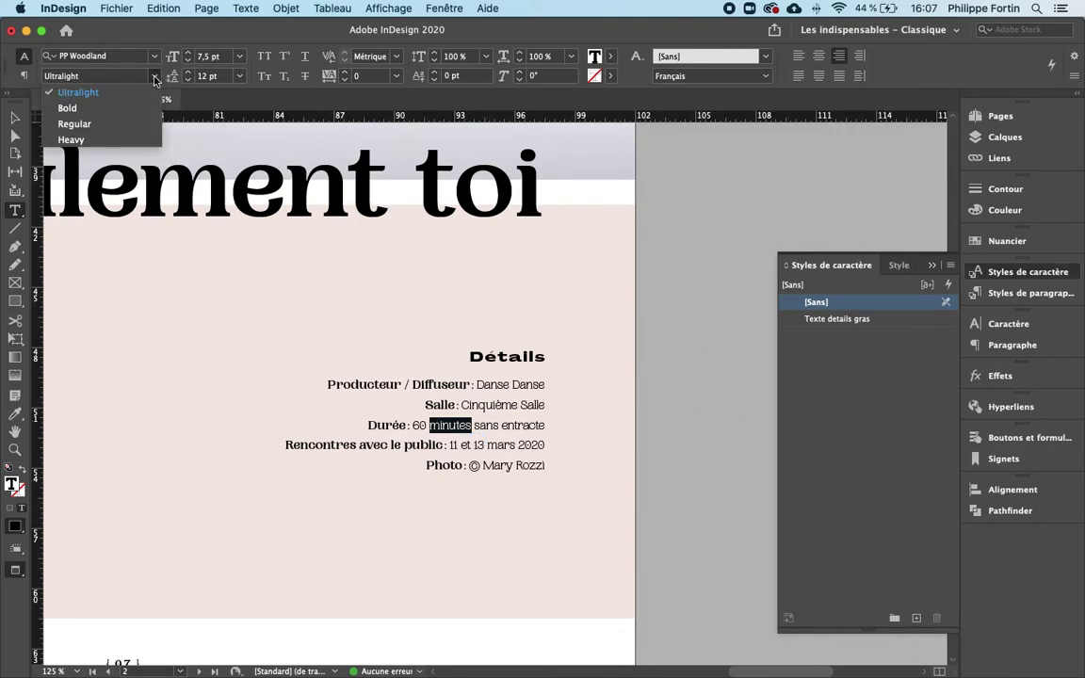
pyautogui.click(155, 79)
pyautogui.click(154, 77)
pyautogui.click(151, 78)
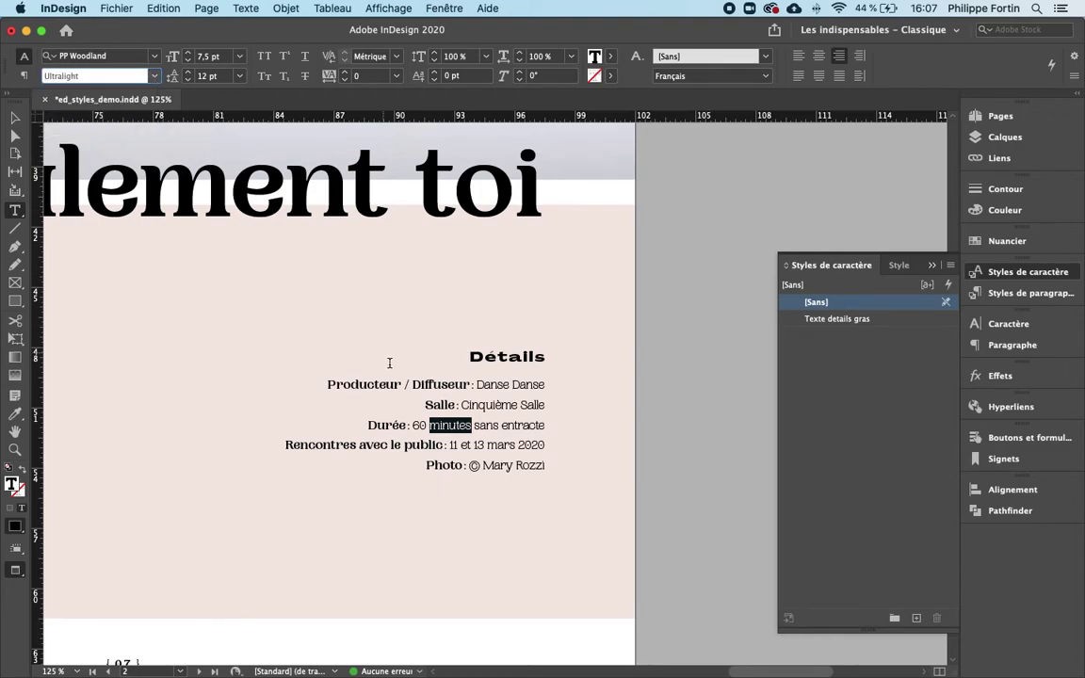
pyautogui.click(154, 77)
pyautogui.click(153, 78)
pyautogui.click(1061, 293)
pyautogui.click(506, 426)
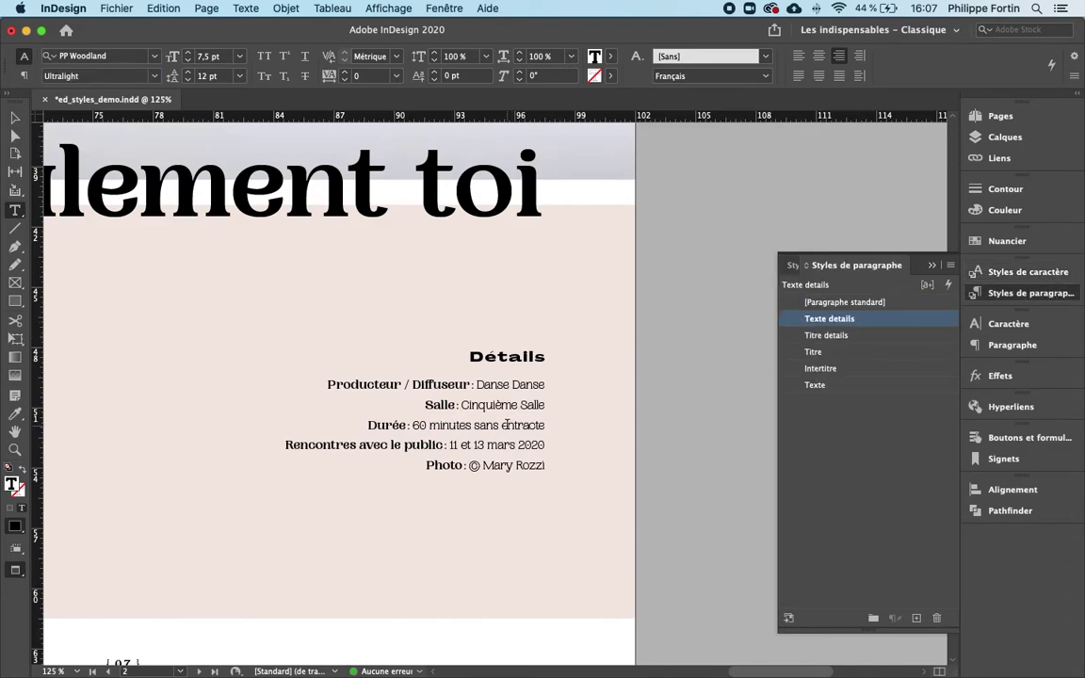
pyautogui.press('Escape')
pyautogui.click(685, 473)
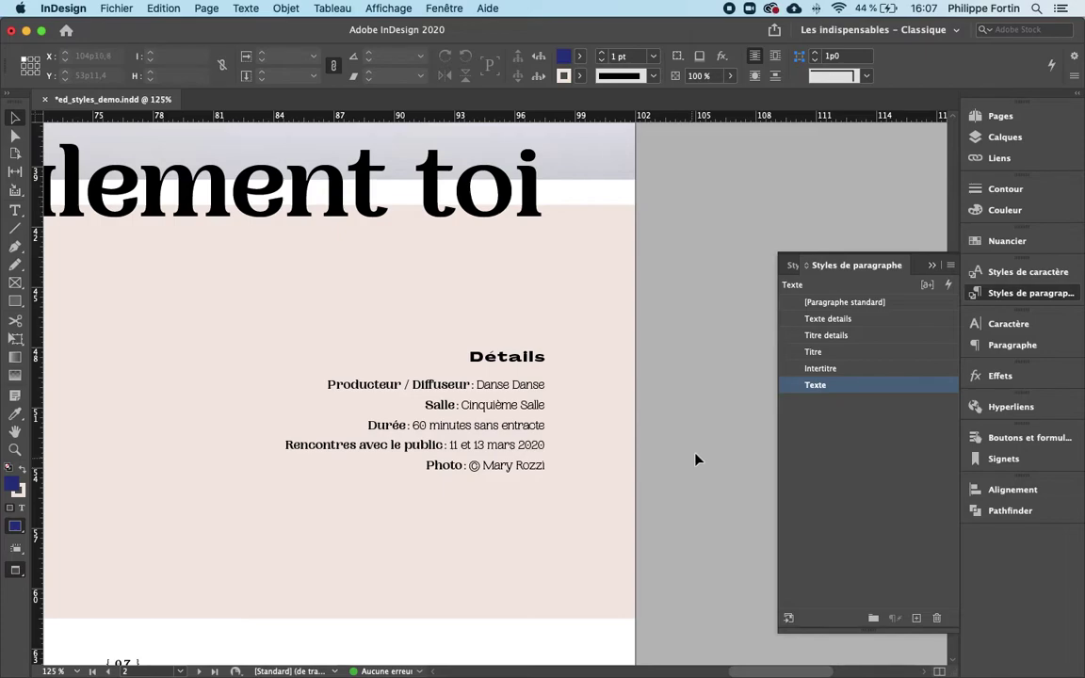
pyautogui.click(997, 294)
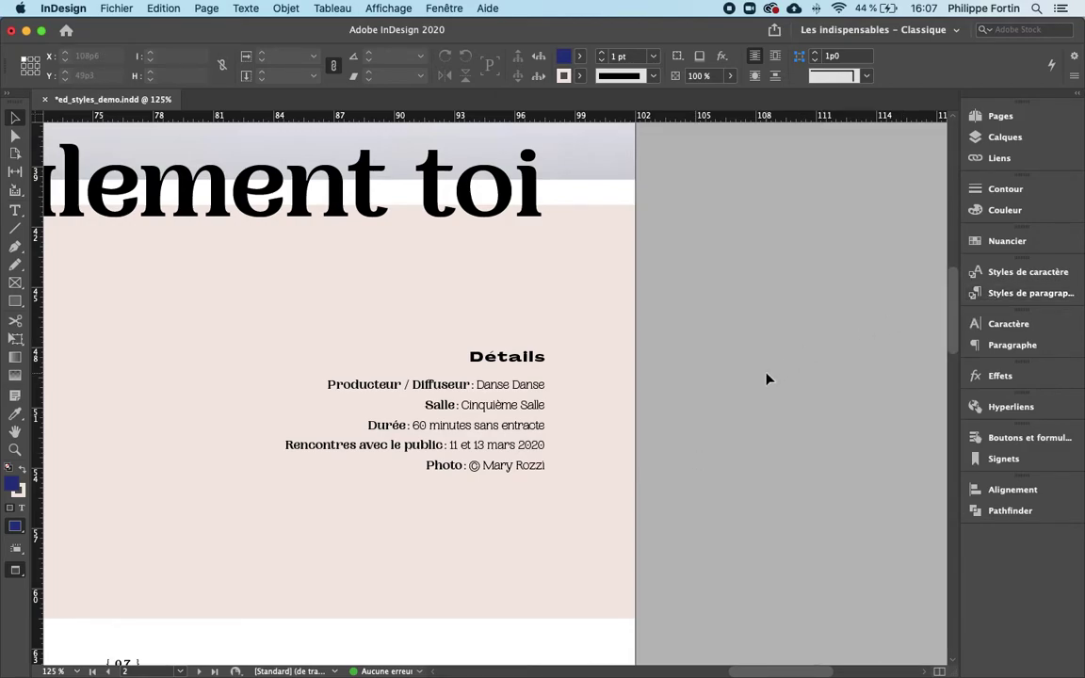
# Step: Compare the formatted first spread with the unformatted text on the second spread
pyautogui.scroll(-5, 768, 379)
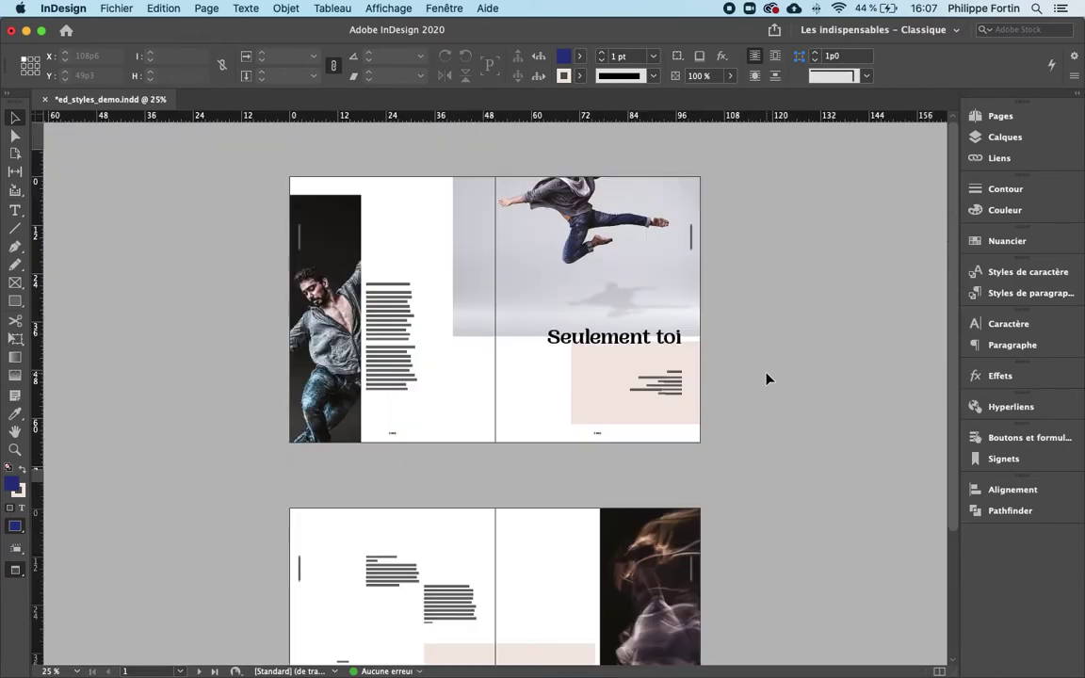
pyautogui.press('super+equal')
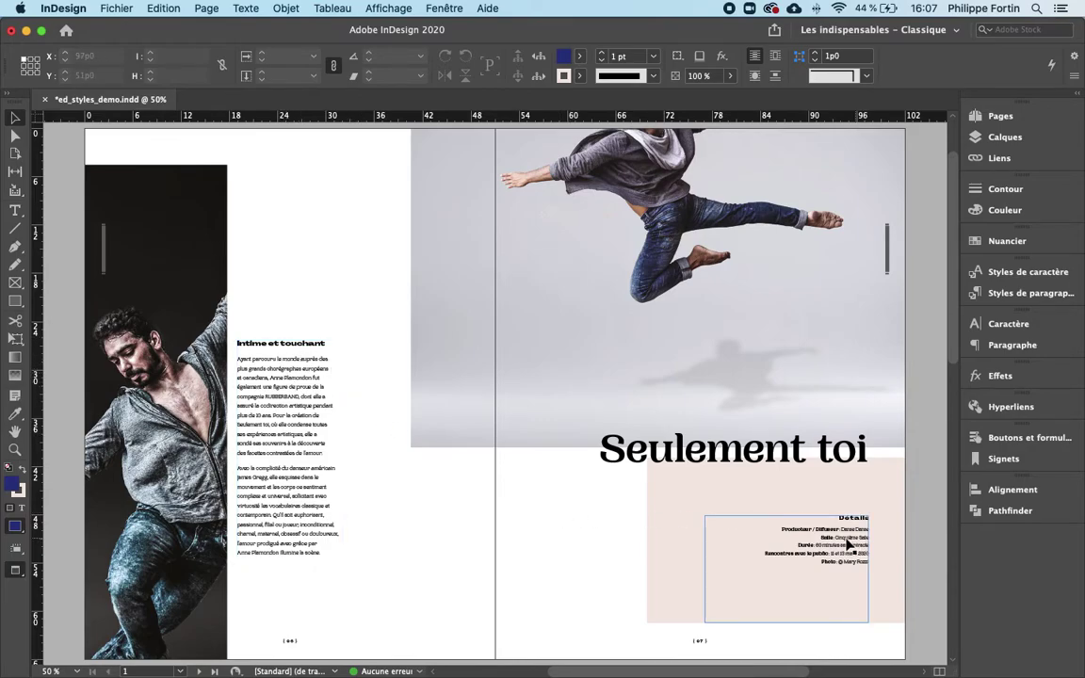
pyautogui.scroll(-10, 459, 572)
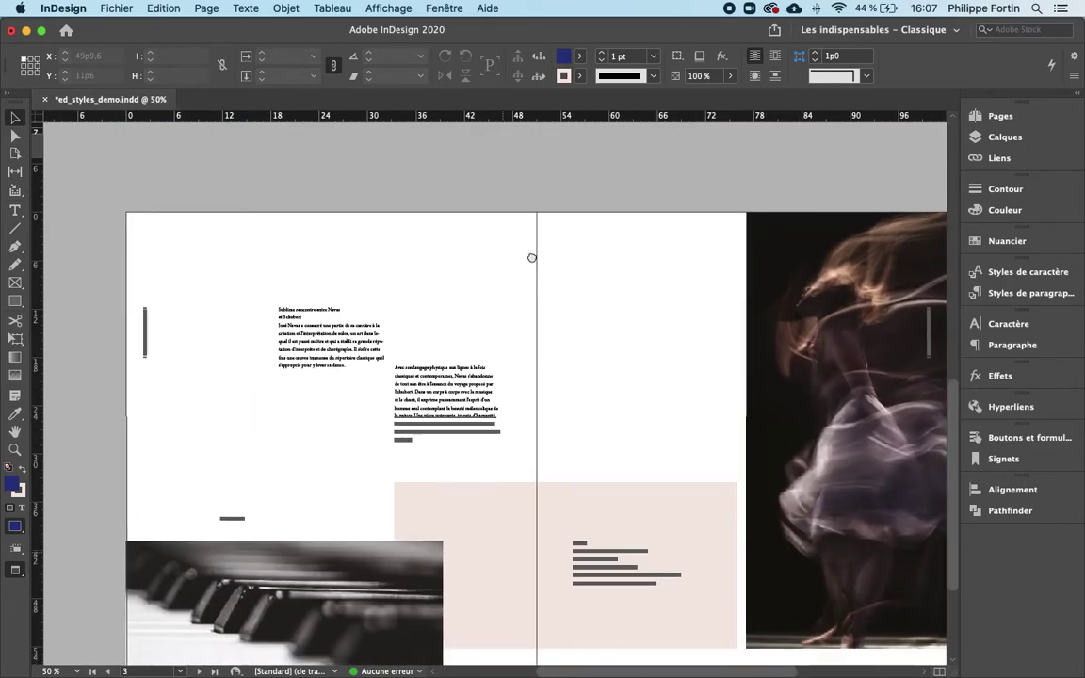
pyautogui.scroll(-3, 533, 258)
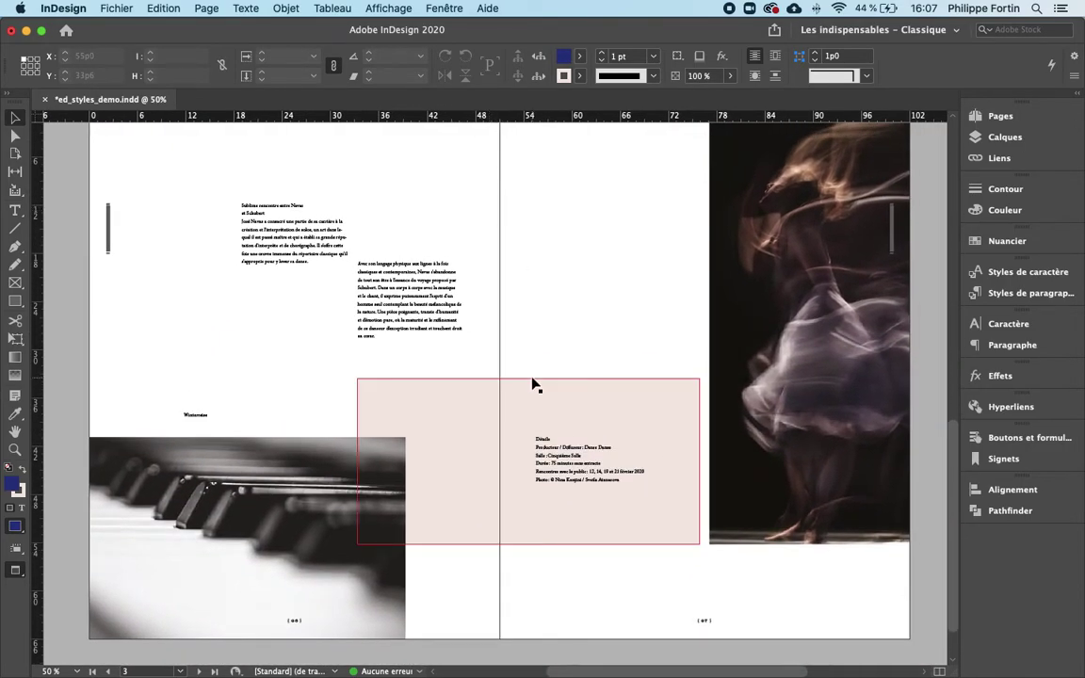
pyautogui.press('super+1')
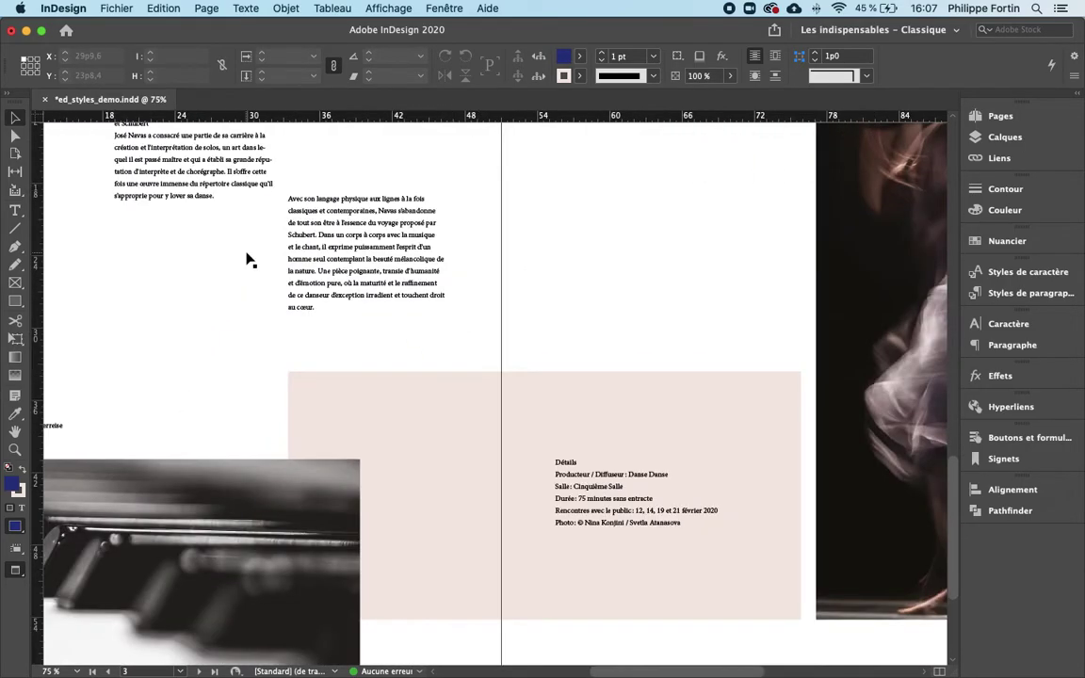
pyautogui.hscroll(-5, 329, 330)
pyautogui.scroll(3, 330, 330)
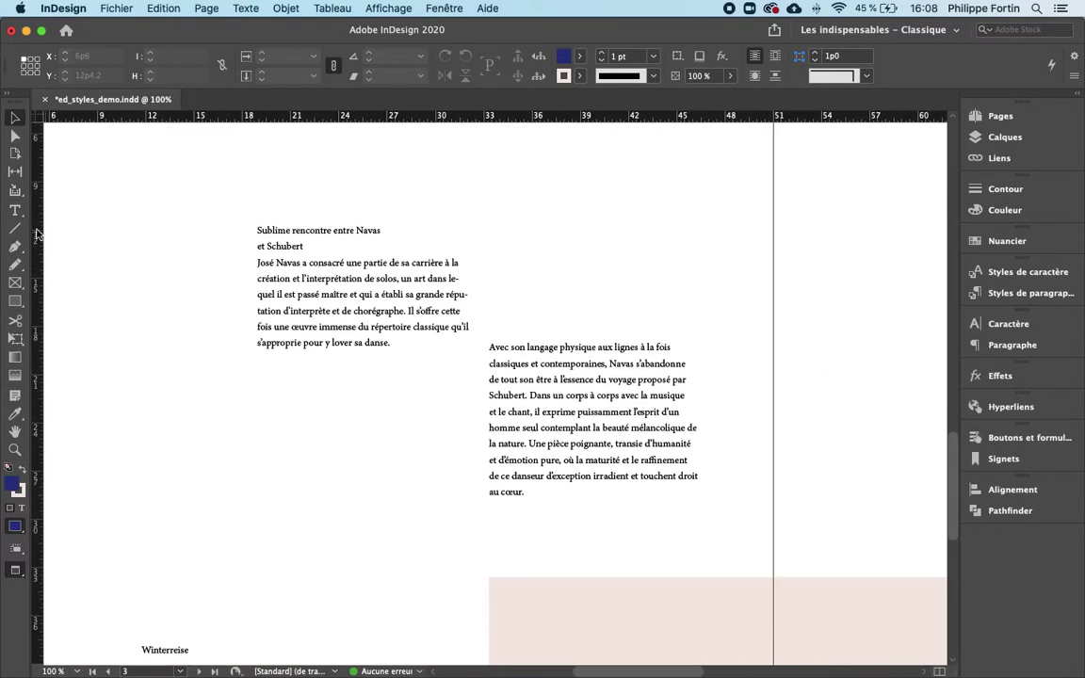
# Step: Examine the two body text frames on the second spread against the layout guides, then return to the clean preview and deselect
pyautogui.click(14, 211)
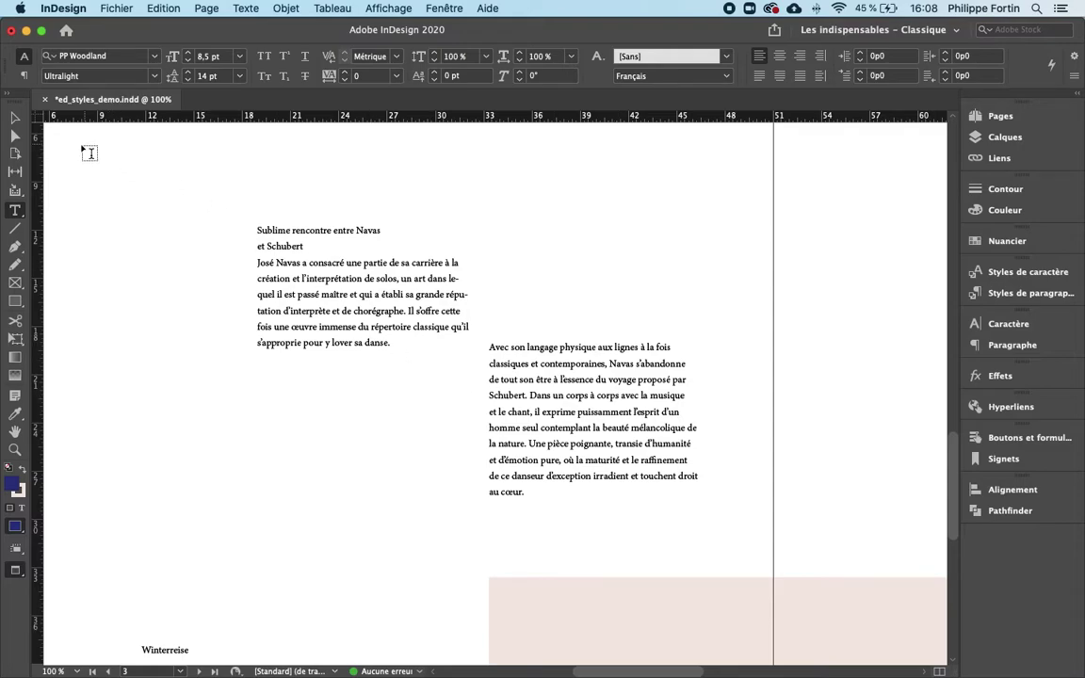
pyautogui.scroll(-1, 94, 169)
pyautogui.press('Escape')
pyautogui.press('w')
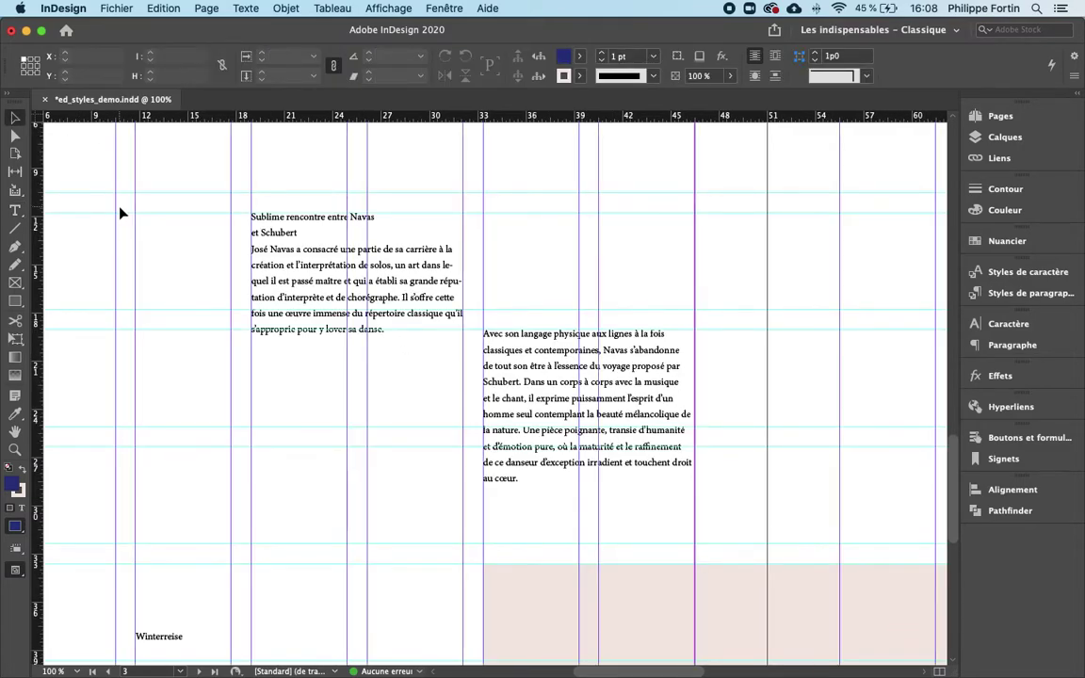
pyautogui.click(516, 339)
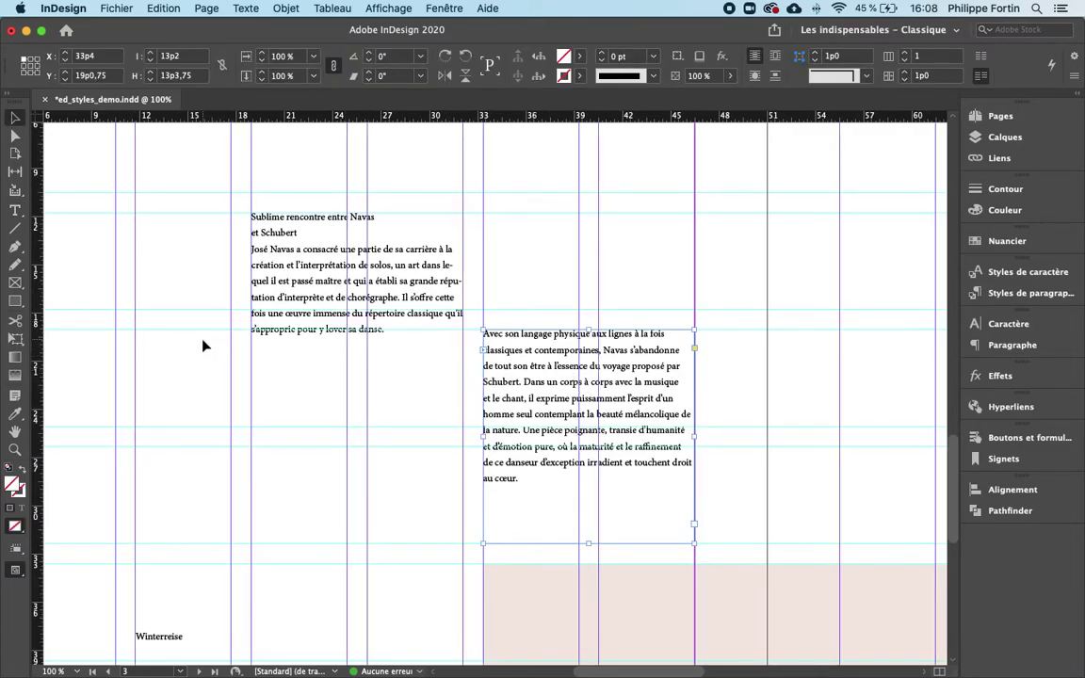
pyautogui.press('w')
pyautogui.click(322, 281)
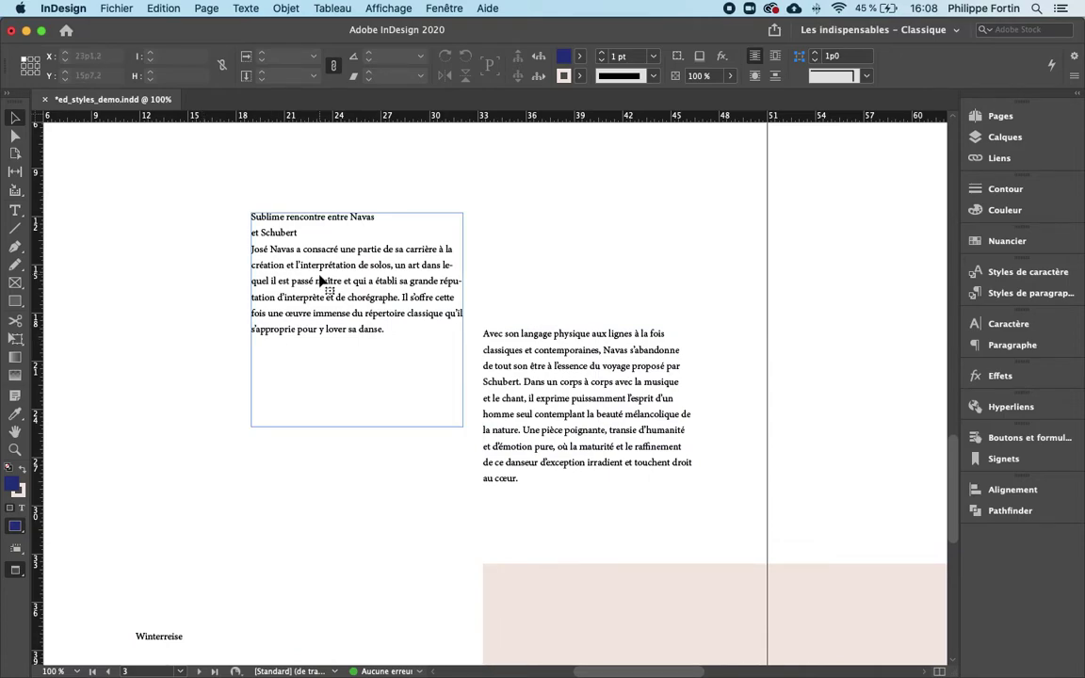
pyautogui.click(173, 281)
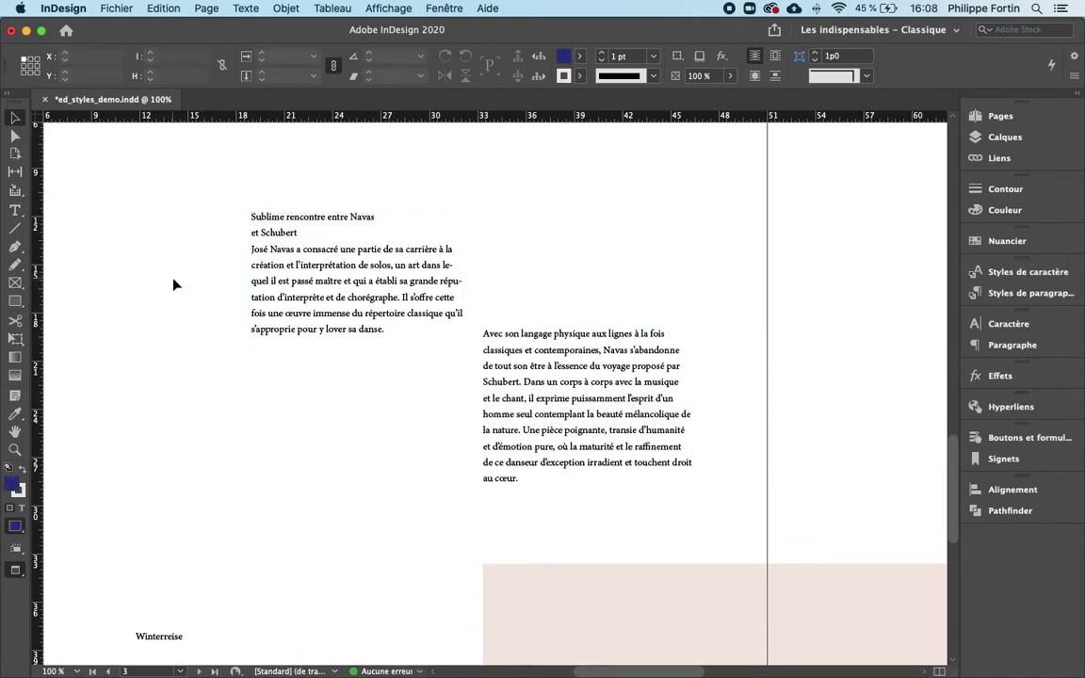
# Step: Check the paragraph style of the two-line heading and the start of the body text in the first text frame
pyautogui.click(267, 247)
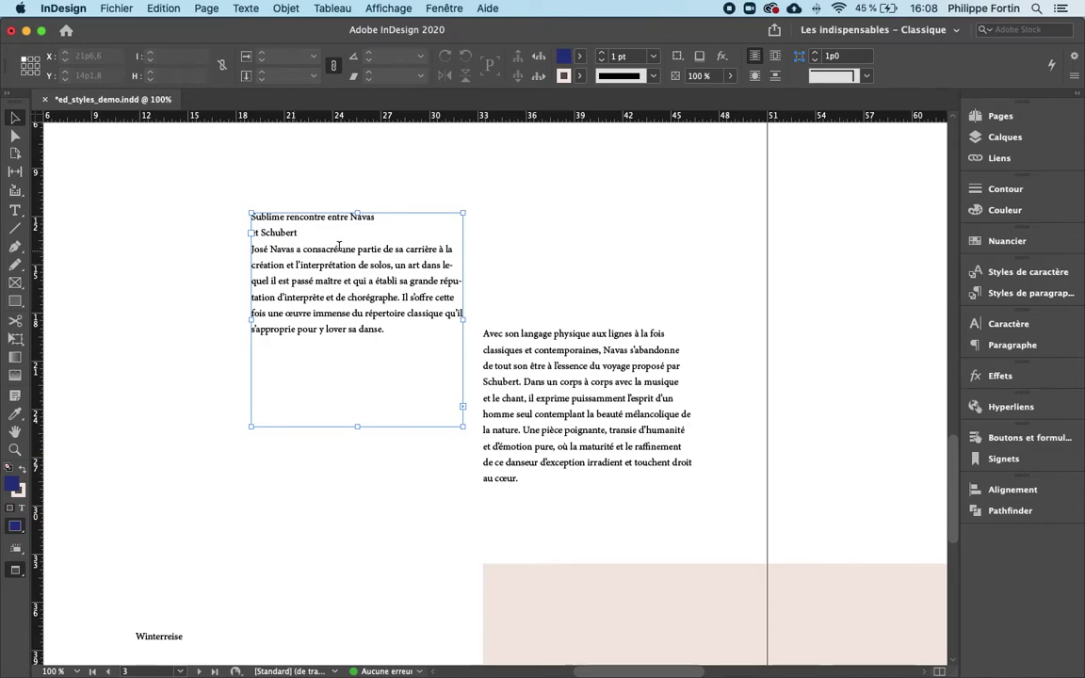
pyautogui.doubleClick(339, 247)
pyautogui.click(309, 233)
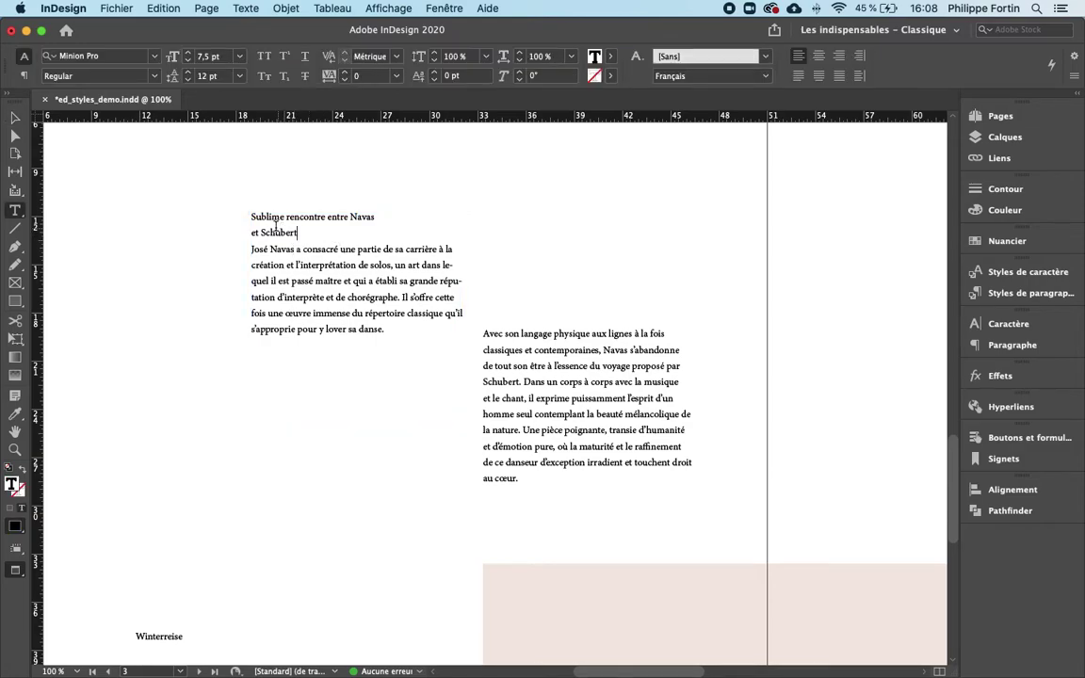
pyautogui.moveTo(252, 216); pyautogui.dragTo(373, 240)
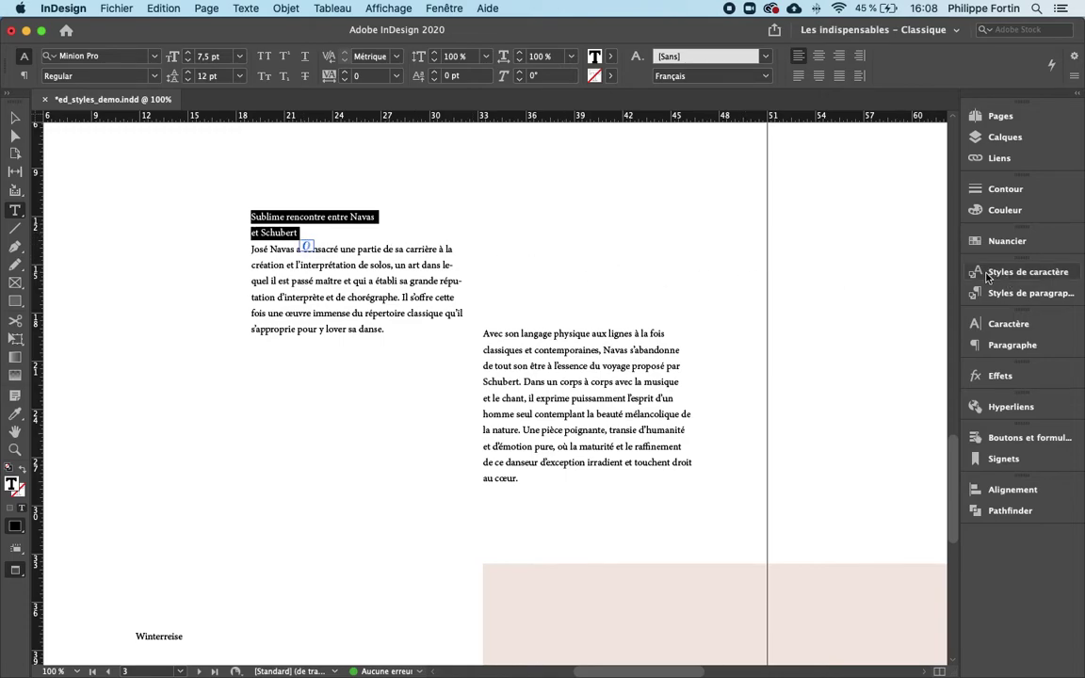
pyautogui.click(1027, 294)
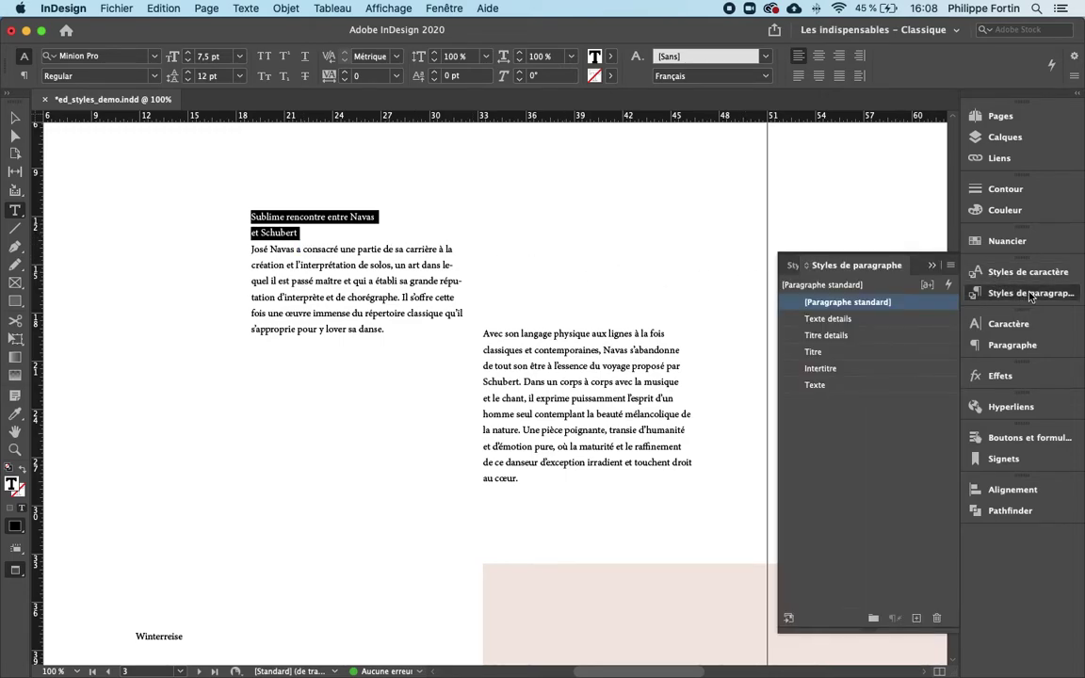
pyautogui.click(309, 233)
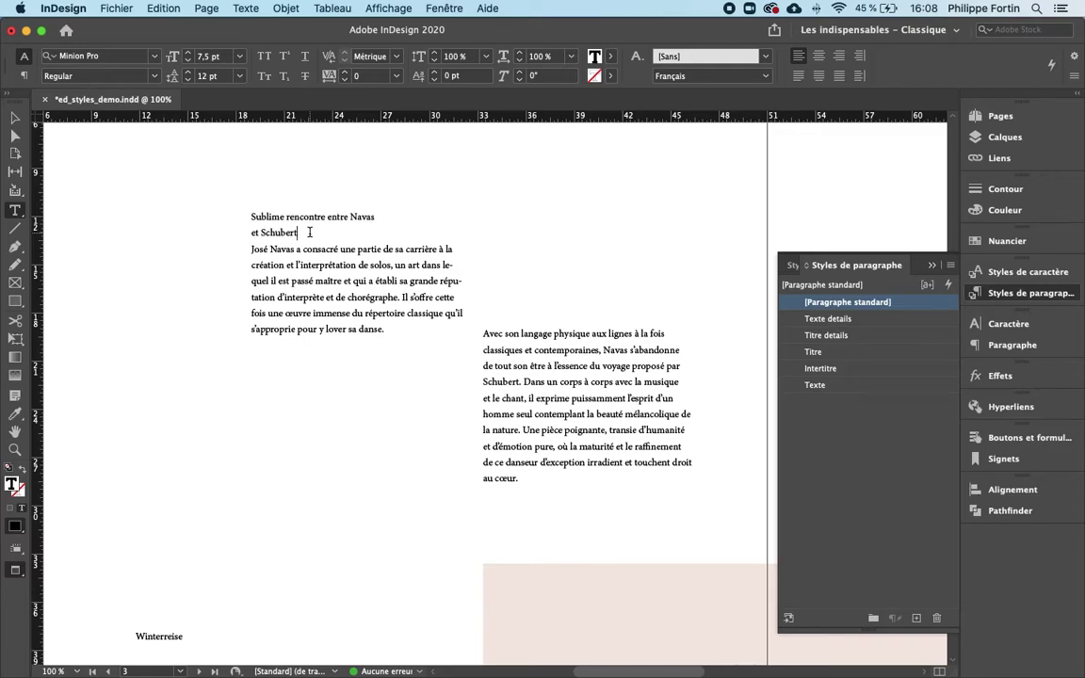
pyautogui.moveTo(251, 216); pyautogui.dragTo(356, 265)
pyautogui.click(358, 265)
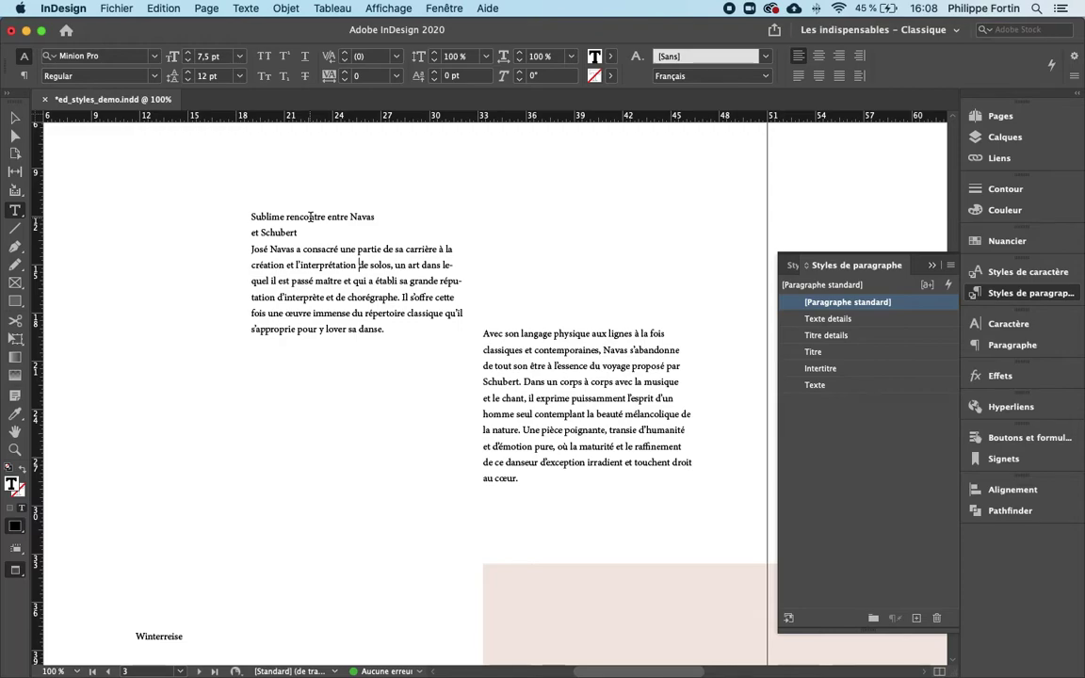
# Step: Deselect the text, then show the layout guides and the hidden characters
pyautogui.click(15, 118)
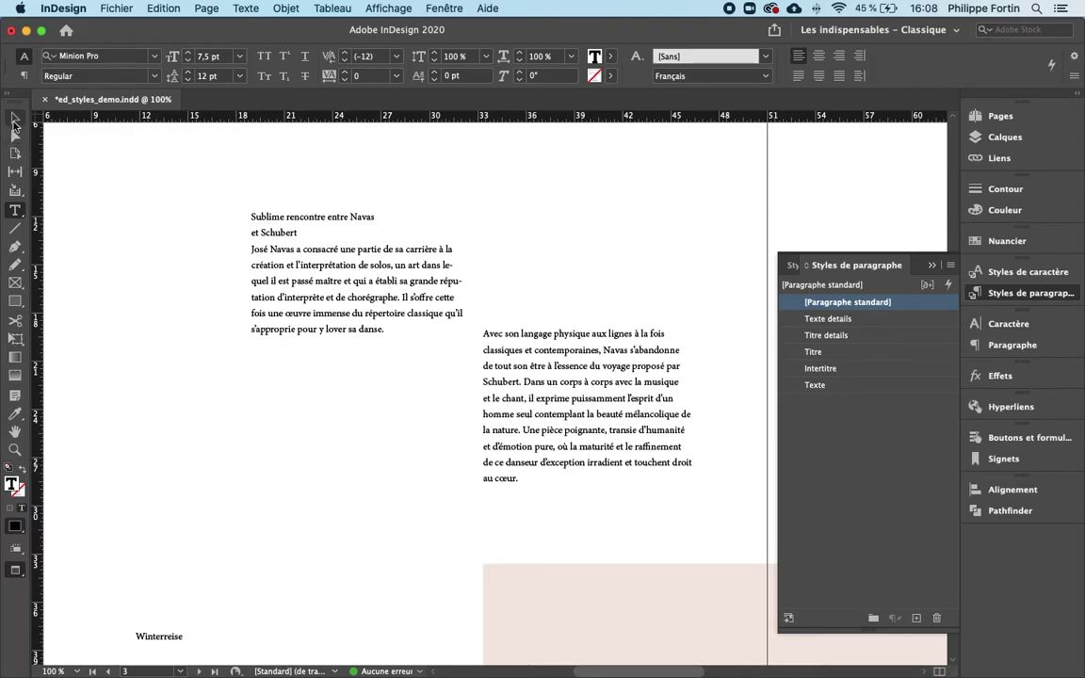
pyautogui.click(145, 235)
pyautogui.press('w')
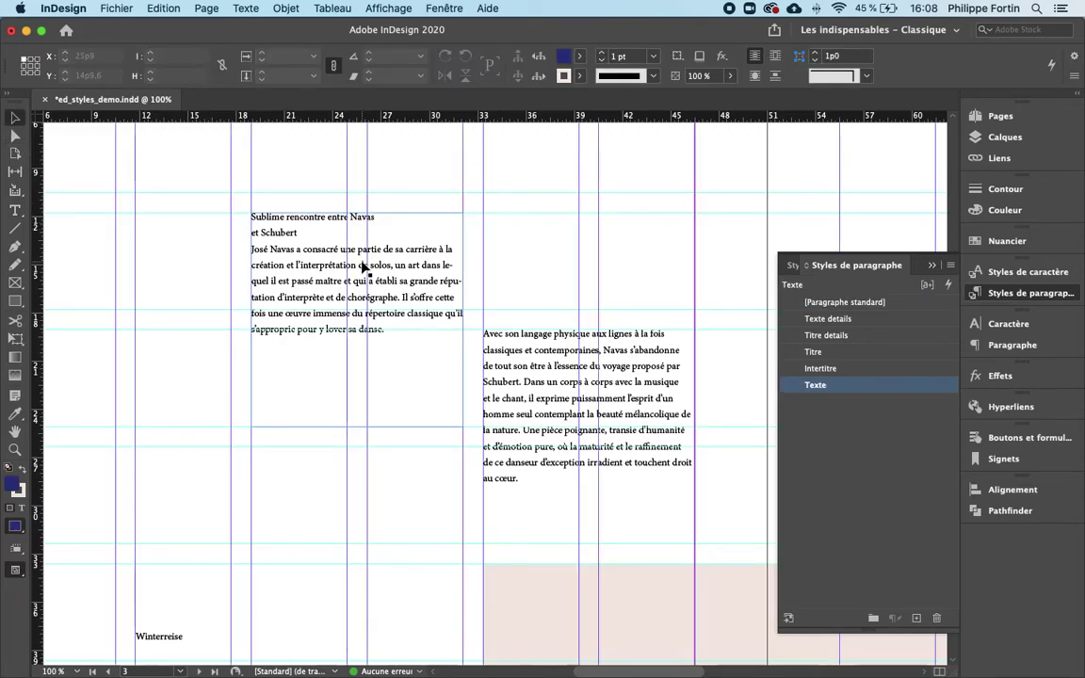
pyautogui.click(240, 8)
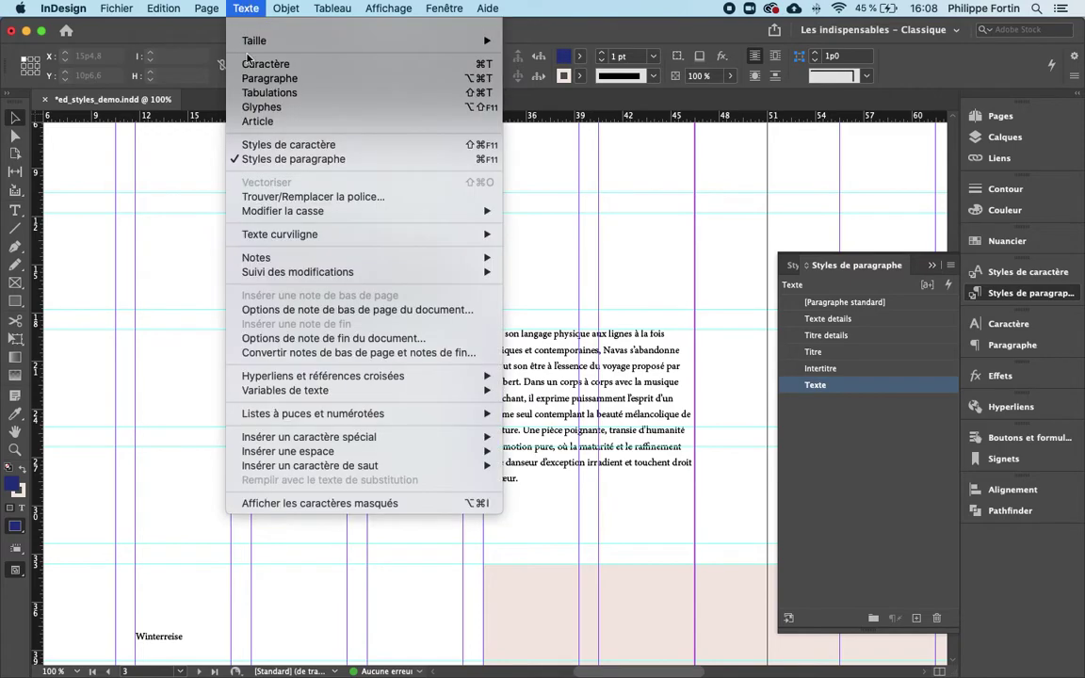
pyautogui.click(289, 504)
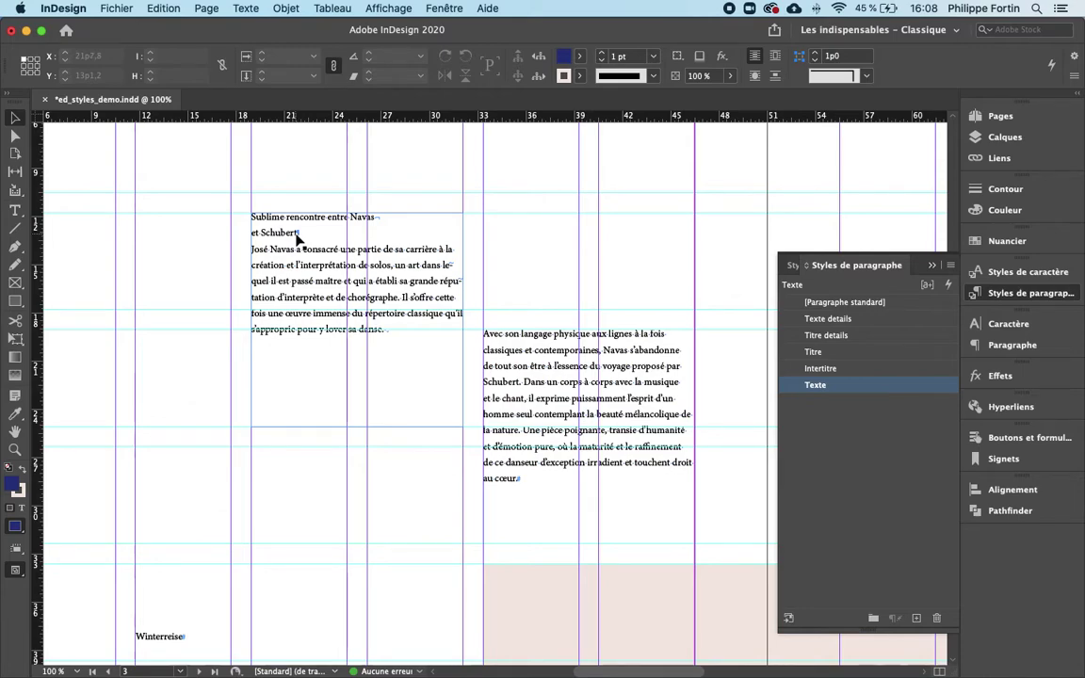
# Step: Apply the Intertitre paragraph style to the heading above the first body paragraph on the second spread
pyautogui.click(304, 233)
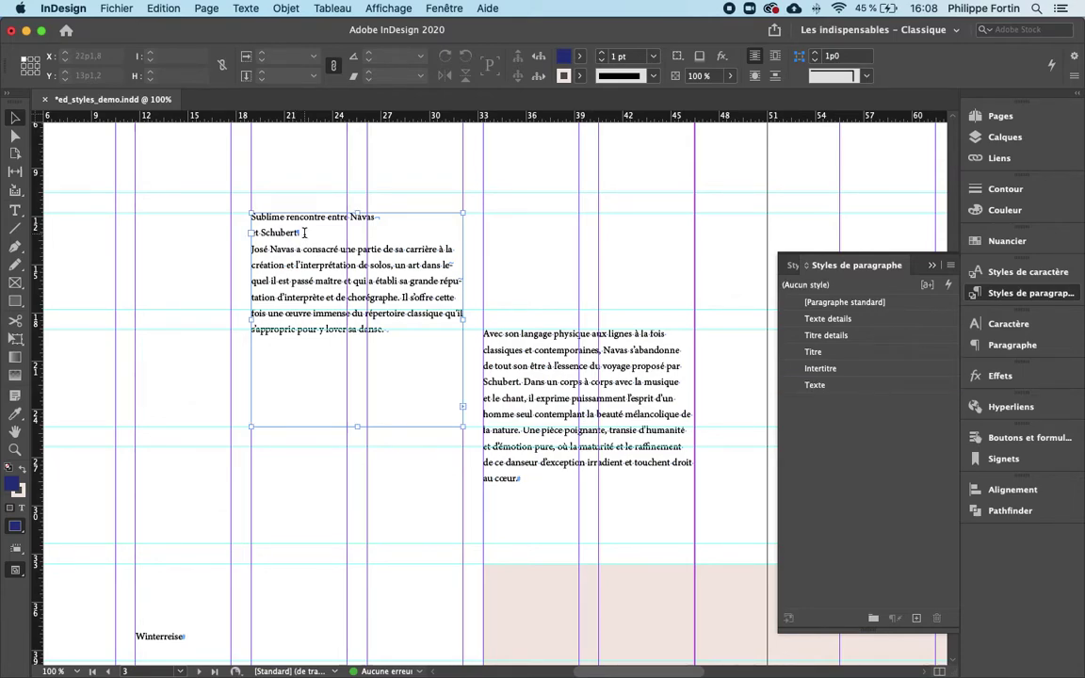
pyautogui.doubleClick(289, 218)
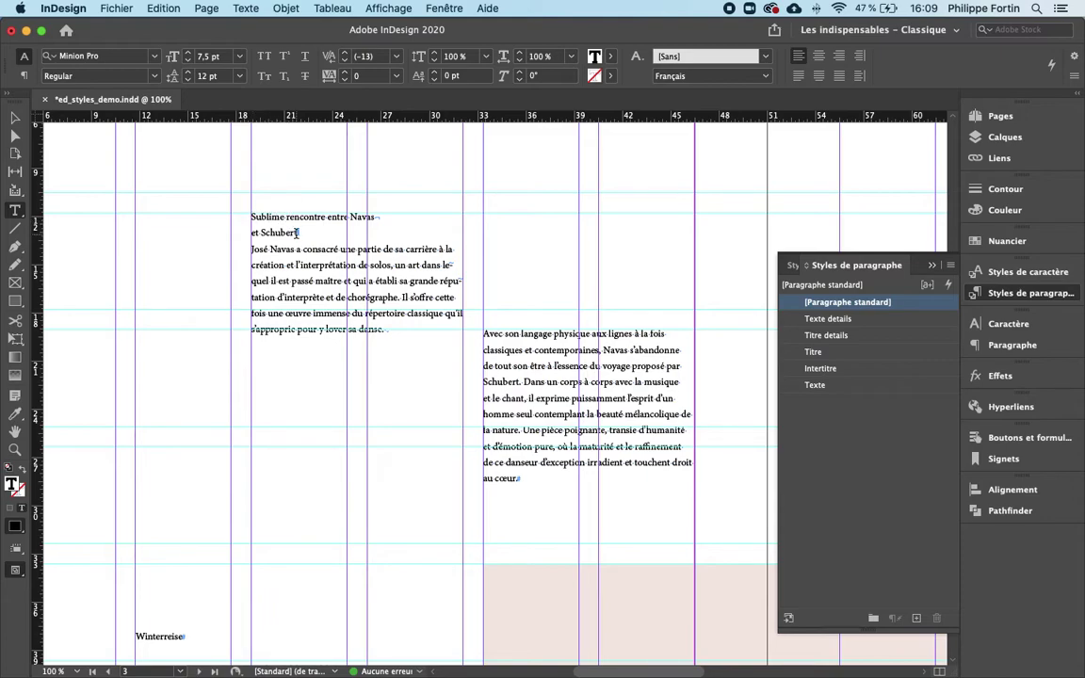
pyautogui.click(877, 374)
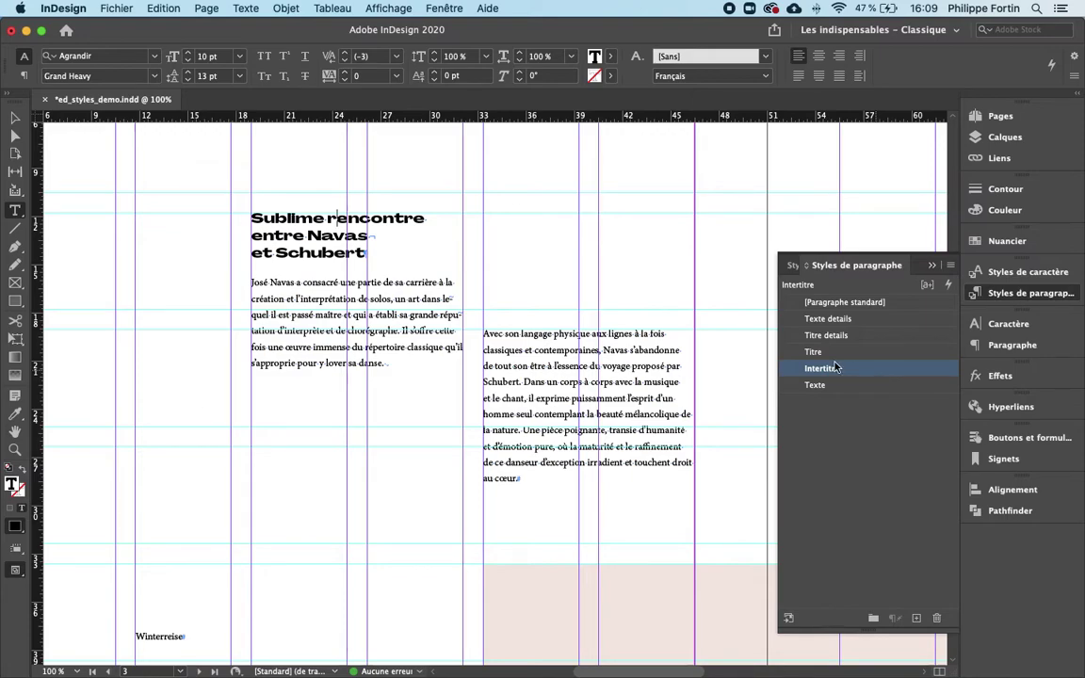
# Step: Apply the Texte paragraph style to both body paragraphs on the second spread, then deselect and return to the clean preview
pyautogui.click(347, 314)
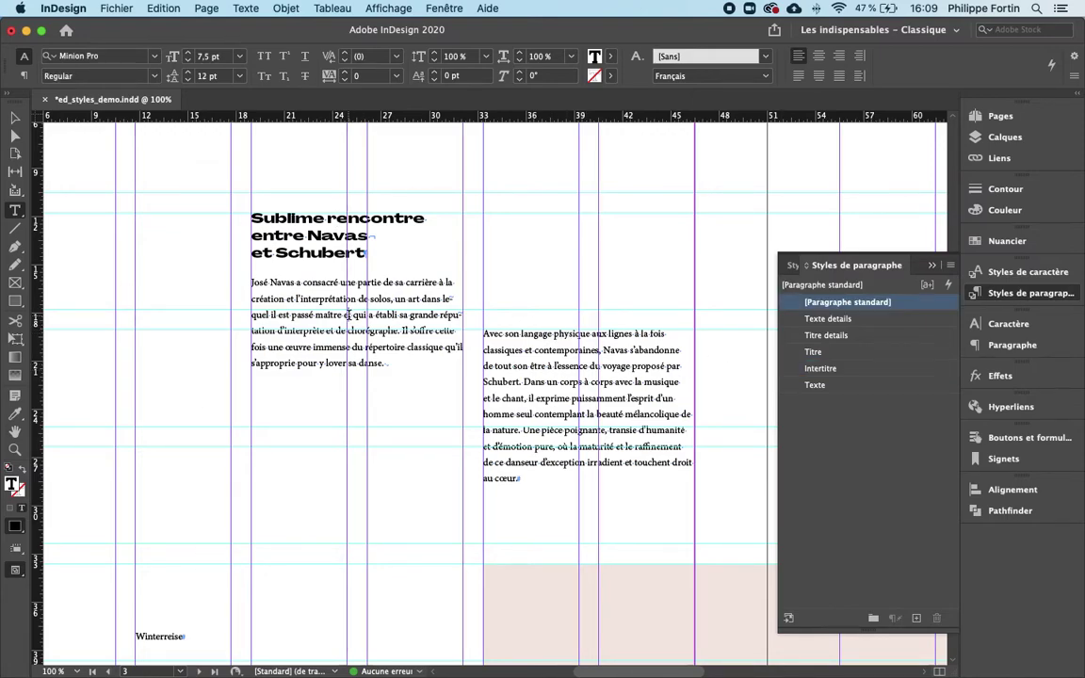
pyautogui.click(851, 386)
pyautogui.scroll(-1, 554, 400)
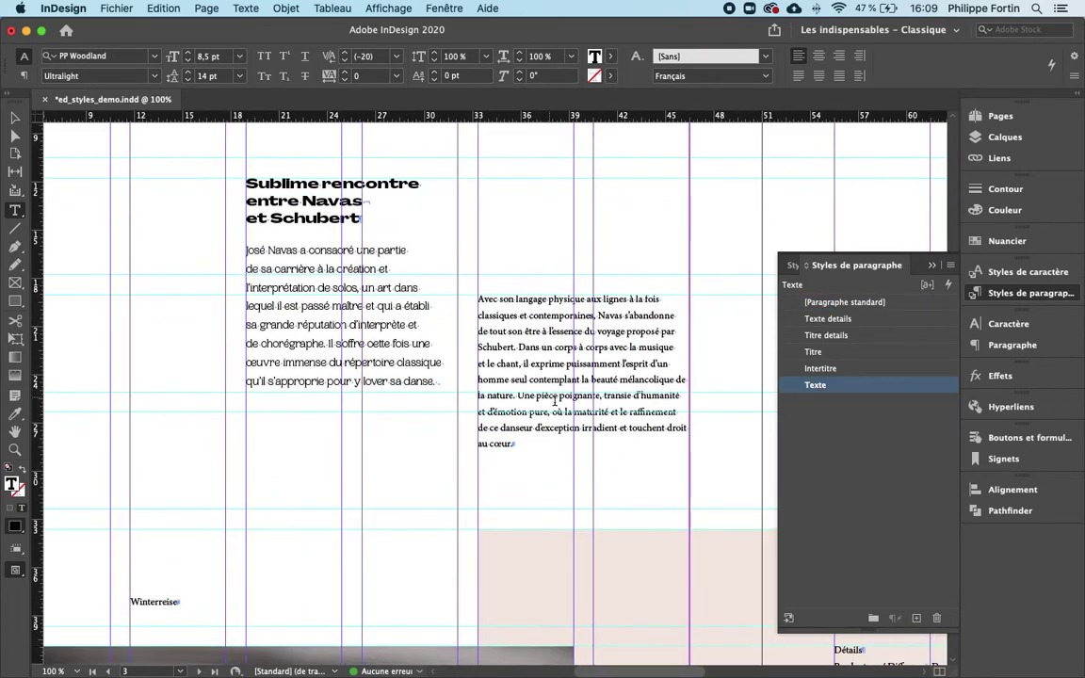
pyautogui.scroll(-1, 555, 399)
pyautogui.click(592, 361)
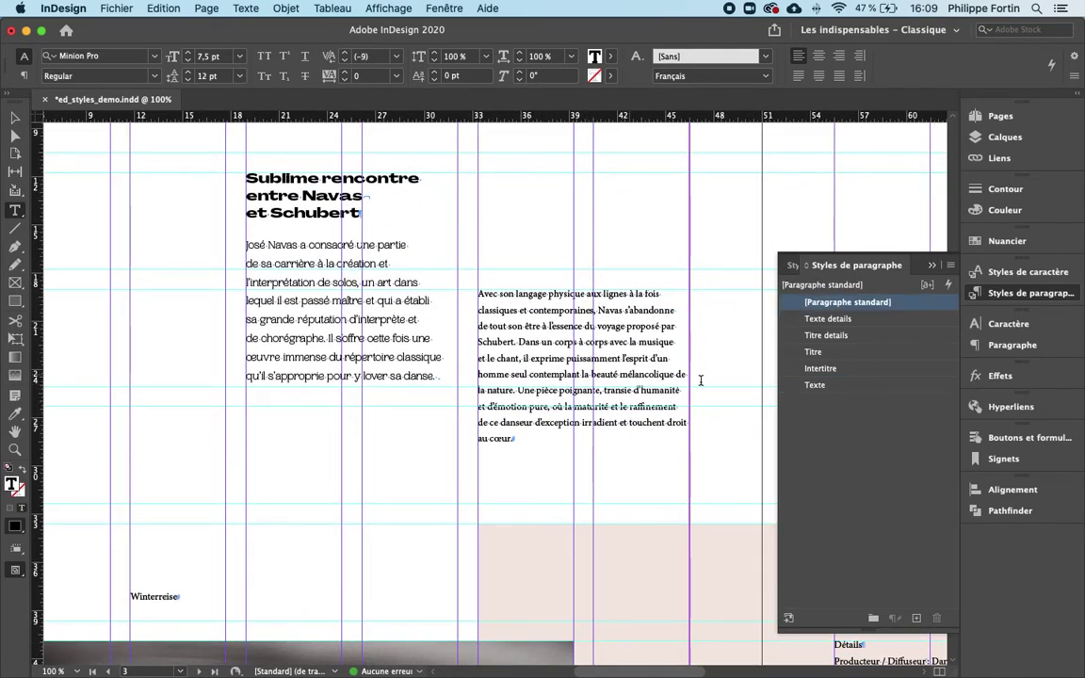
pyautogui.click(831, 387)
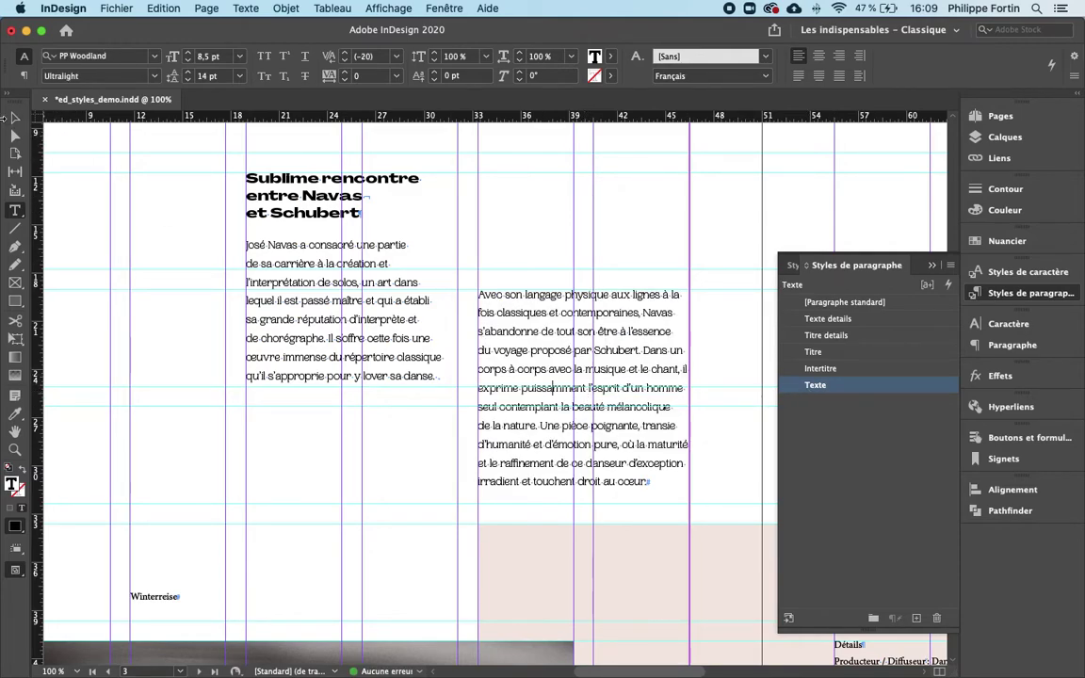
pyautogui.press('Escape')
pyautogui.click(363, 521)
pyautogui.press('w')
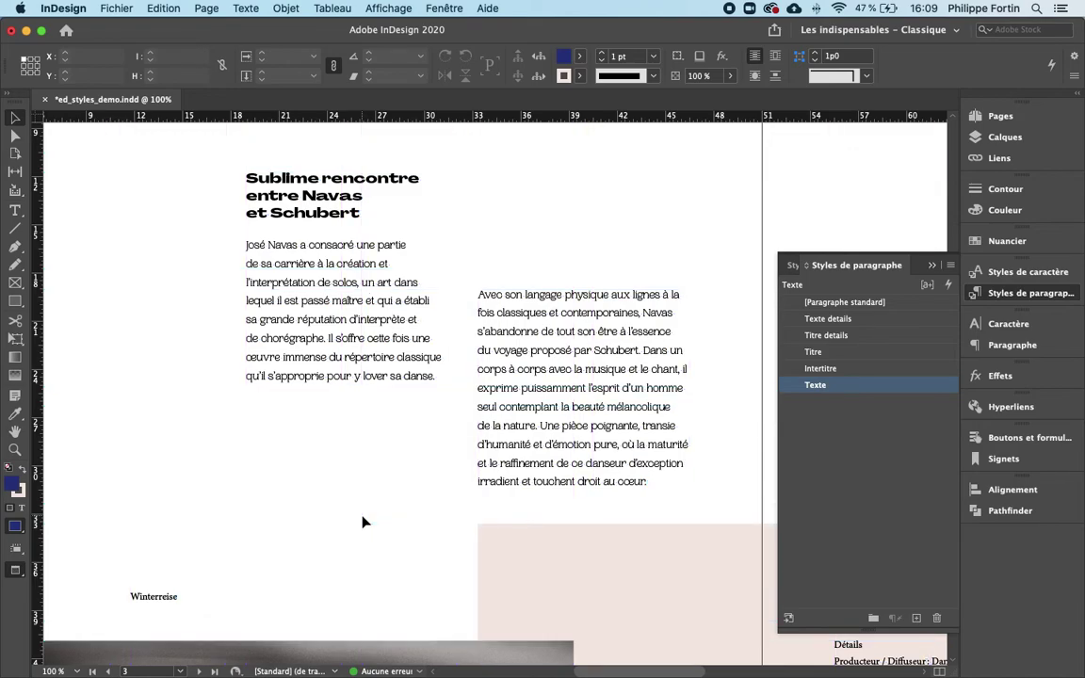
# Step: Apply the Titre paragraph style to the Winterreise title above the piano photo and deselect it
pyautogui.press('super+minus')
pyautogui.moveTo(392, 518); pyautogui.dragTo(347, 394)
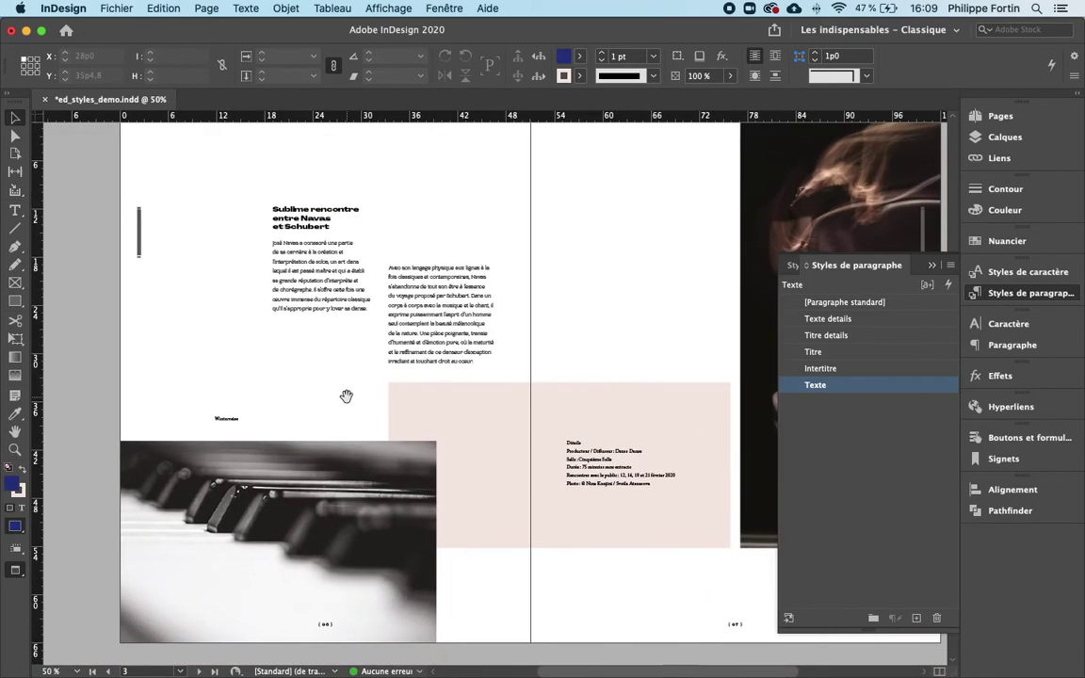
pyautogui.click(311, 413)
pyautogui.doubleClick(231, 417)
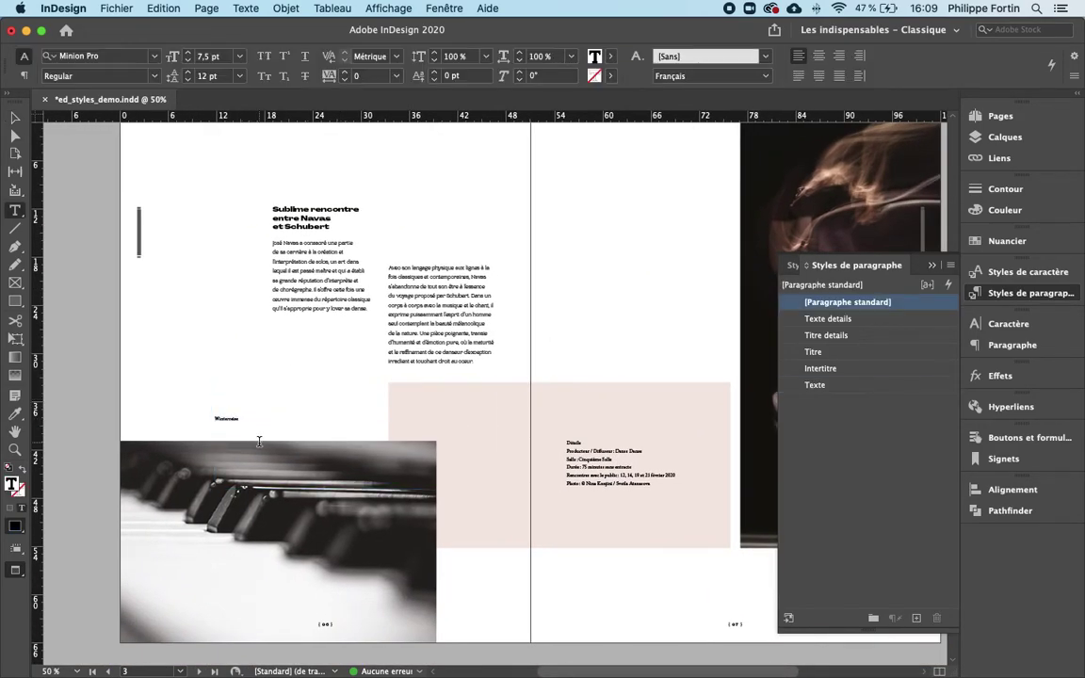
pyautogui.click(854, 354)
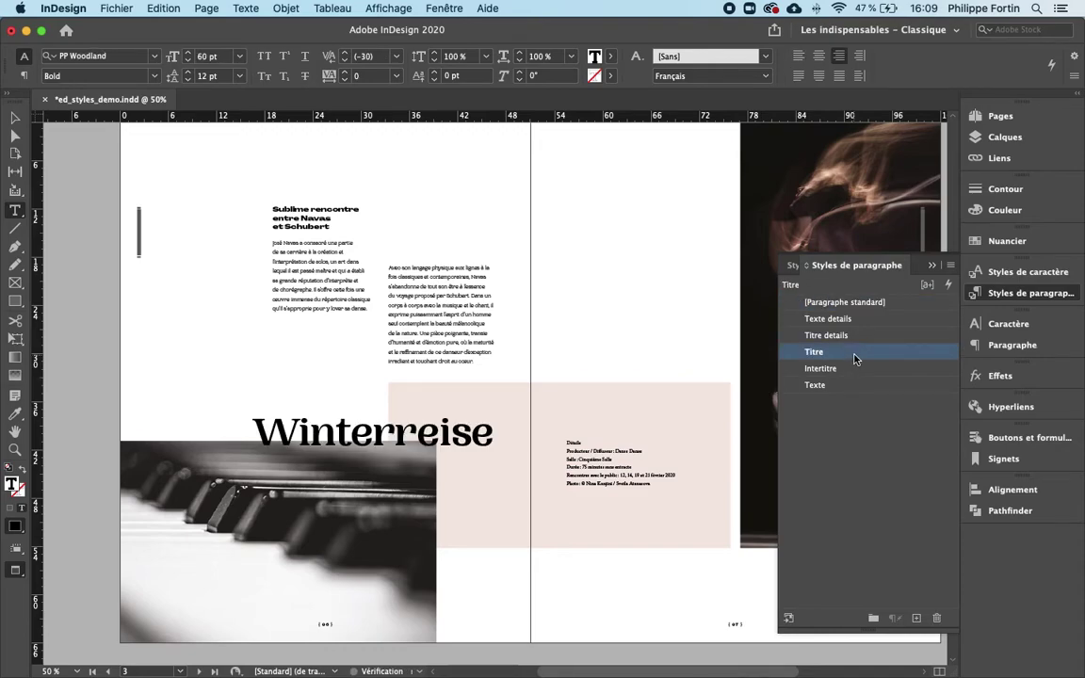
pyautogui.click(14, 116)
pyautogui.click(627, 339)
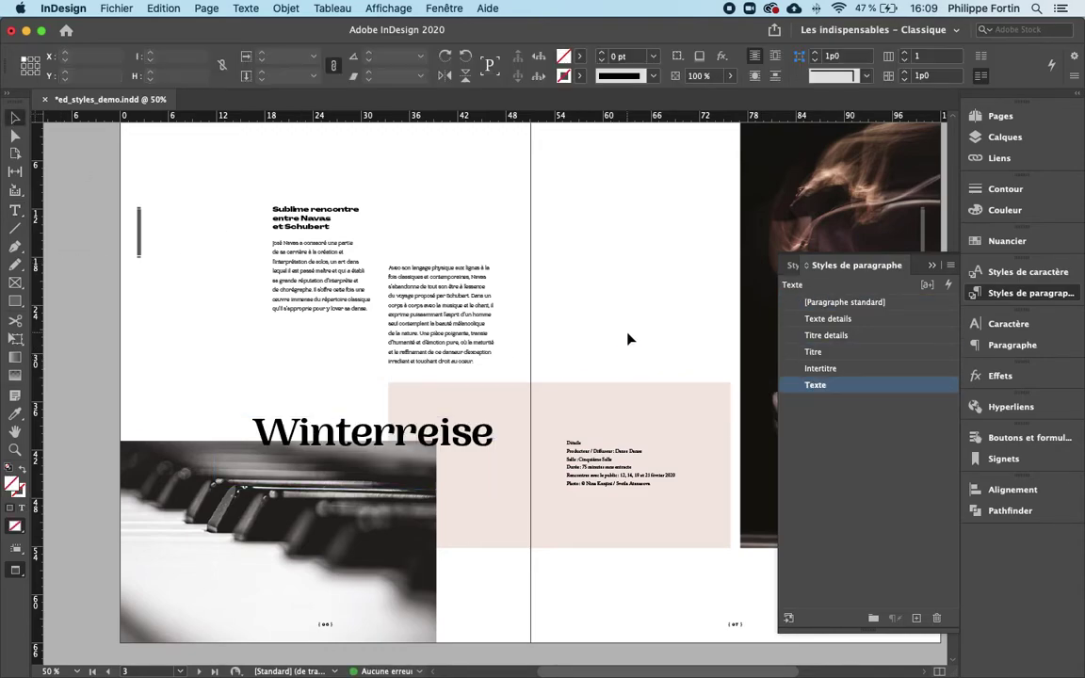
# Step: Apply the Titre details paragraph style to the Détails heading in the pink block of the second spread
pyautogui.moveTo(649, 339); pyautogui.dragTo(438, 278)
pyautogui.scroll(1, 437, 283)
pyautogui.scroll(2, 436, 285)
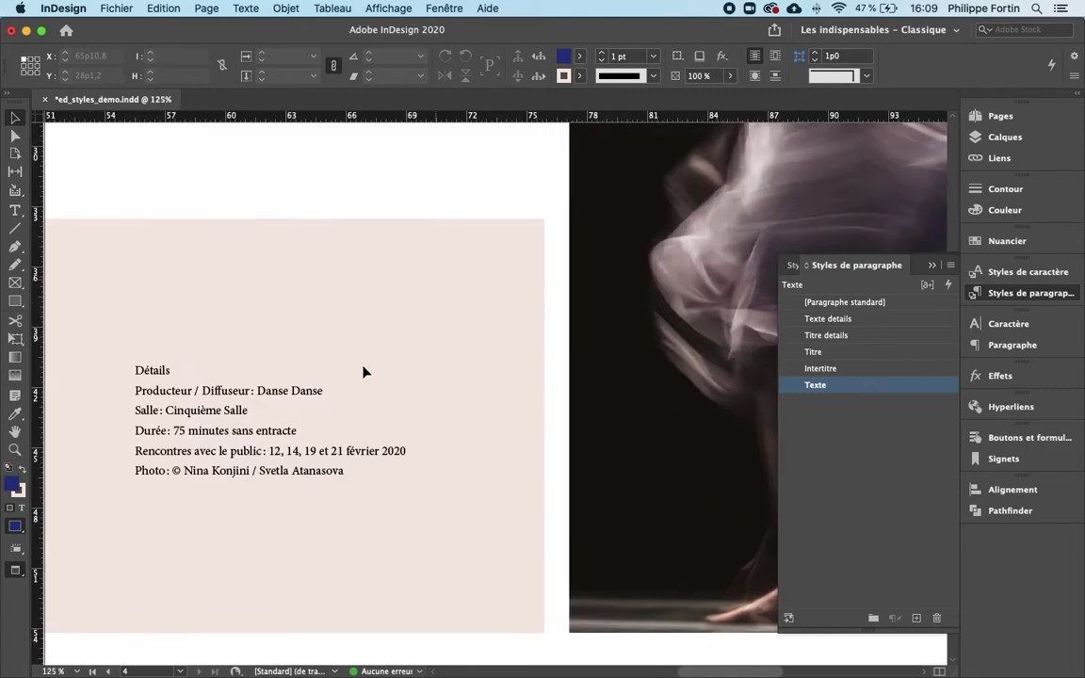
pyautogui.hscroll(-3, 364, 371)
pyautogui.click(316, 336)
pyautogui.doubleClick(289, 319)
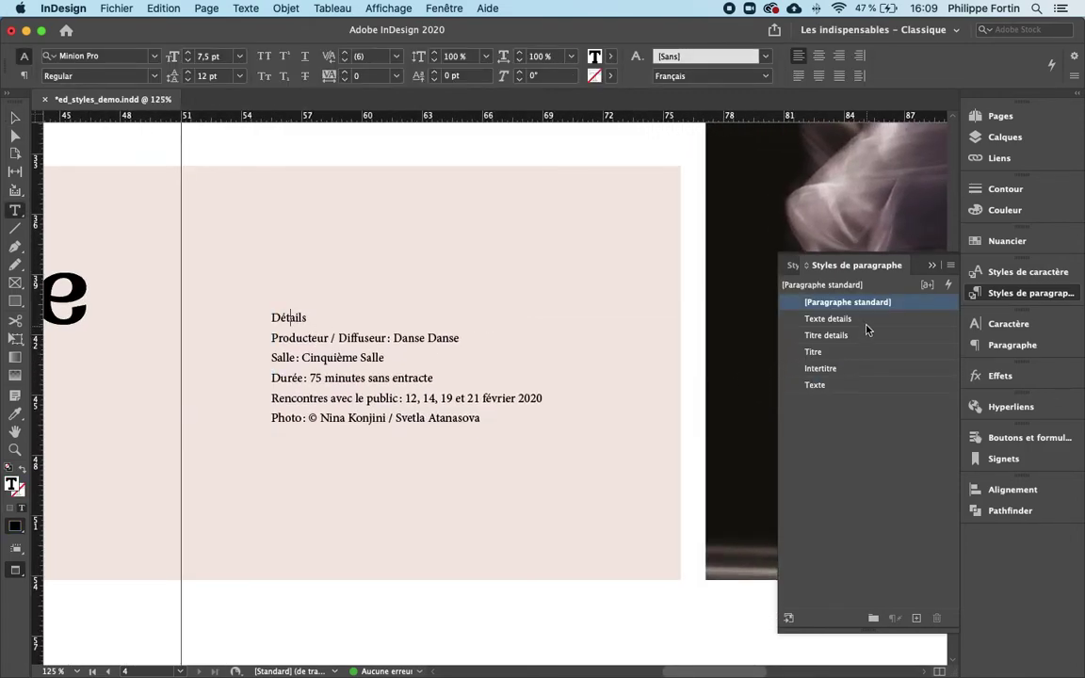
pyautogui.click(827, 336)
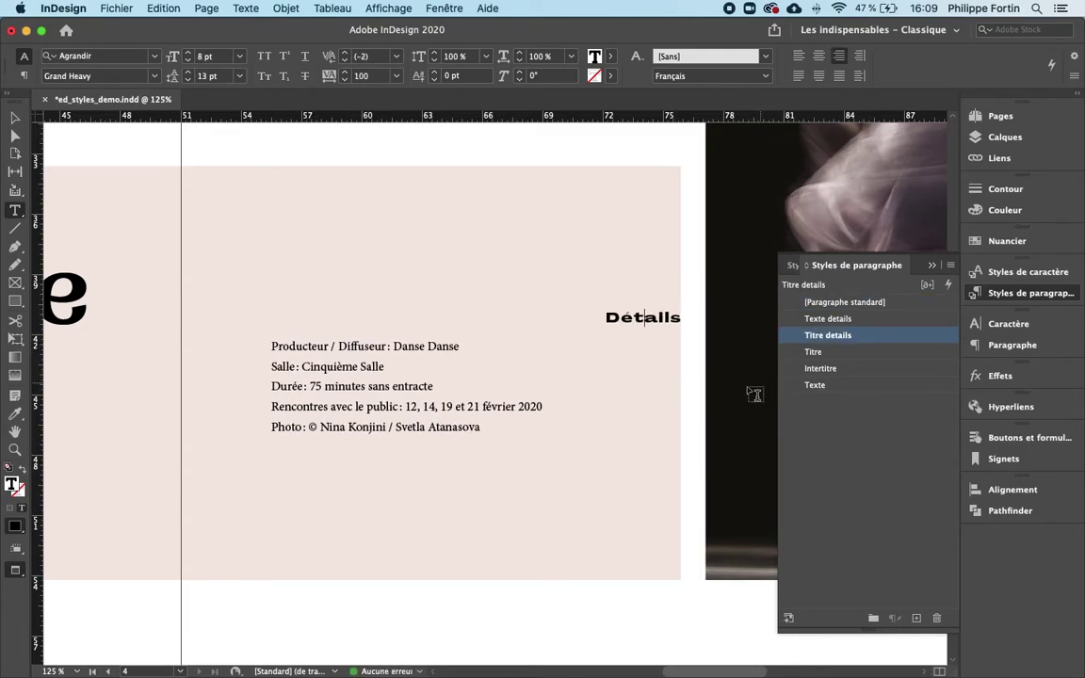
# Step: Examine the formatted details block on the first spread and compare it with the one on the second spread
pyautogui.scroll(10, 756, 209)
pyautogui.hscroll(10, 756, 208)
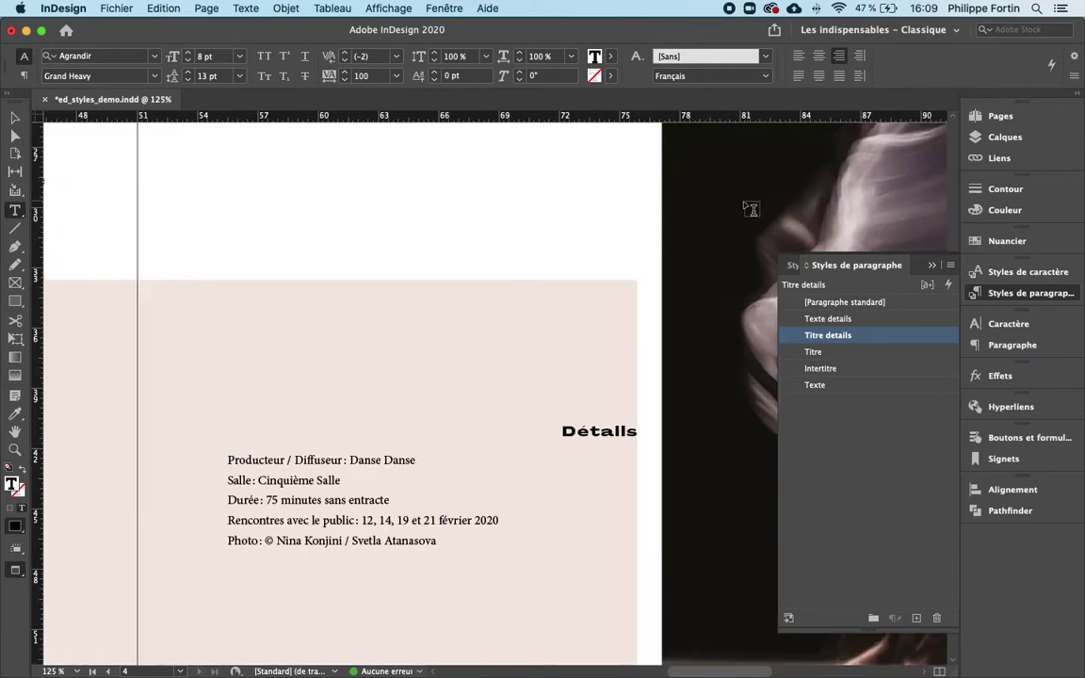
pyautogui.scroll(20, 751, 208)
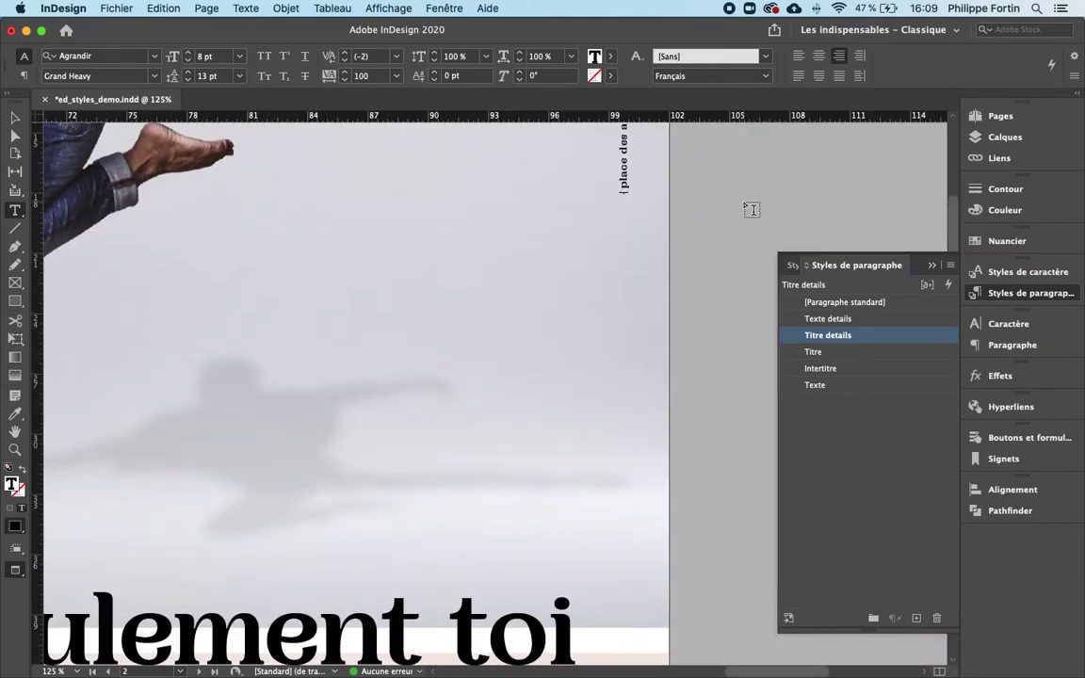
pyautogui.scroll(-5, 753, 212)
pyautogui.scroll(-10, 770, 198)
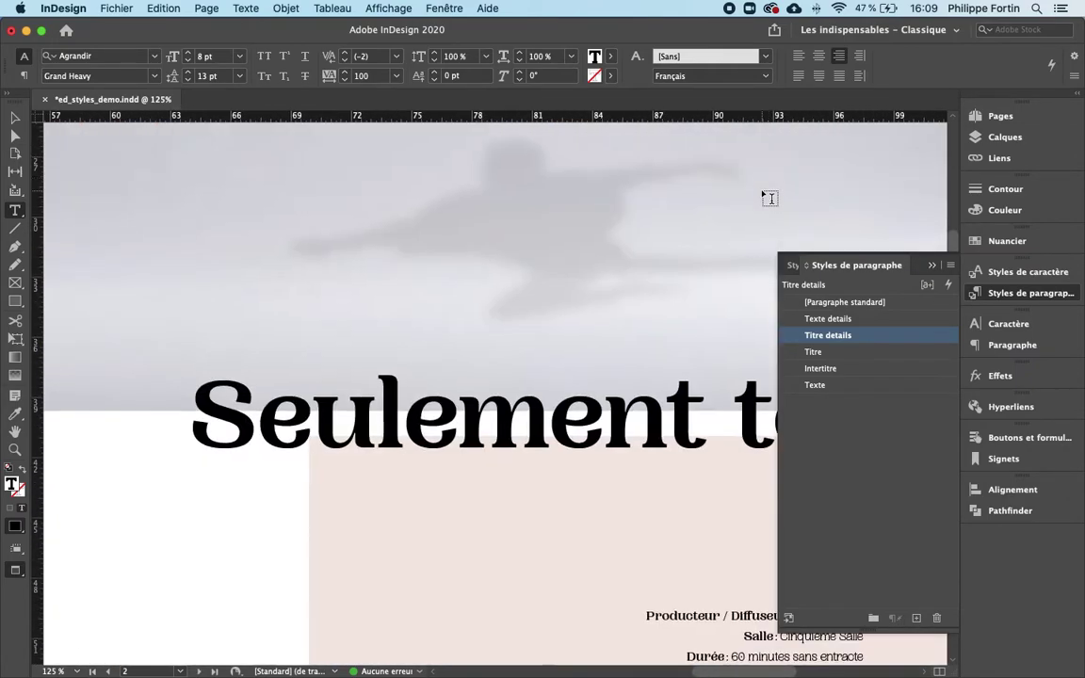
pyautogui.hscroll(-10, 768, 196)
pyautogui.scroll(-5, 759, 190)
pyautogui.hscroll(5, 755, 189)
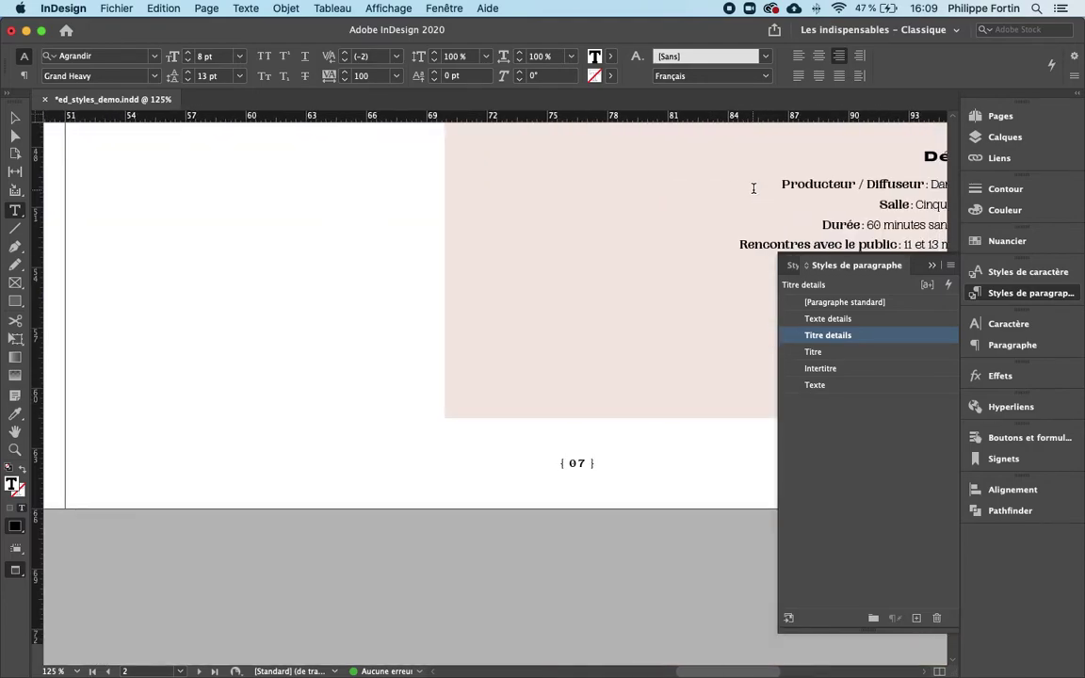
pyautogui.scroll(-15, 751, 188)
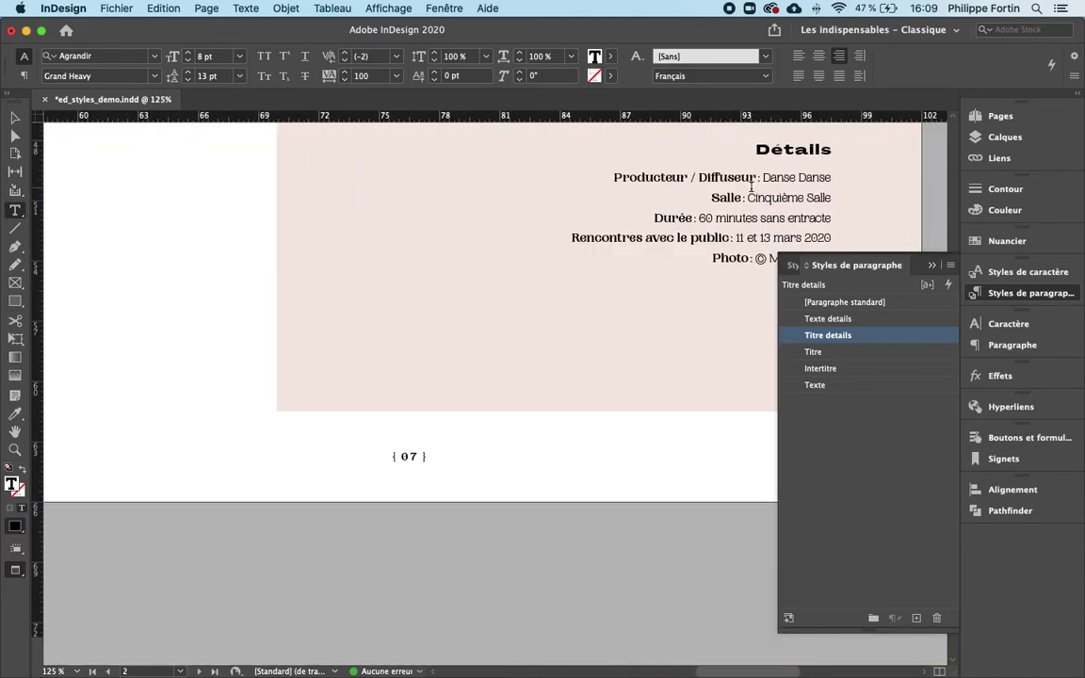
pyautogui.hscroll(-10, 751, 188)
pyautogui.scroll(8, 759, 196)
pyautogui.hscroll(3, 759, 196)
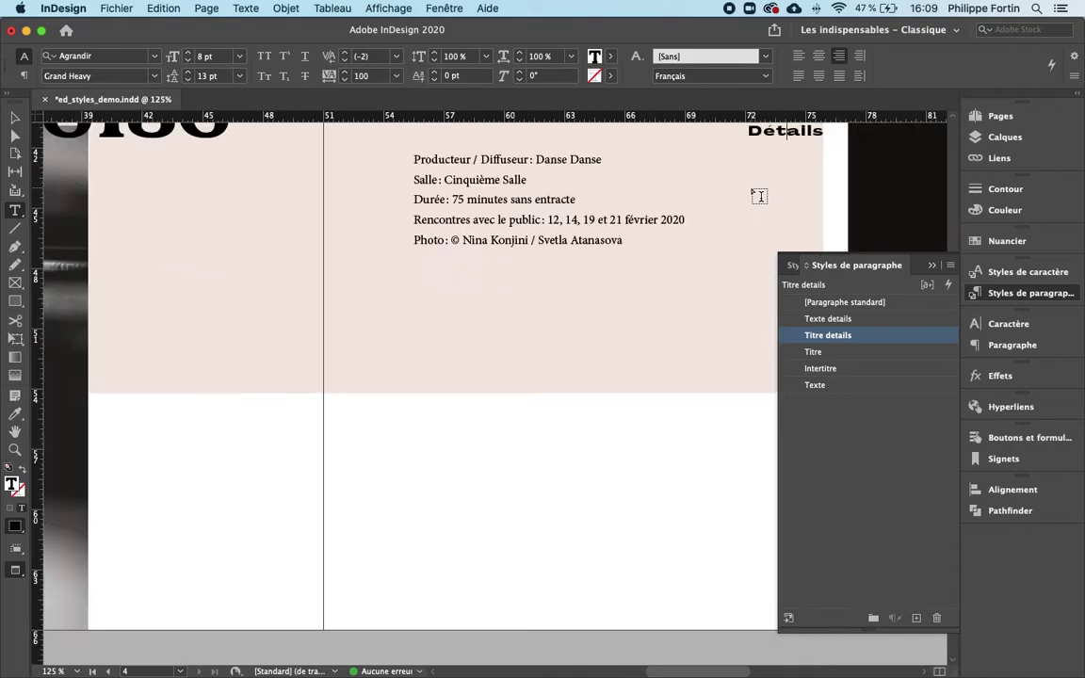
pyautogui.hscroll(7, 755, 197)
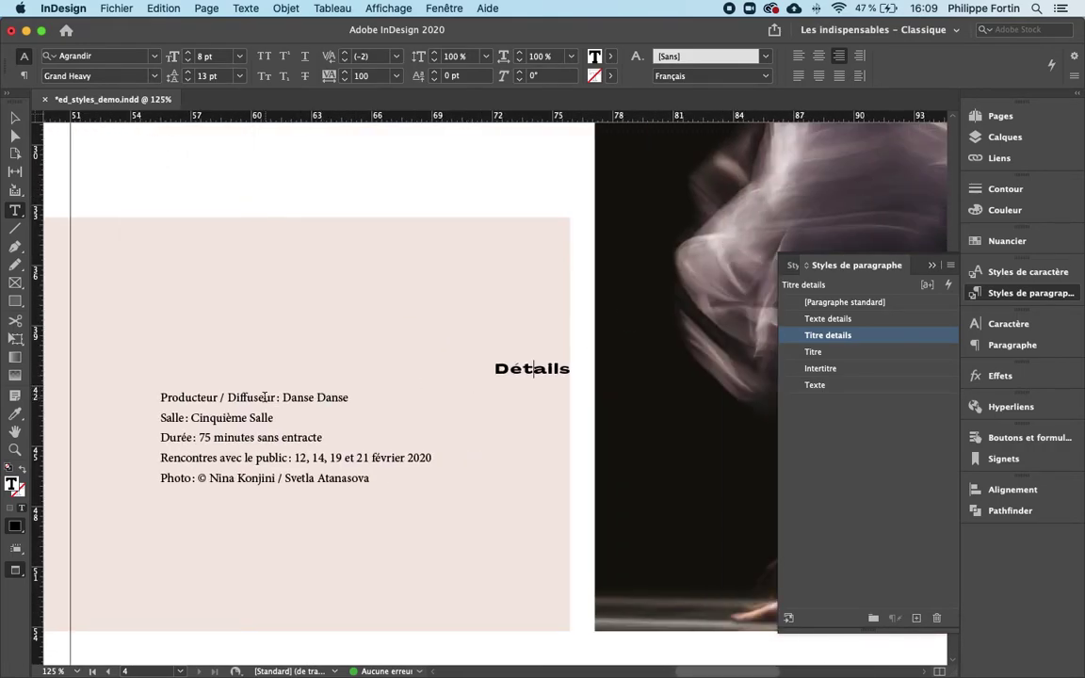
# Step: Show the layout guides and hidden characters, then apply the Texte details paragraph style to the Producteur / Diffuseur line
pyautogui.press('Escape')
pyautogui.click(223, 180)
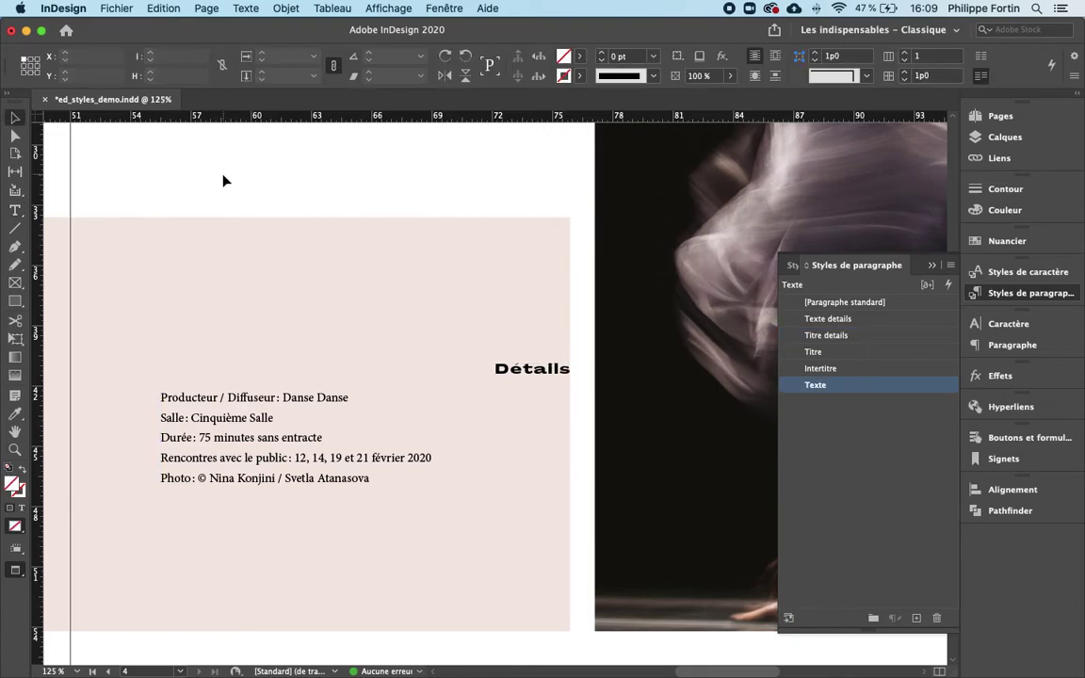
pyautogui.press('w')
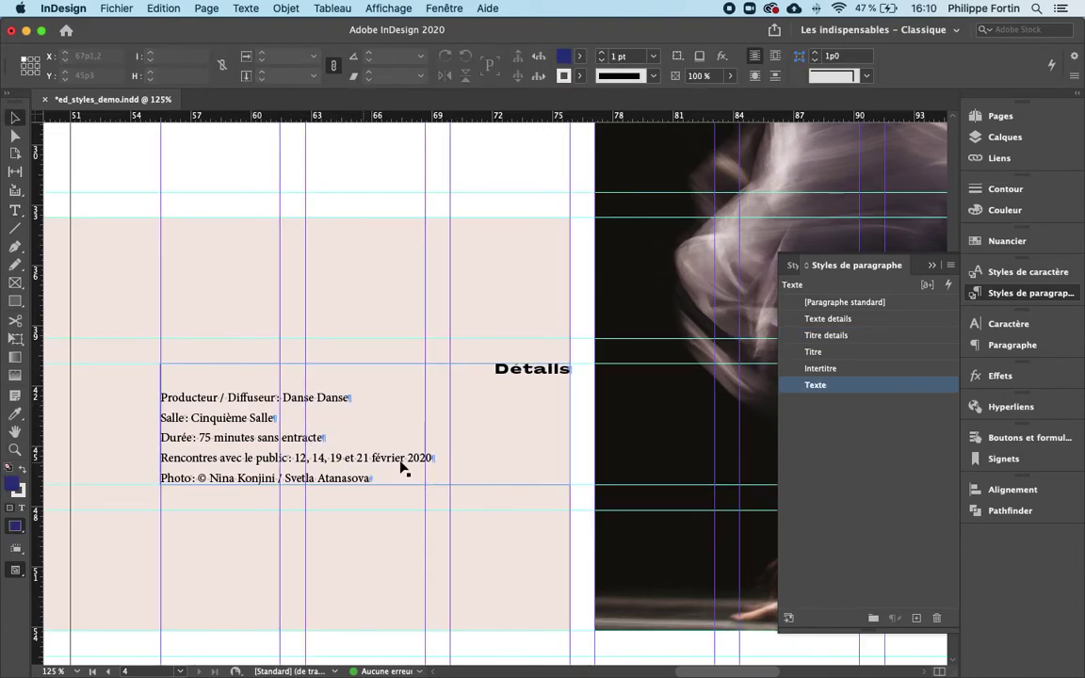
pyautogui.click(272, 397)
pyautogui.doubleClick(284, 398)
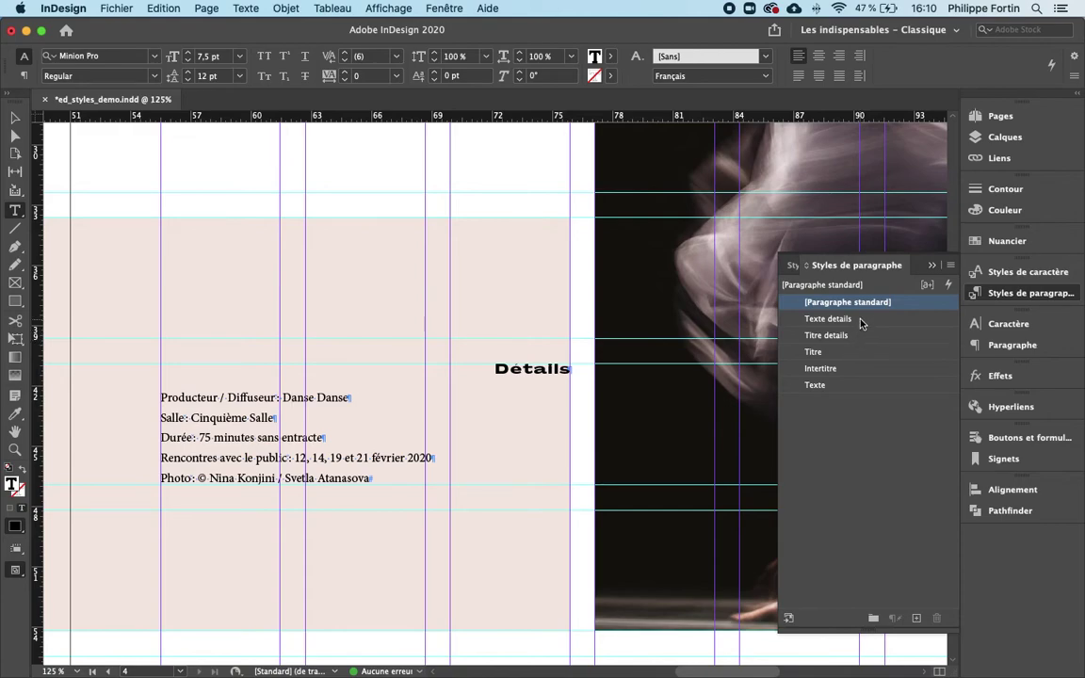
pyautogui.click(829, 318)
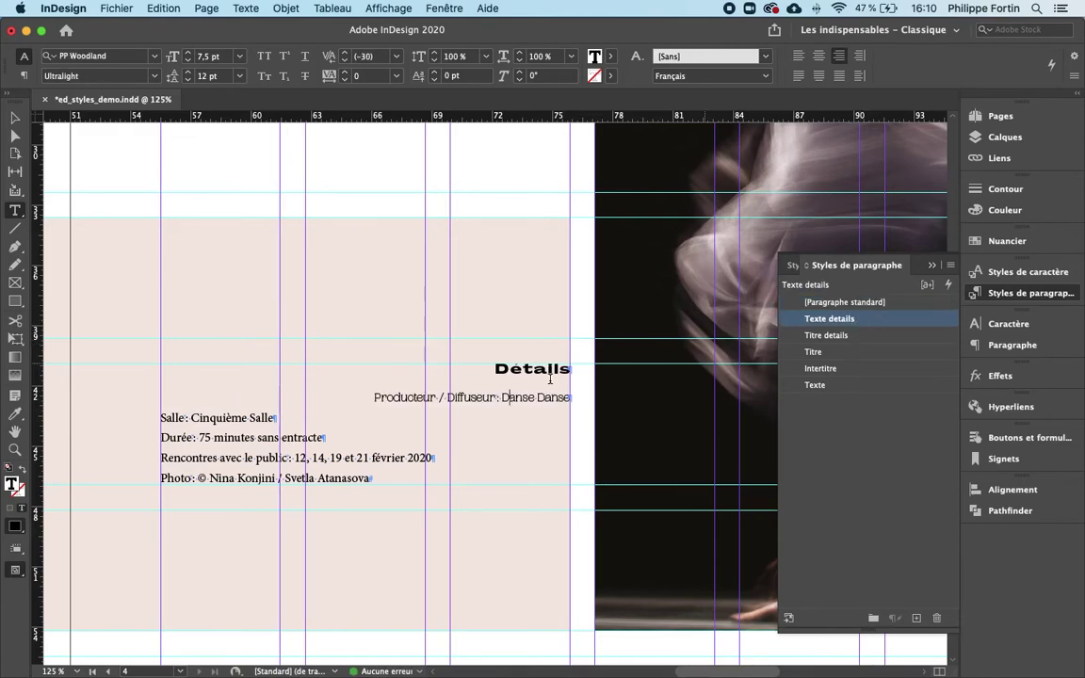
# Step: Apply the Texte details paragraph style to all lines from Producteur / Diffuseur to Photo, then deselect the text
pyautogui.moveTo(374, 398); pyautogui.dragTo(432, 480)
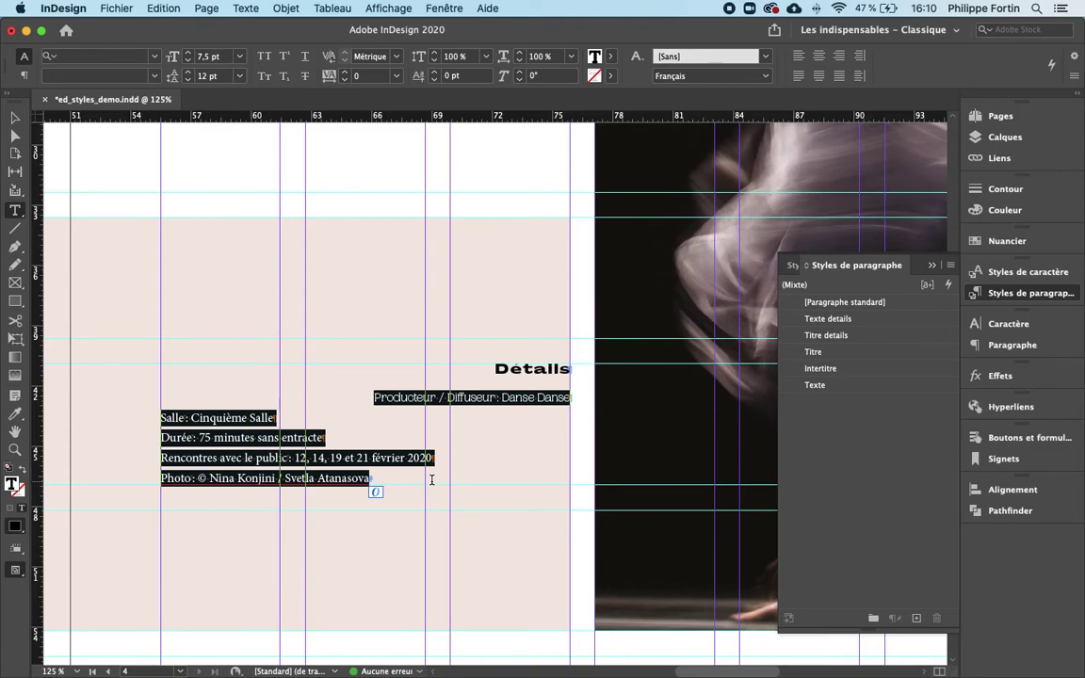
pyautogui.click(370, 394)
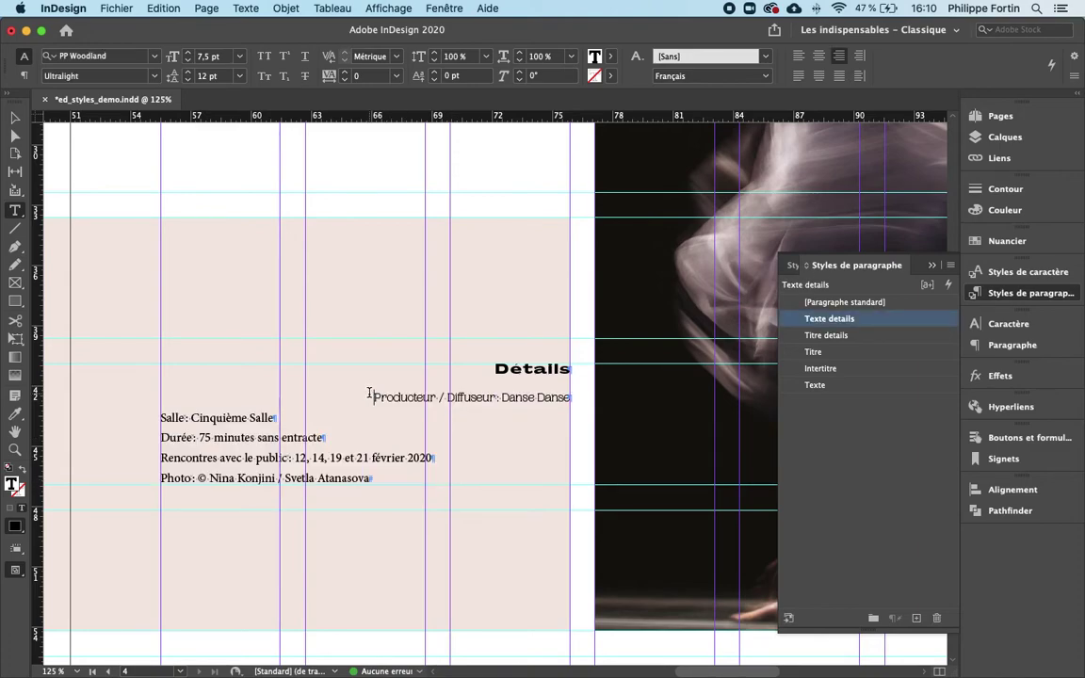
pyautogui.moveTo(369, 396); pyautogui.dragTo(492, 482)
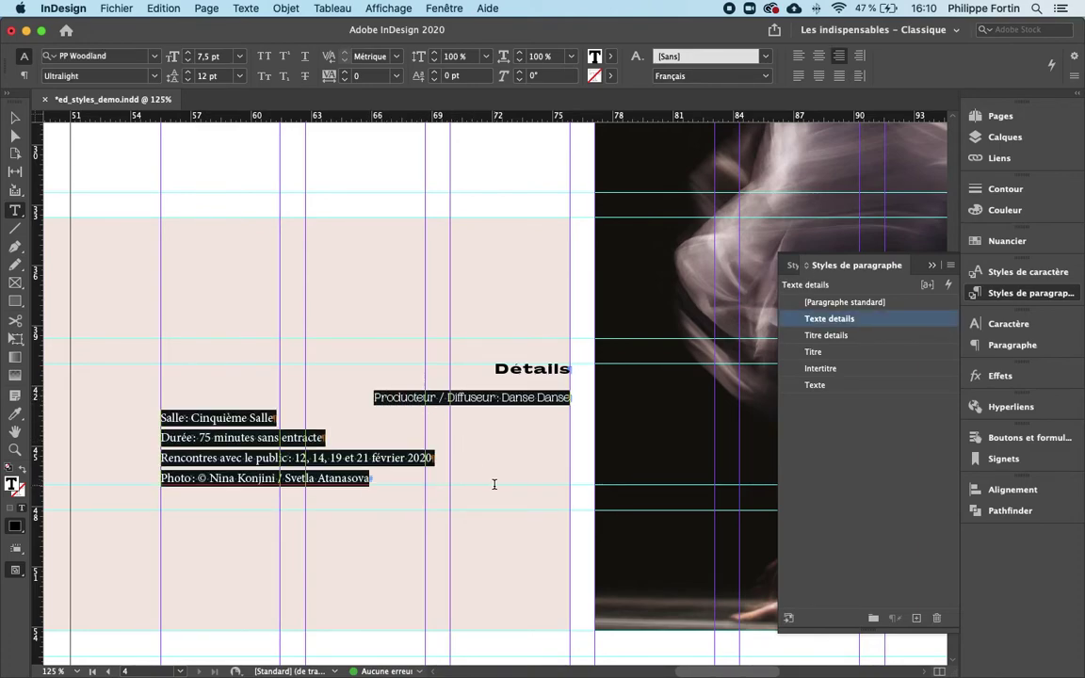
pyautogui.click(369, 397)
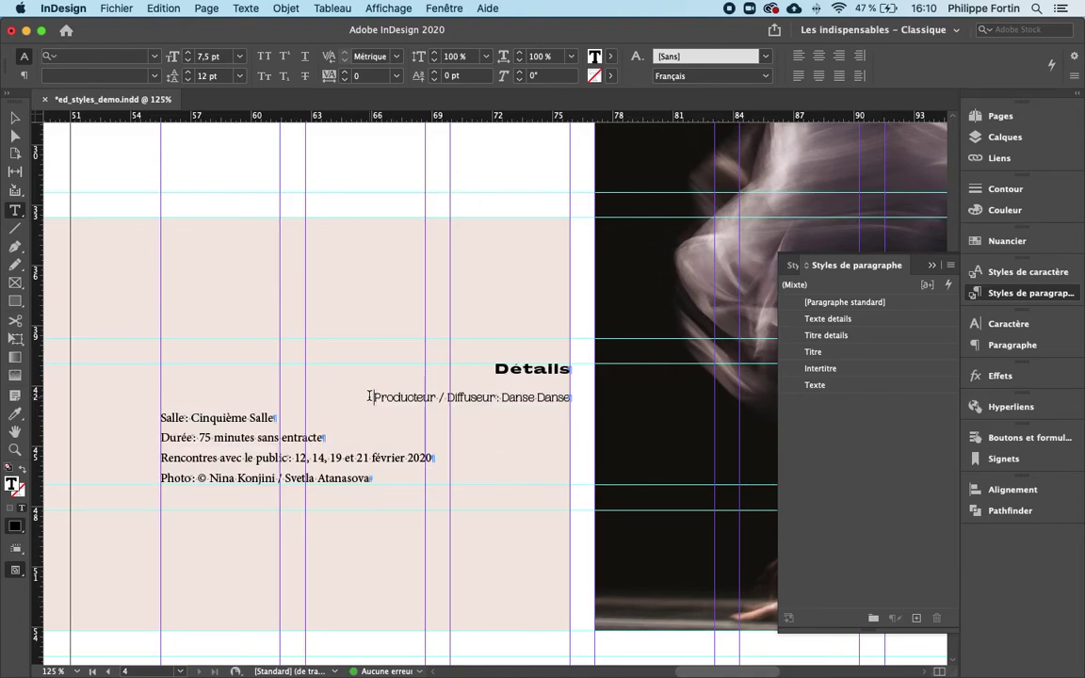
pyautogui.moveTo(370, 396); pyautogui.dragTo(484, 475)
pyautogui.click(375, 490)
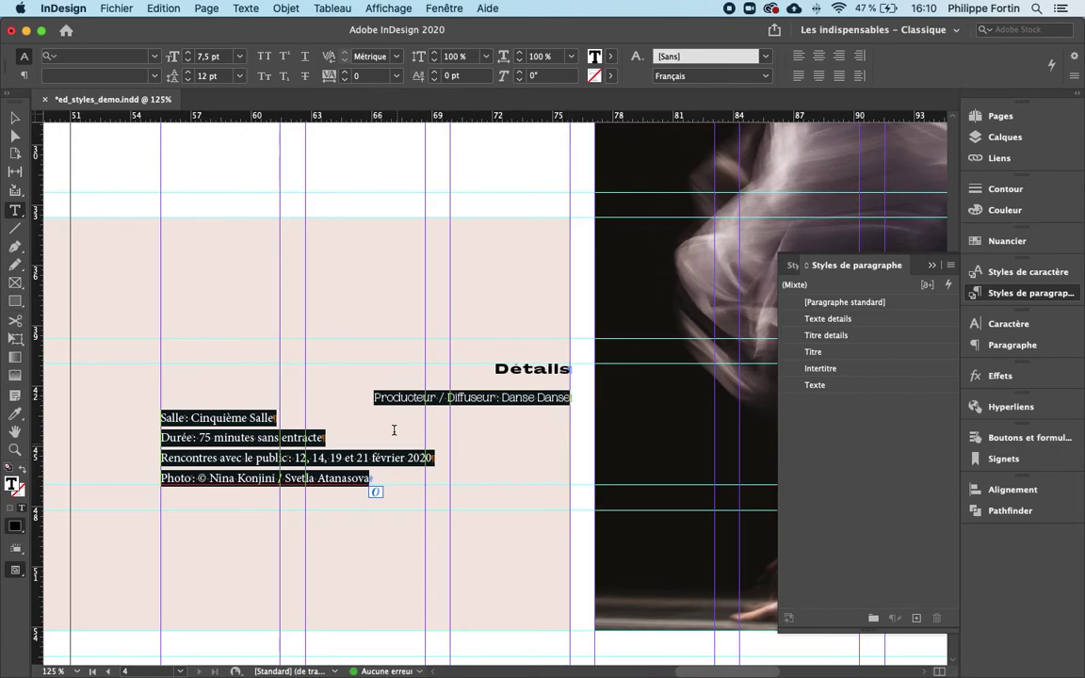
pyautogui.moveTo(375, 398); pyautogui.dragTo(435, 471)
pyautogui.click(829, 318)
pyautogui.click(511, 437)
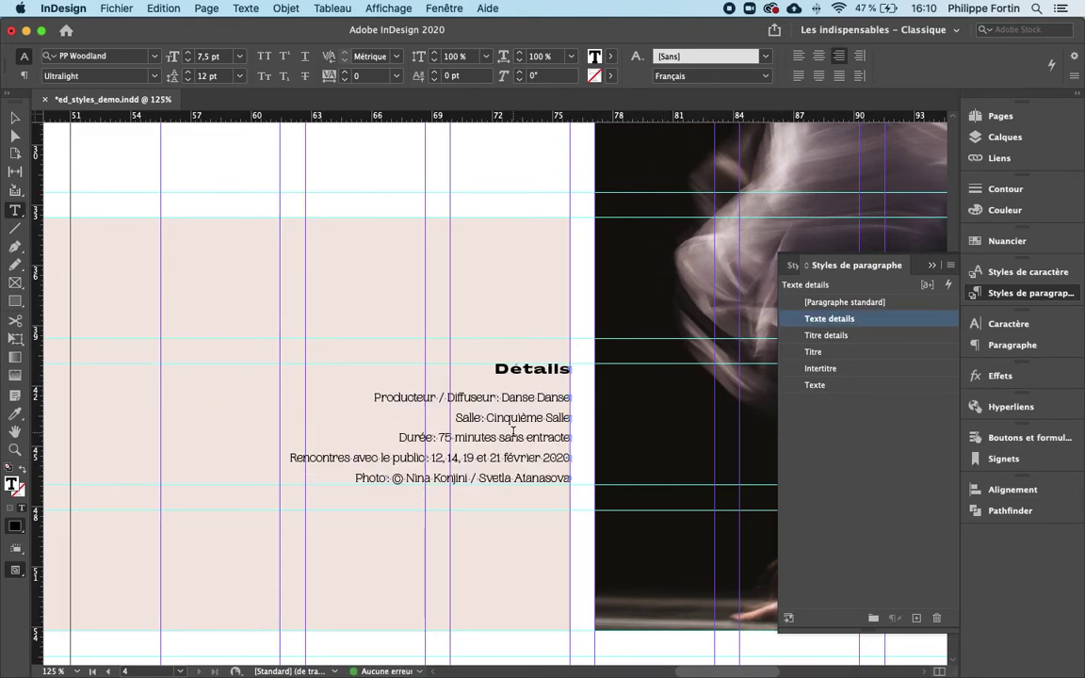
# Step: Apply the Texte details gras character style to the labels Producteur / Diffuseur and Salle
pyautogui.moveTo(496, 398); pyautogui.dragTo(374, 397)
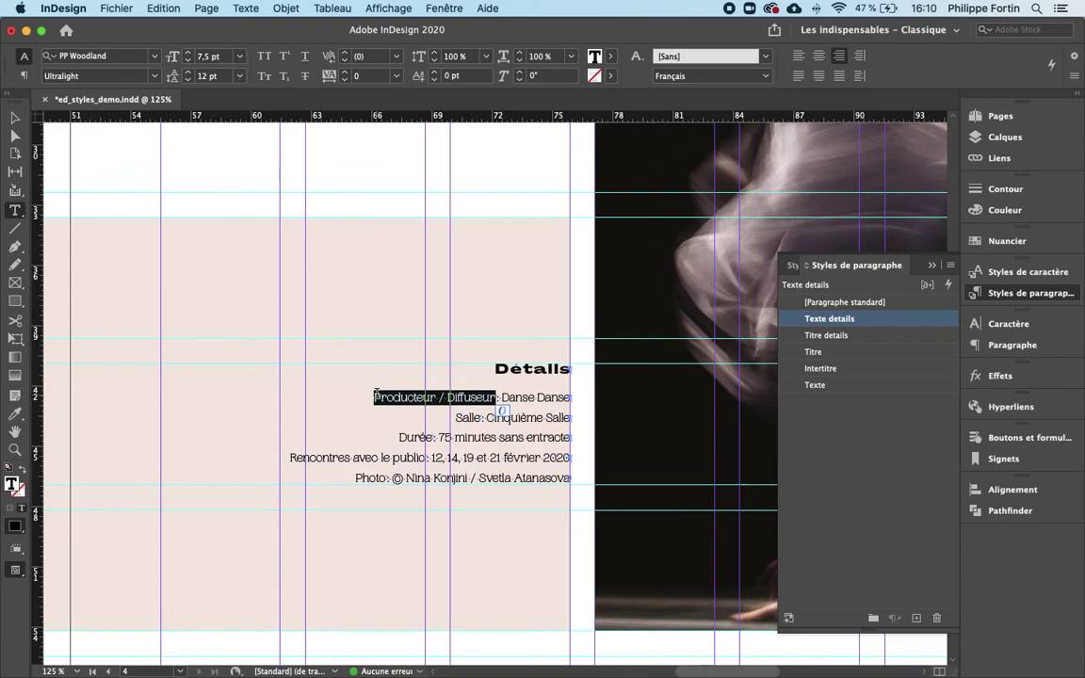
pyautogui.click(1064, 275)
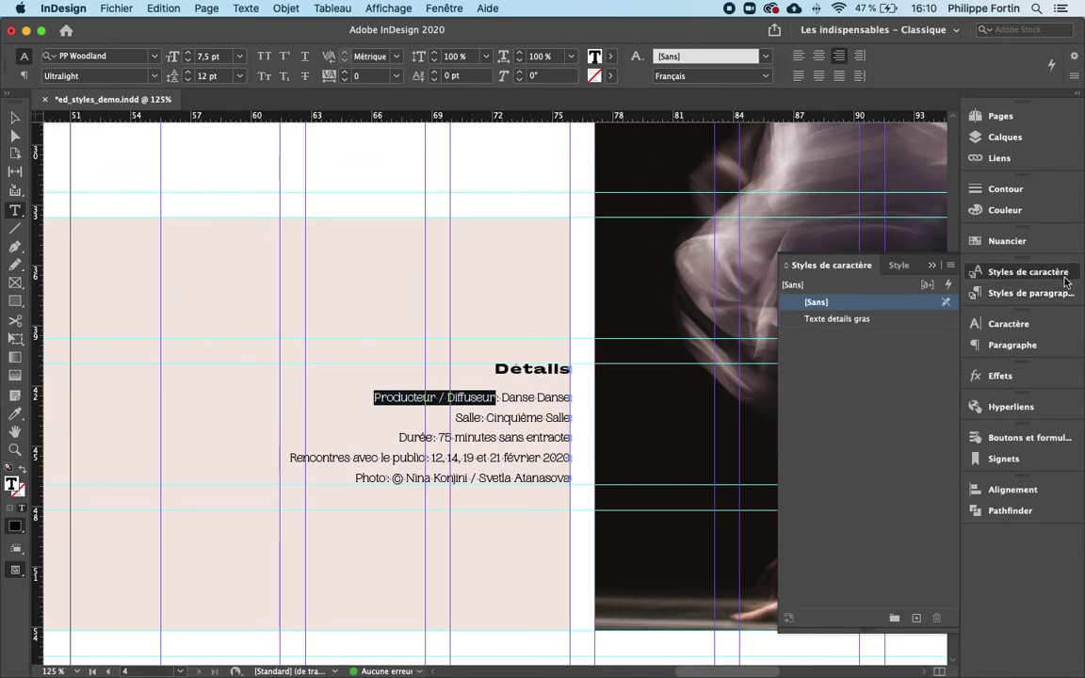
pyautogui.click(870, 321)
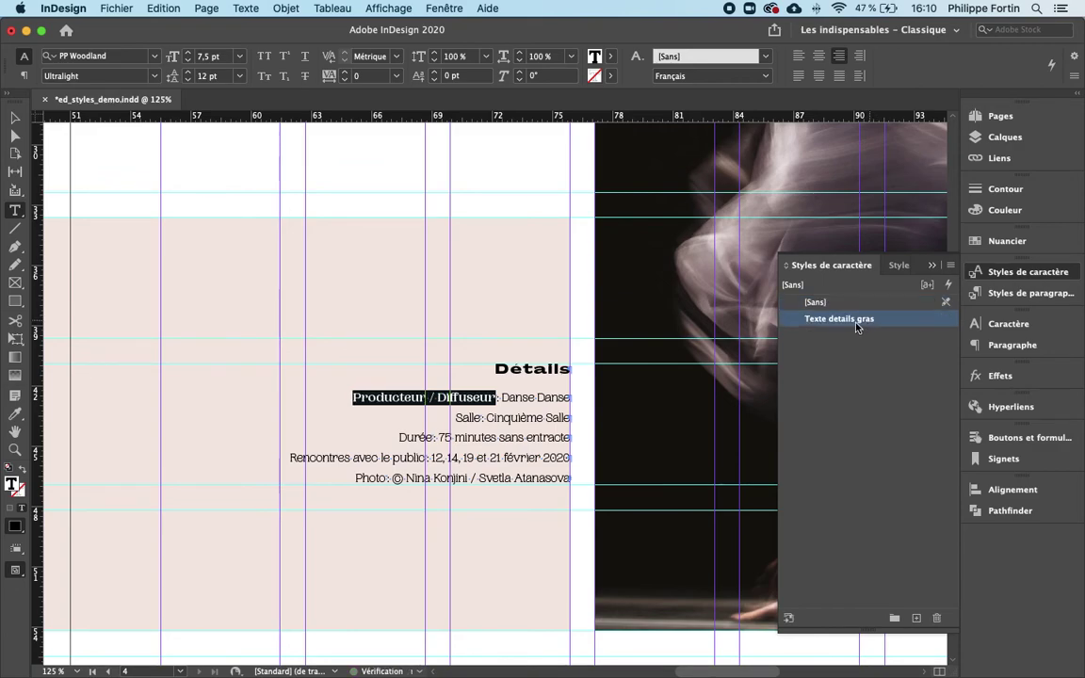
pyautogui.doubleClick(468, 417)
pyautogui.click(829, 318)
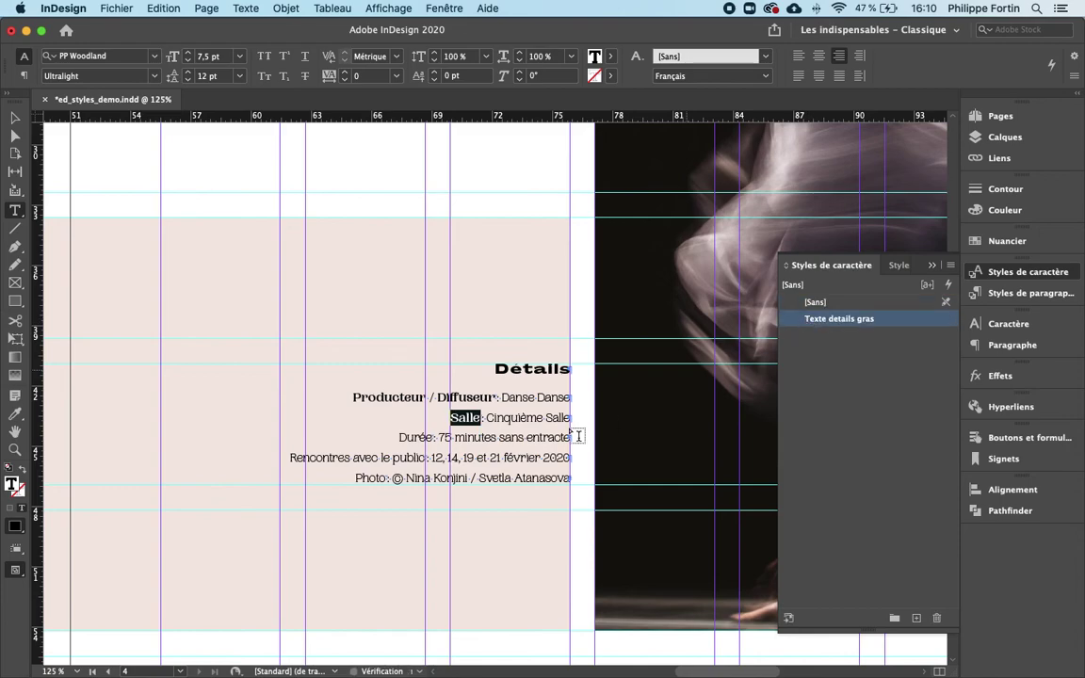
# Step: Apply the Texte details gras character style to the labels Durée, Rencontres avec le public and Photo, then deselect
pyautogui.doubleClick(420, 437)
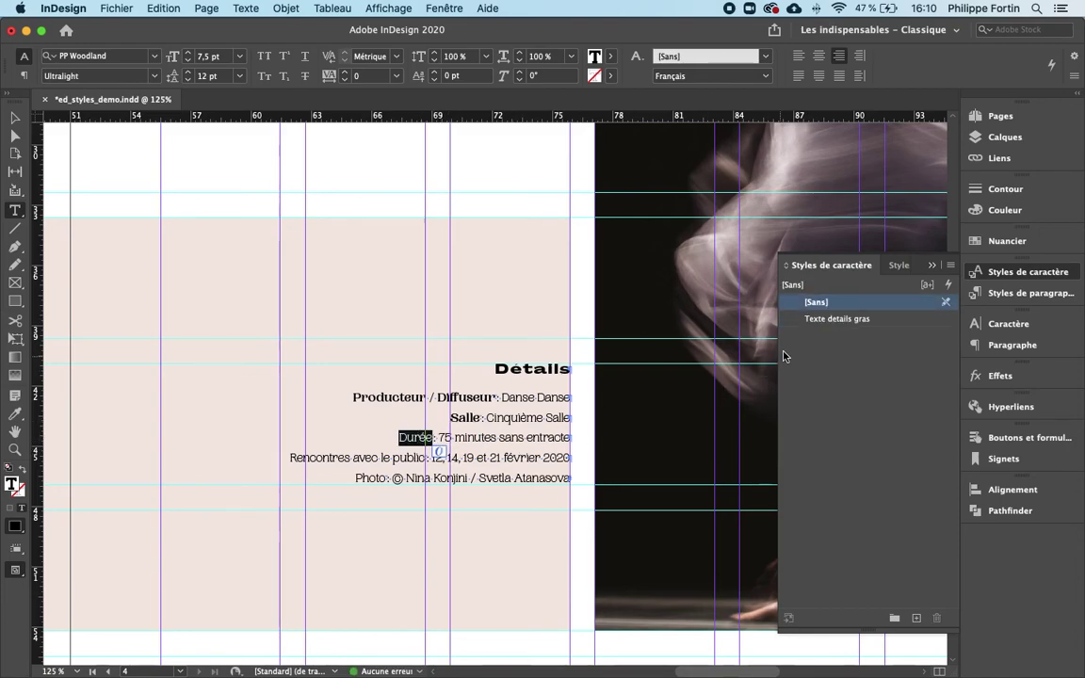
pyautogui.click(836, 320)
pyautogui.moveTo(425, 459); pyautogui.dragTo(251, 456)
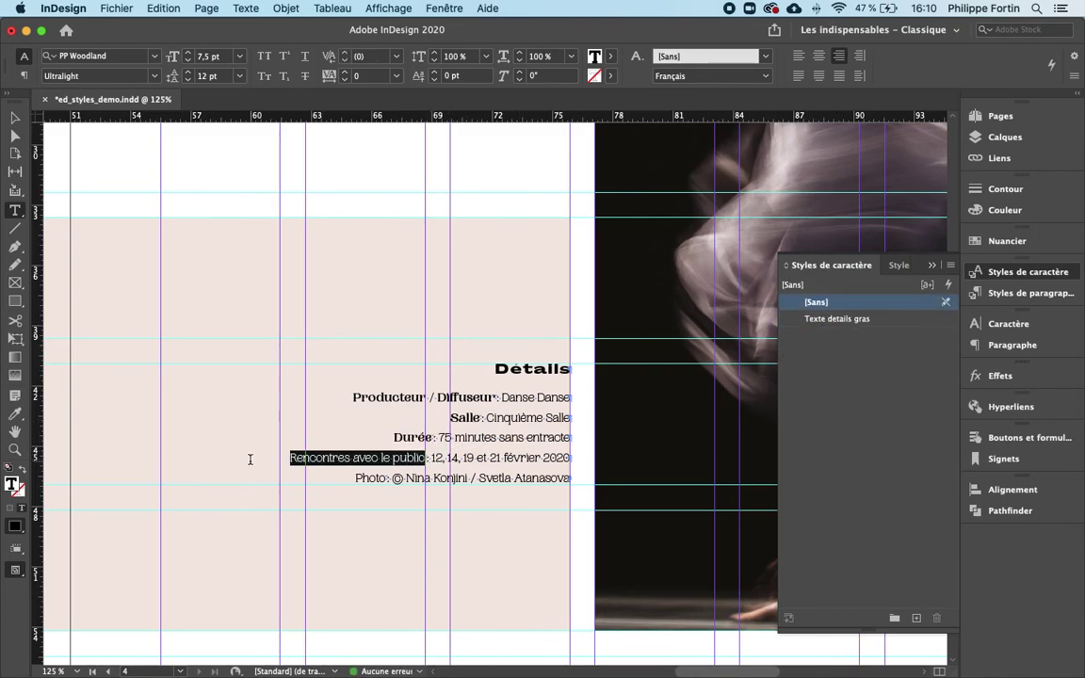
pyautogui.click(838, 319)
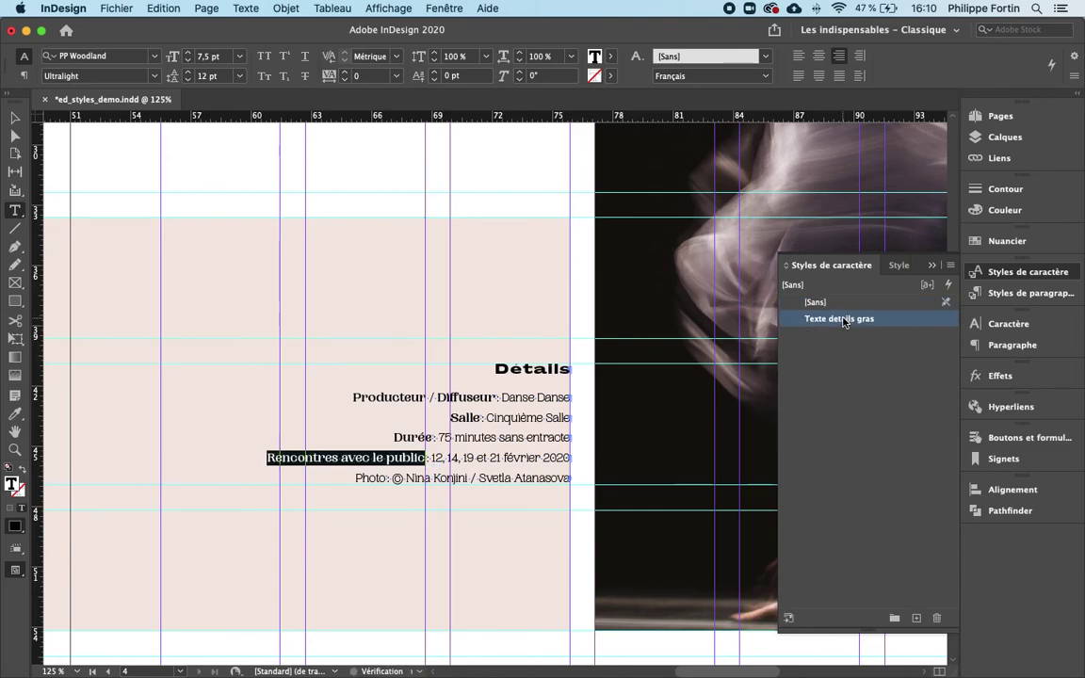
pyautogui.doubleClick(367, 478)
pyautogui.click(837, 318)
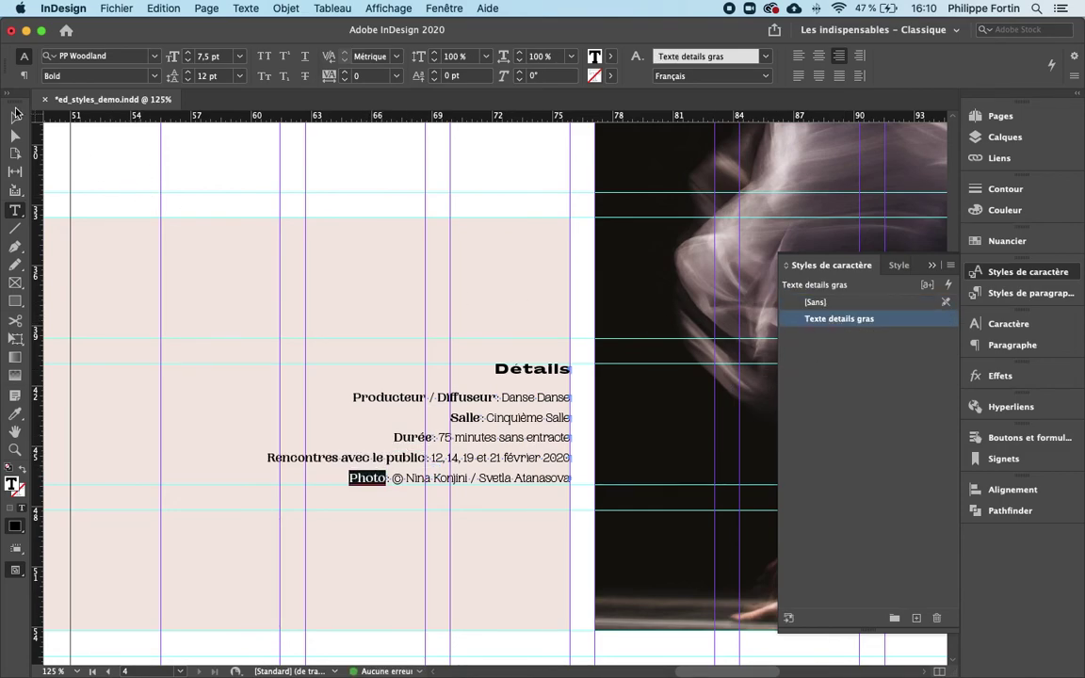
pyautogui.press('super+shift+a')
pyautogui.press('Escape')
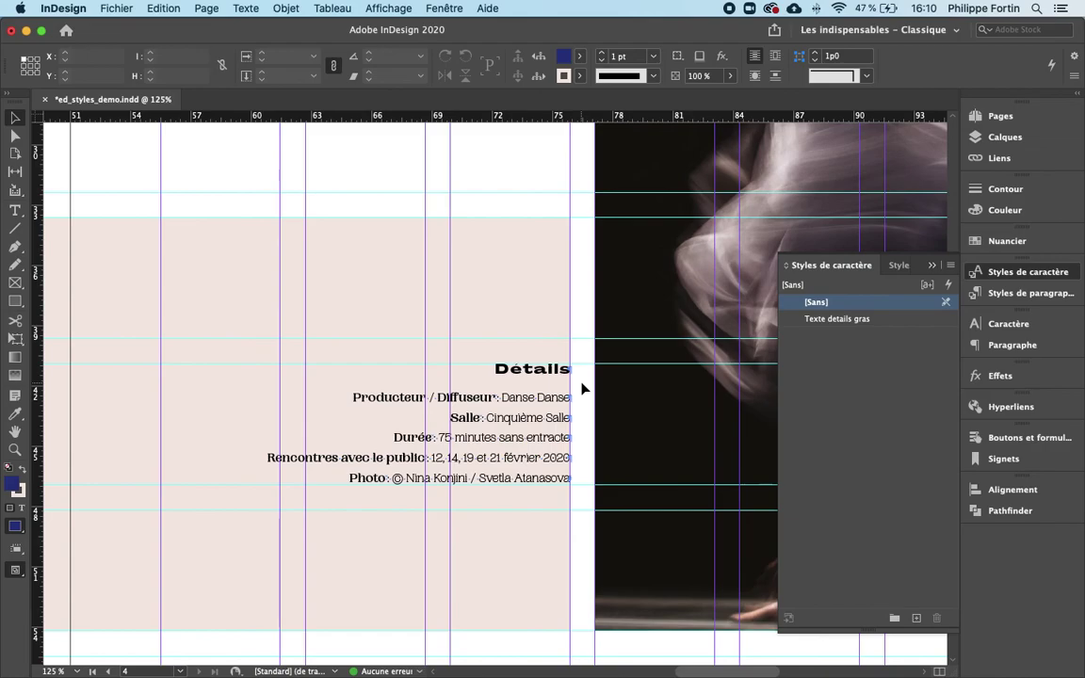
# Step: Compare the text formatting of both spreads in the clean preview with the paragraph styles list shown
pyautogui.press('super+minus')
pyautogui.press('super+minus')
pyautogui.press('super+minus')
pyautogui.press('super+minus')
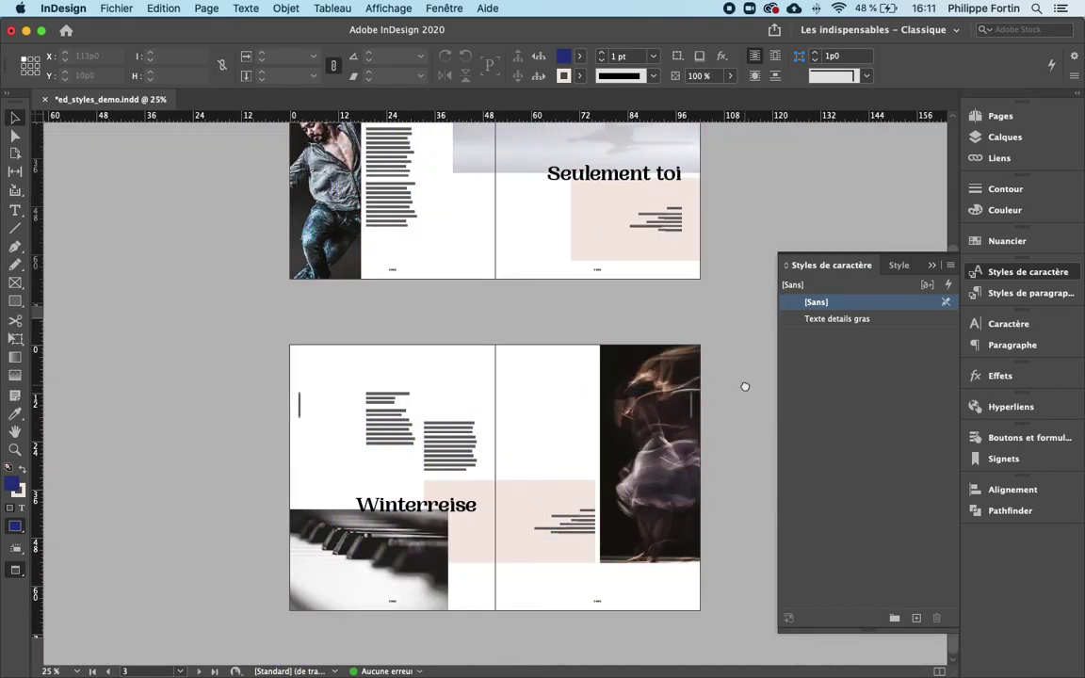
pyautogui.scroll(3, 730, 471)
pyautogui.click(1022, 275)
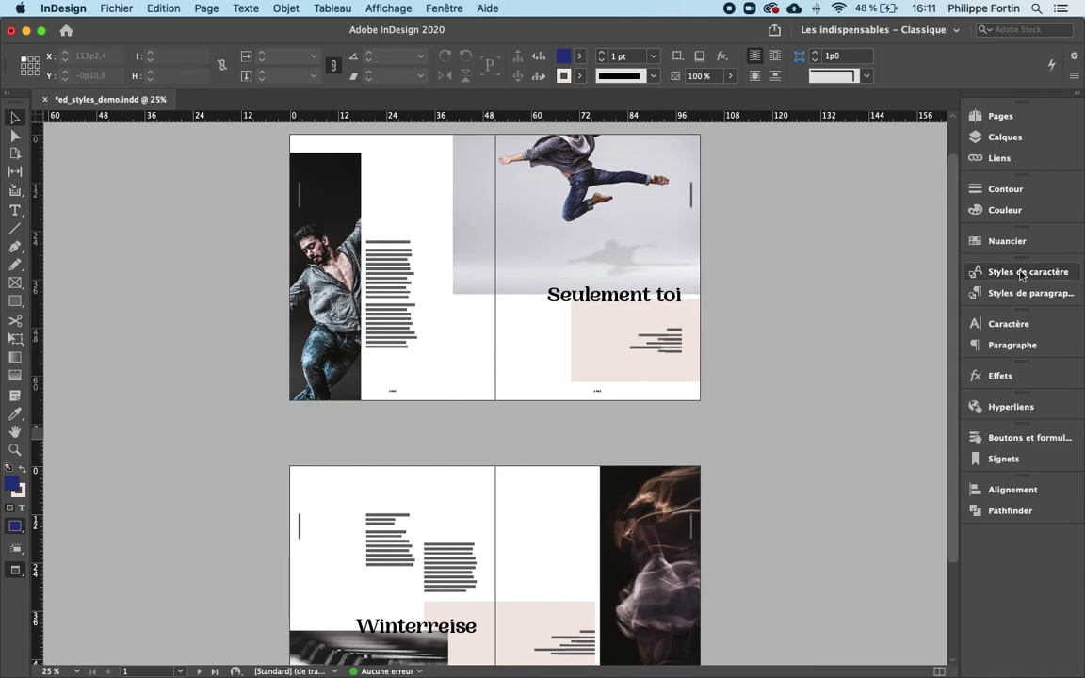
pyautogui.scroll(1, 791, 336)
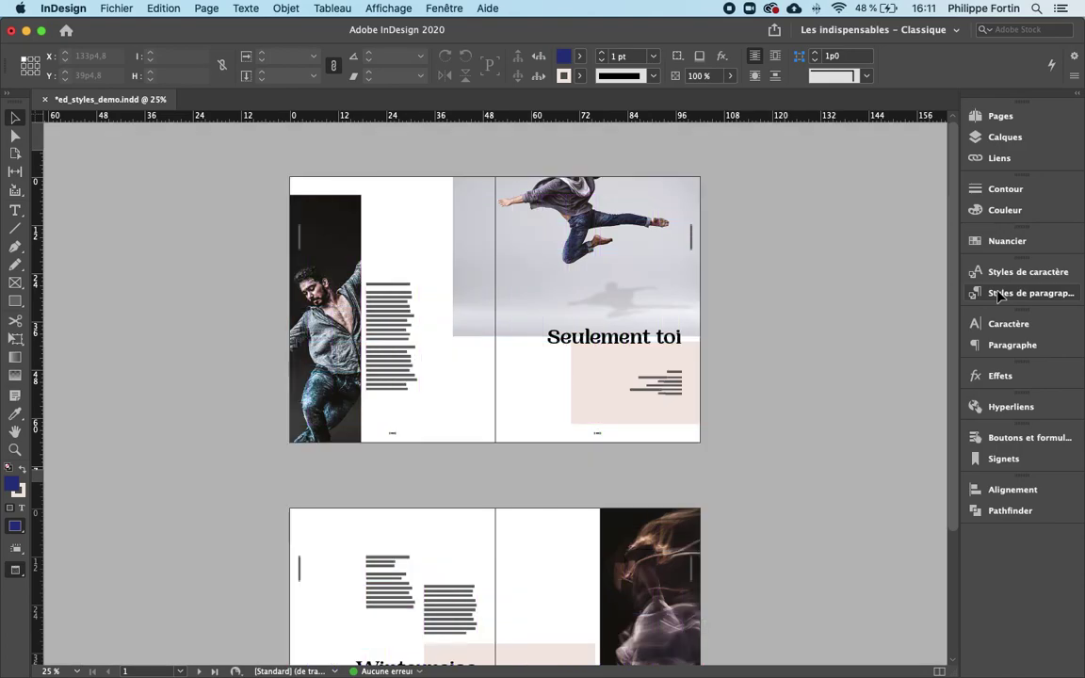
pyautogui.click(1001, 295)
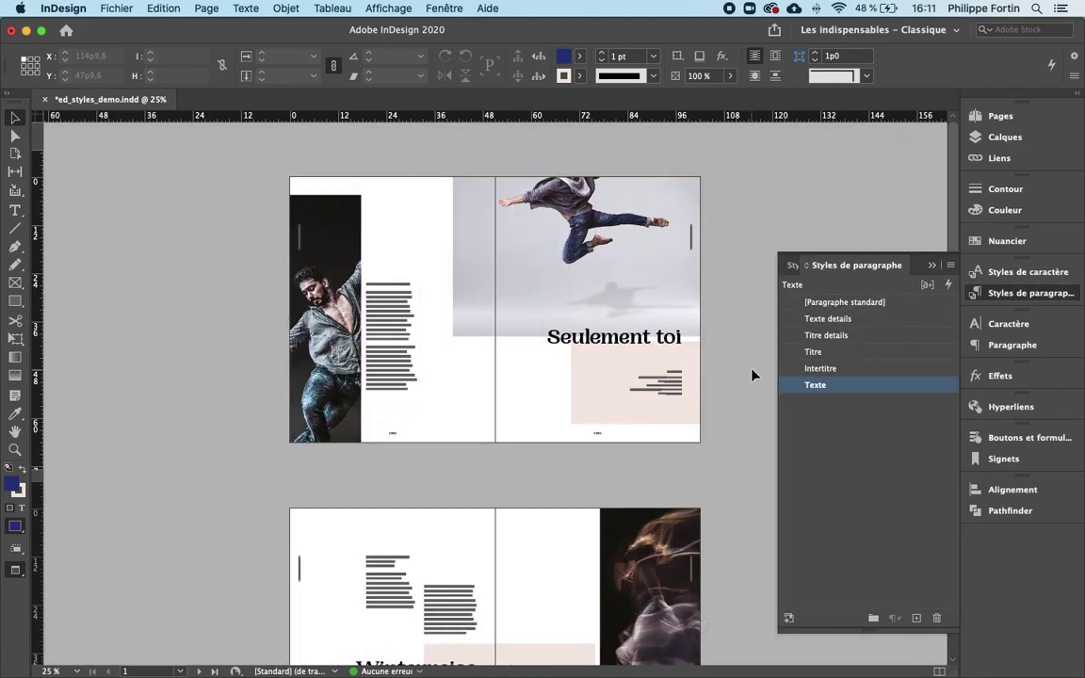
pyautogui.press('super+equal')
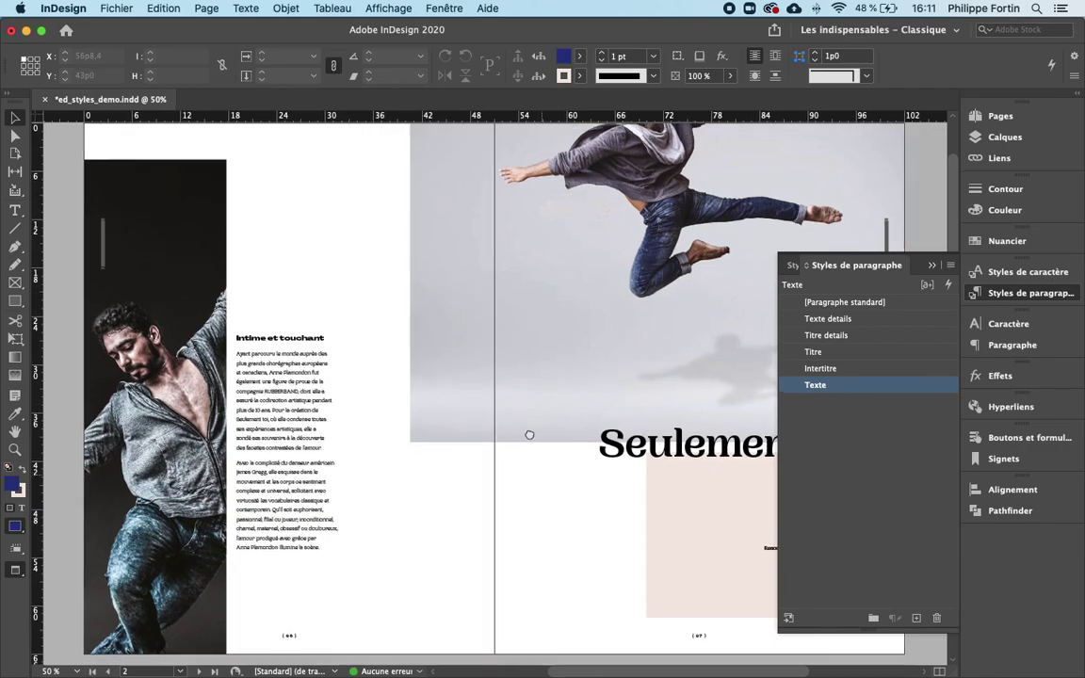
pyautogui.scroll(-15, 530, 435)
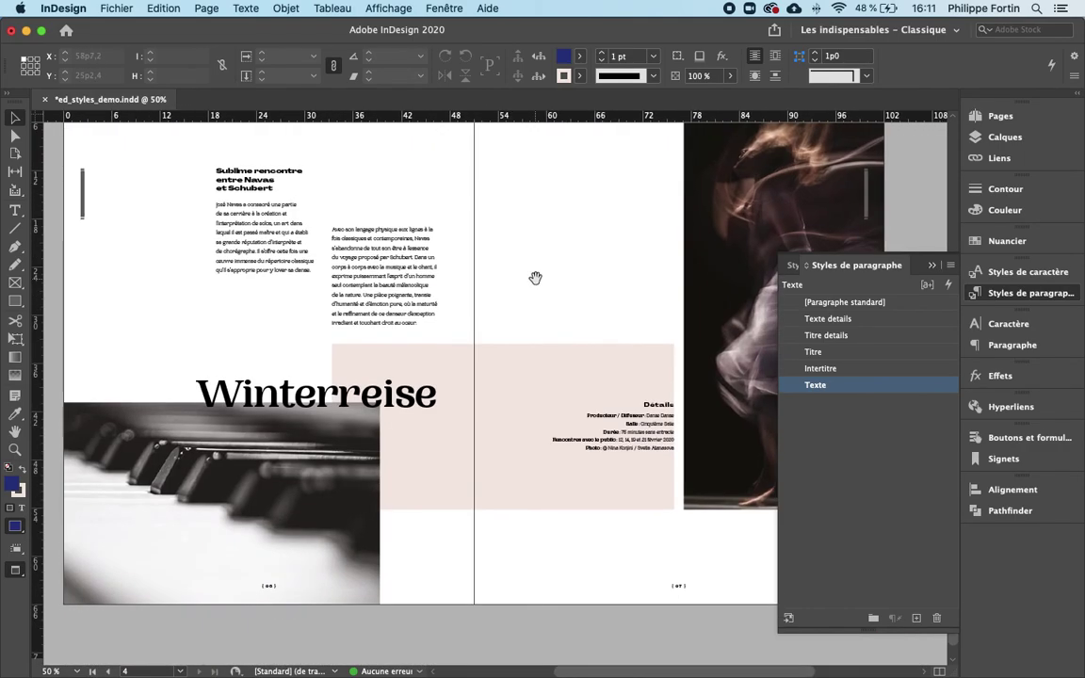